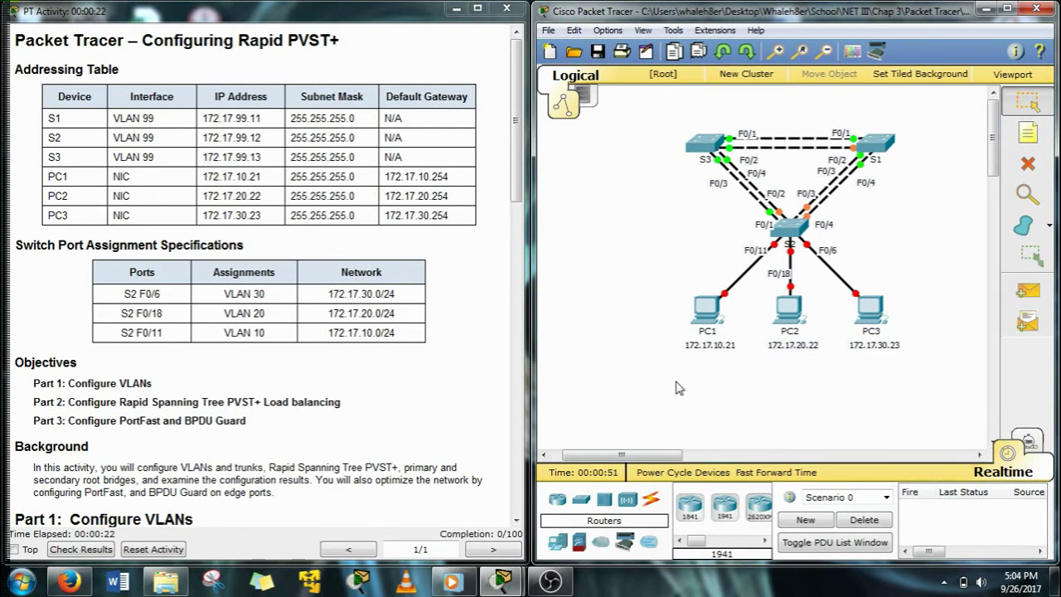
Step: Open switch S2's CLI and enter global configuration mode (en, conf t)
drag(515, 121, 526, 301)
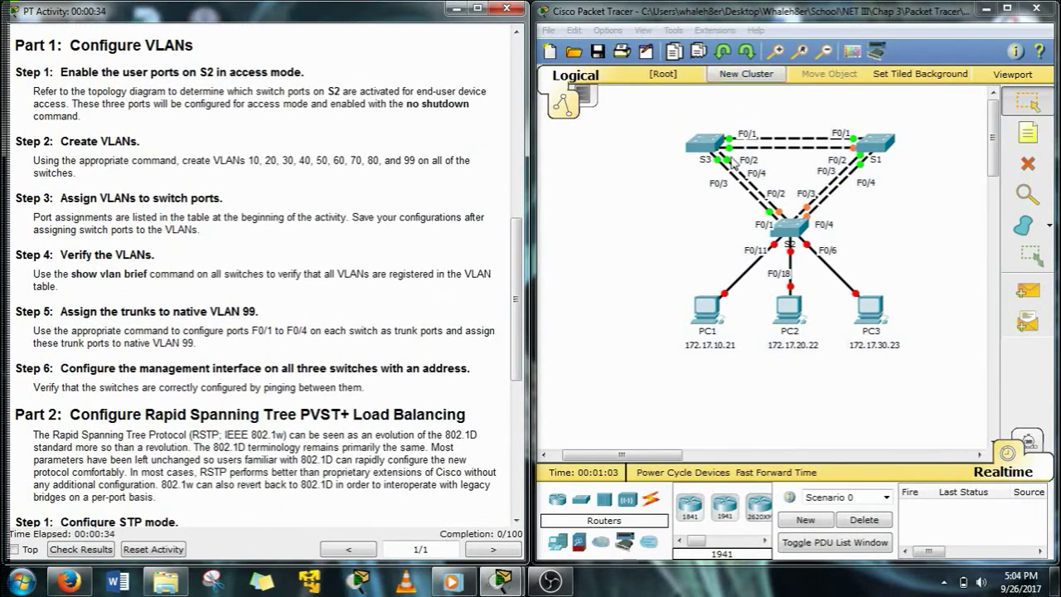
click(794, 245)
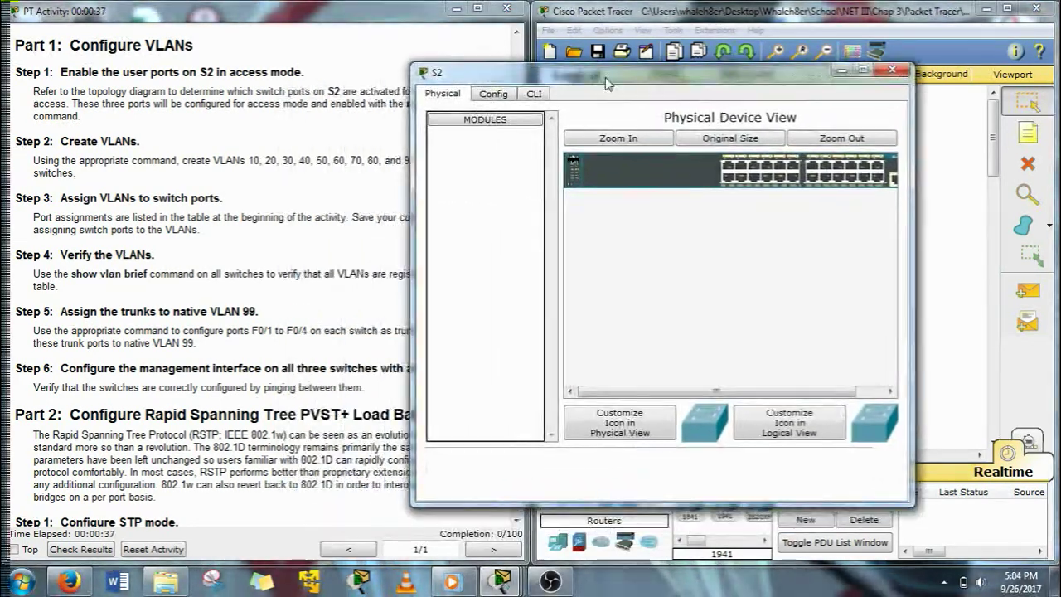
drag(607, 83, 670, 65)
click(599, 75)
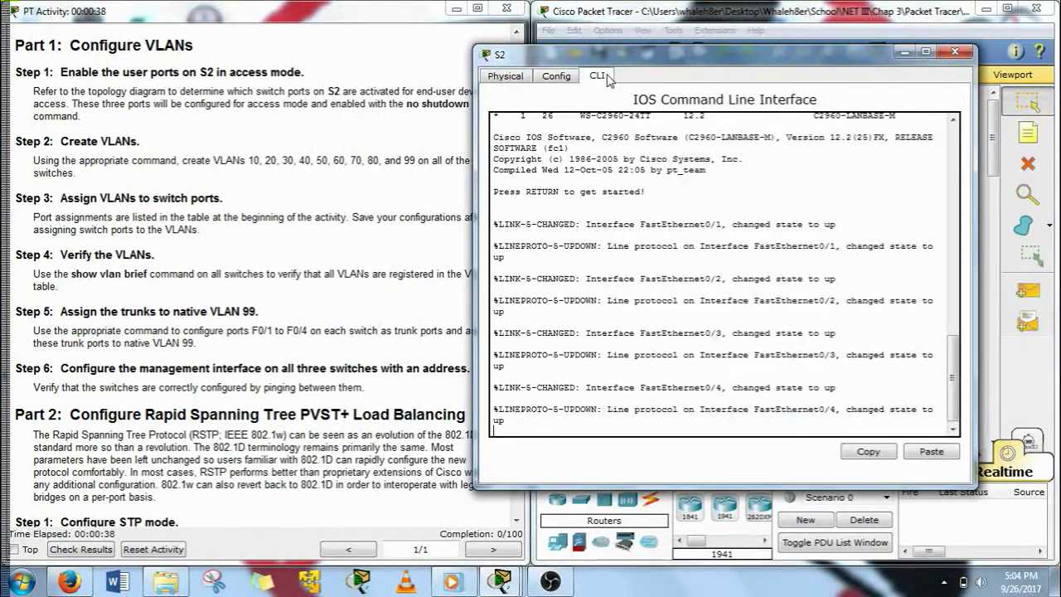
key(Return)
text(en)
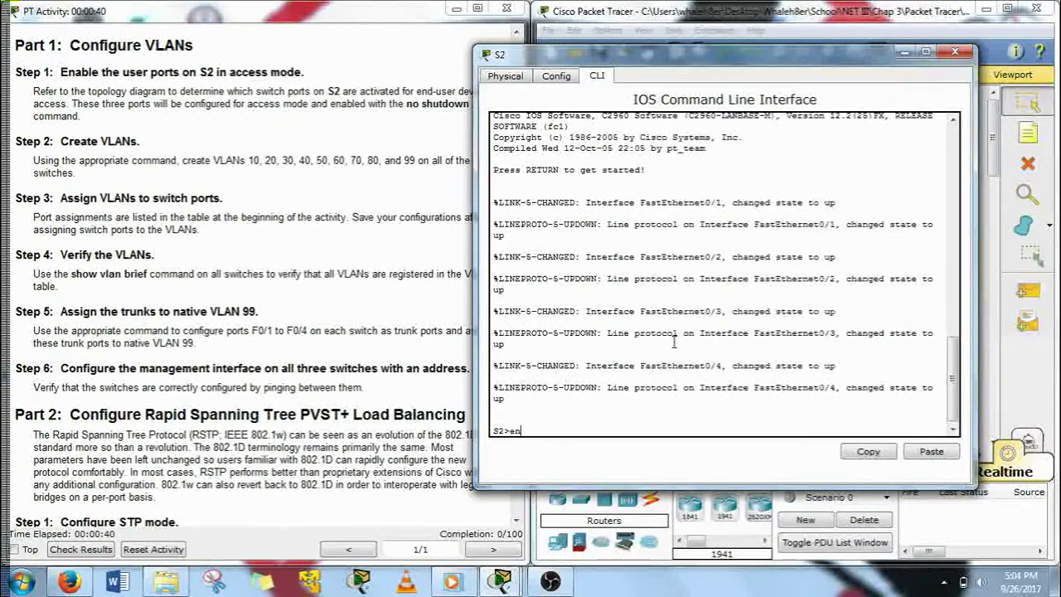
key(Return)
text(conf t)
key(Return)
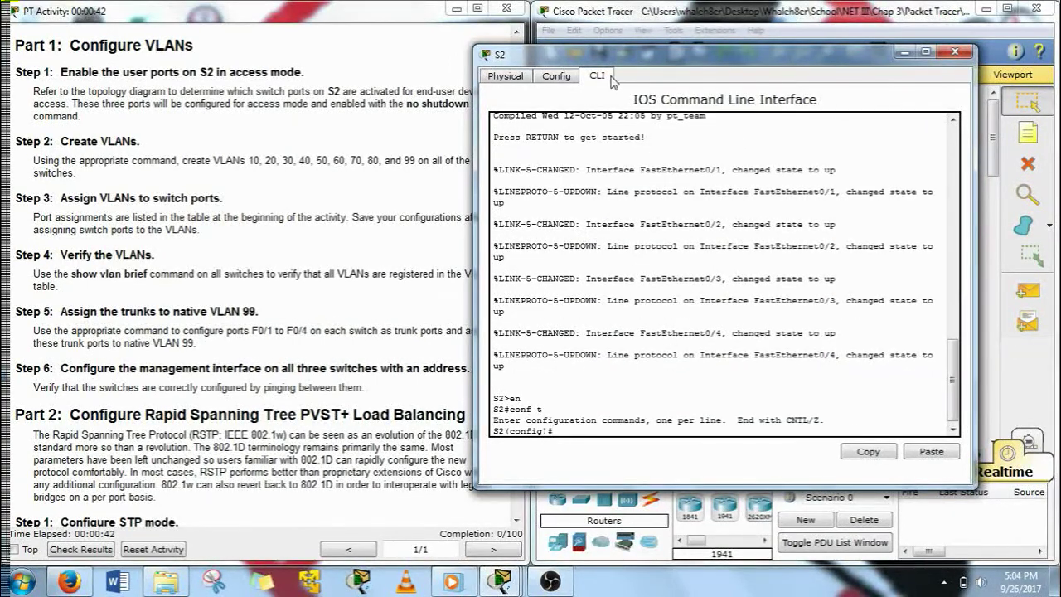
Step: Set S2's VTP mode to server
drag(597, 58, 655, 37)
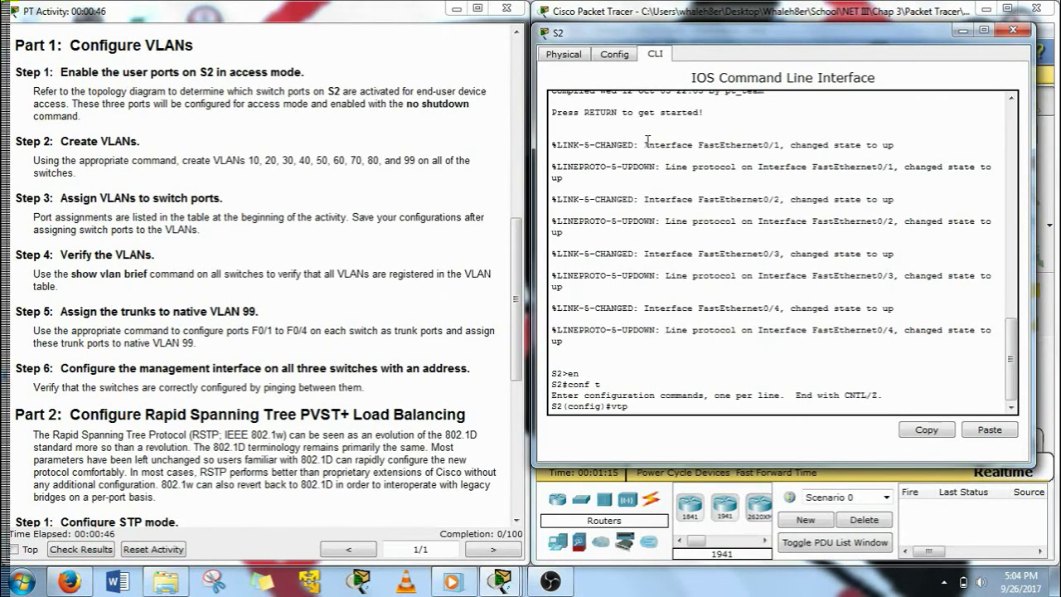
text(vtp m)
key(Tab)
text(se)
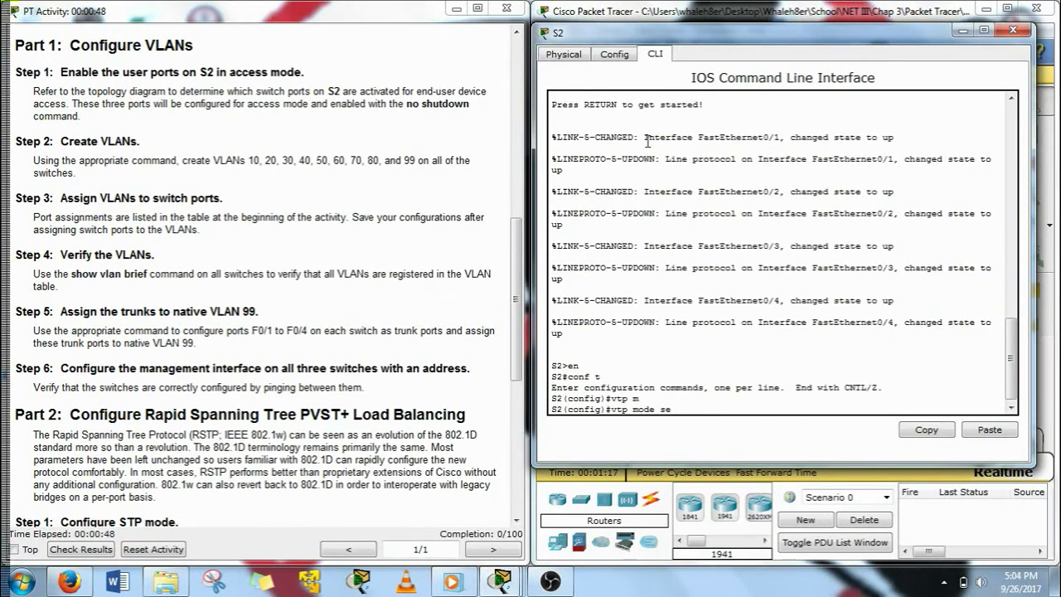
key(Tab)
key(Return)
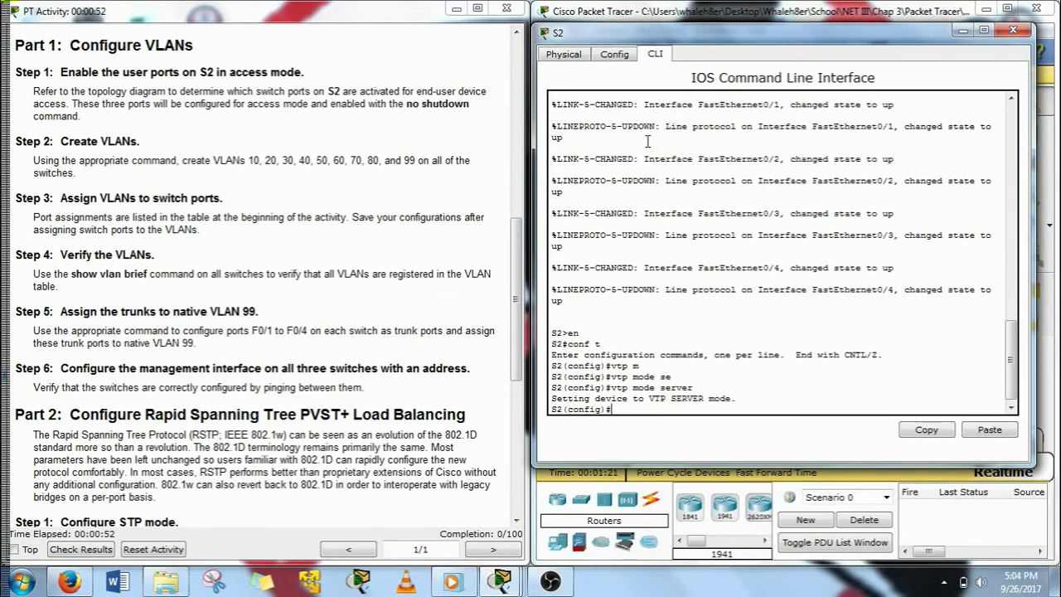
Step: Set the VTP domain name to CCNA and begin entering vlan 10
text(vtp)
key(Tab)
text(d)
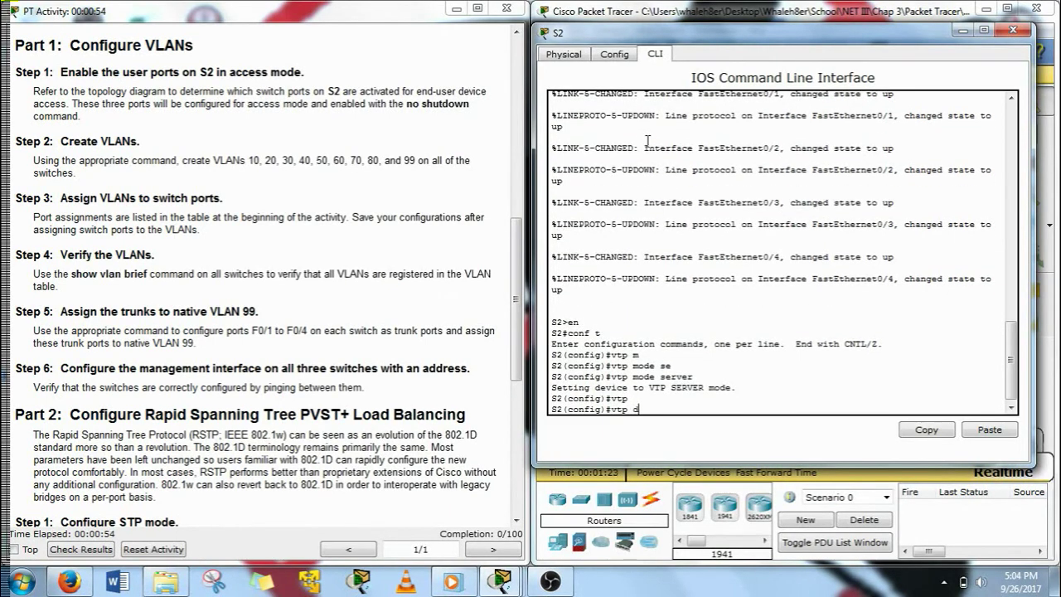
key(Tab)
text(CCNA)
key(Return)
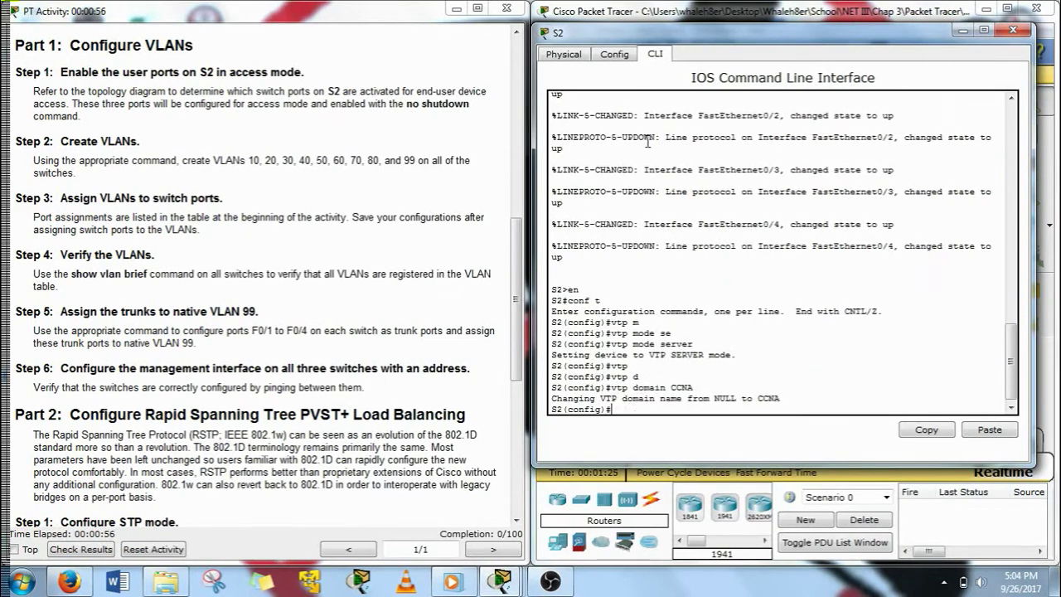
key(Return)
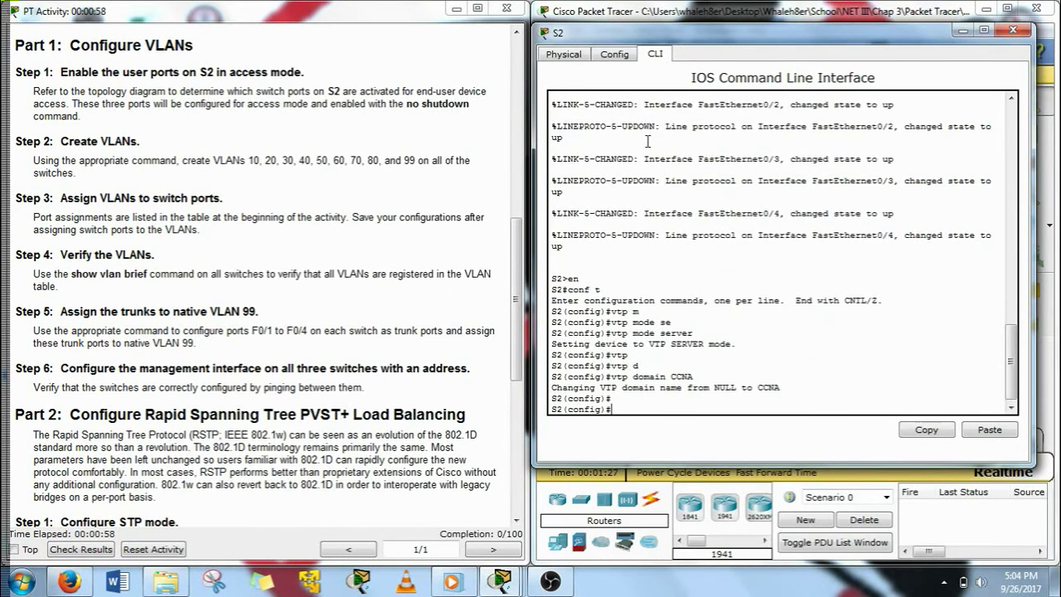
text(vlan 10)
Step: Create VLANs 10, 20, 30, 40 and 50 on S2
key(Return)
key(Up)
text(2)
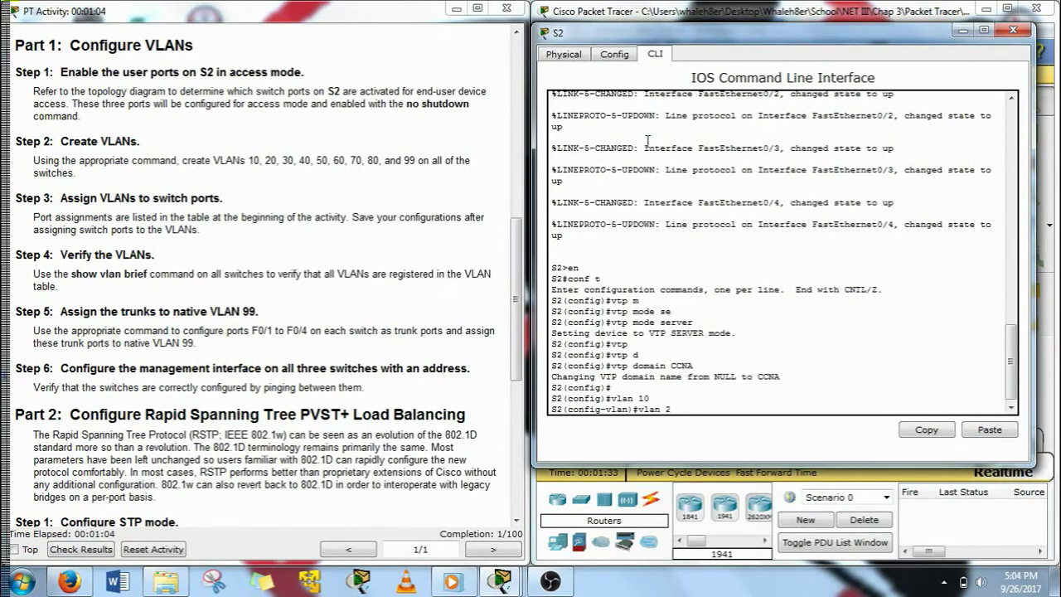
text(0)
key(Return)
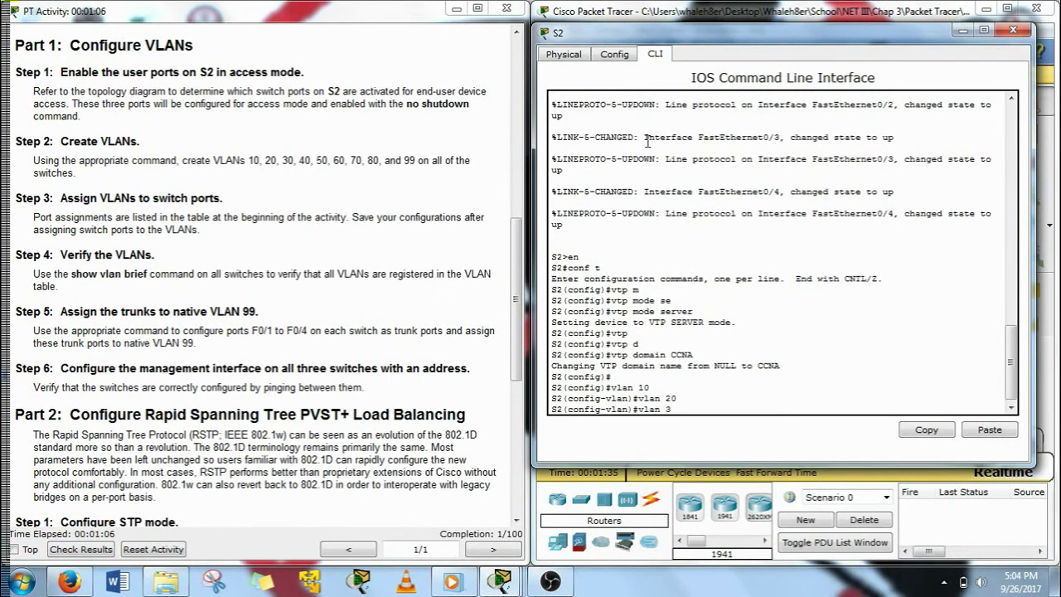
text(0)
key(Return)
text(vlan 40)
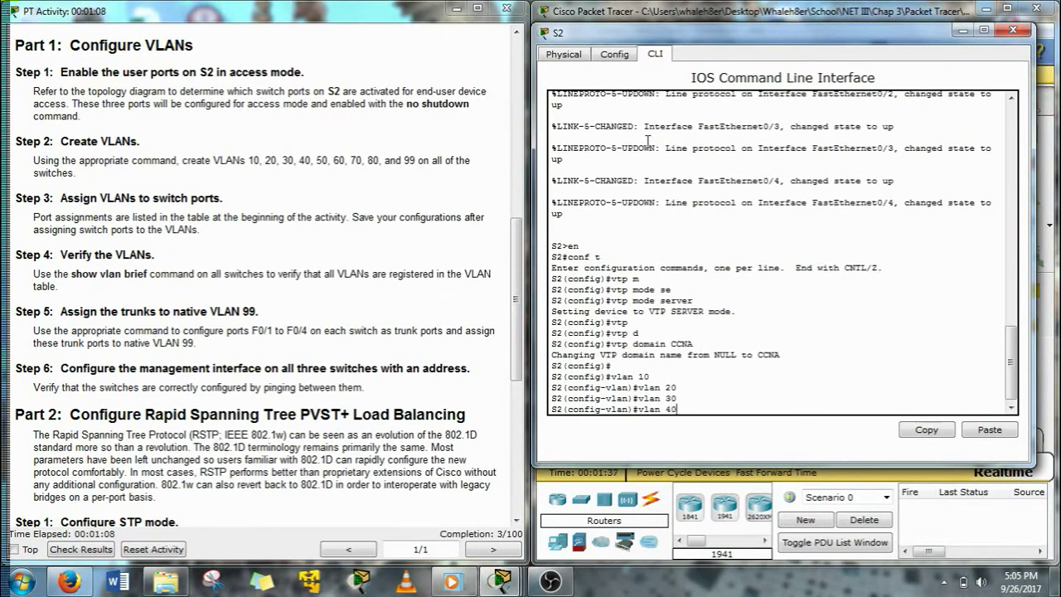
key(Return)
text(vlan 4)
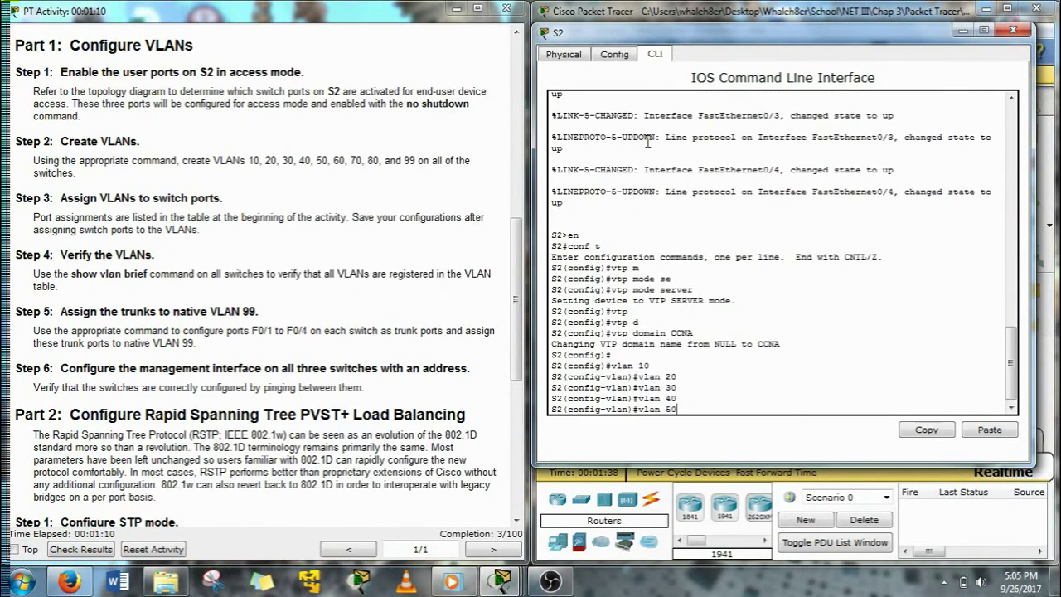
key(Return)
Step: Add VLANs 60, 70, 80 and 99, then exit to global configuration
text(vlan 50)
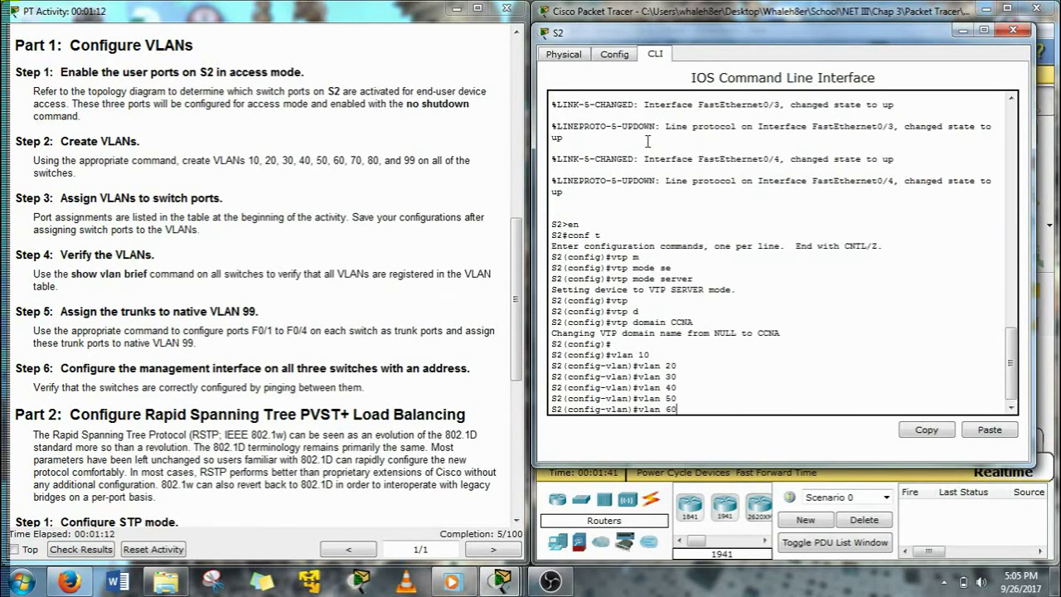
key(Return)
text(vlan 70)
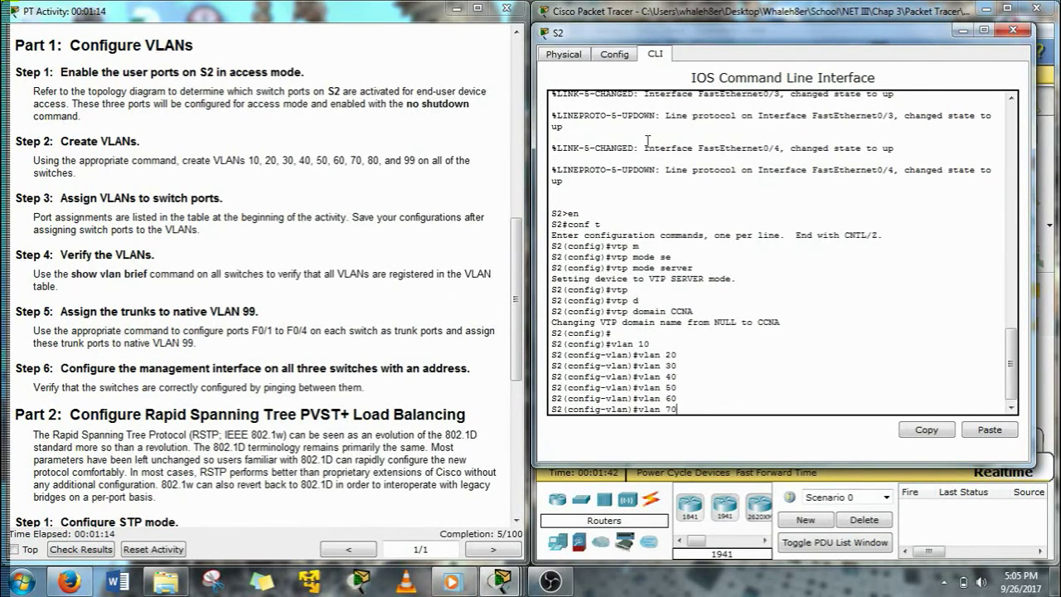
key(Return)
text(vlan 80)
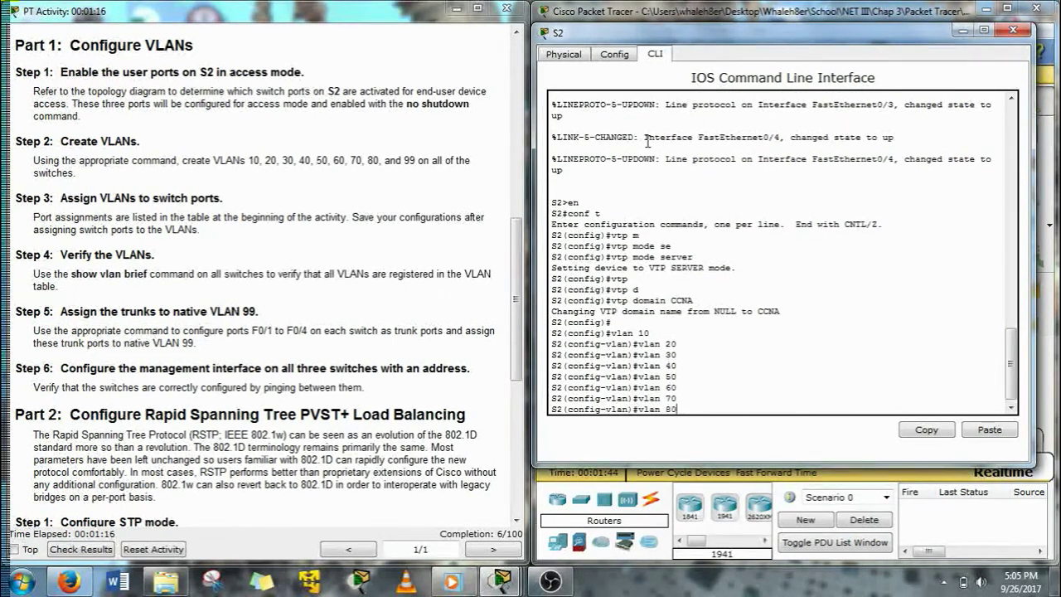
key(Return)
text(vlan 99)
key(Return)
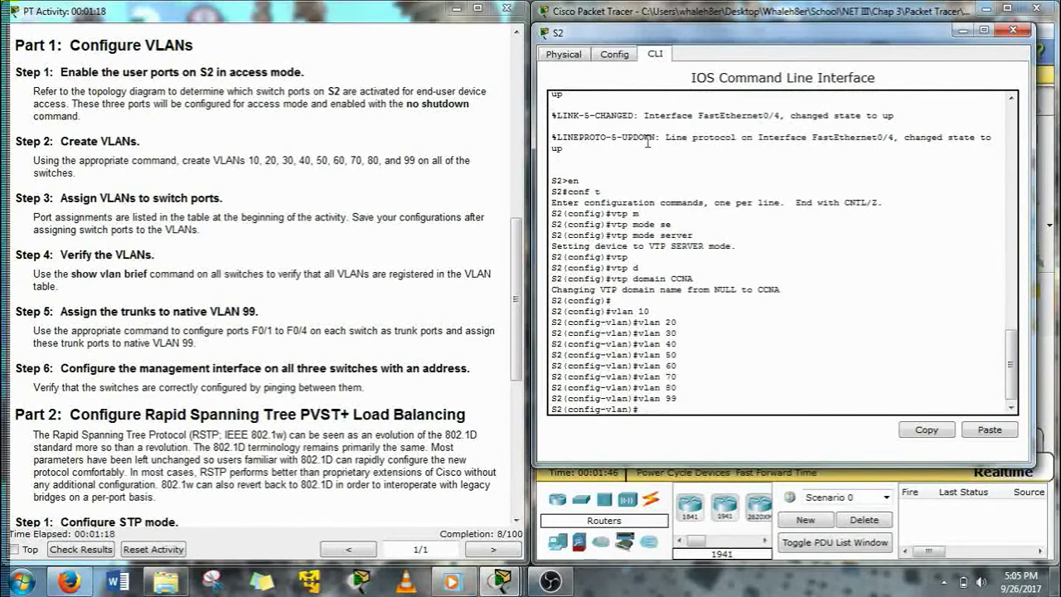
text(exit)
key(Return)
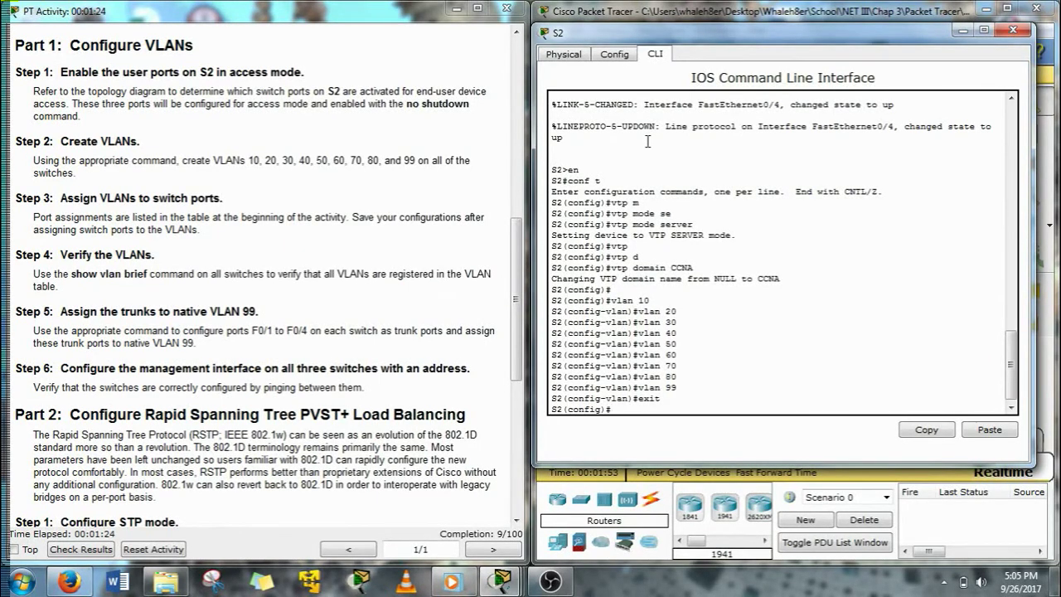
Step: Make S2's port F0/6 an access port
scroll(334, 244, down, 5)
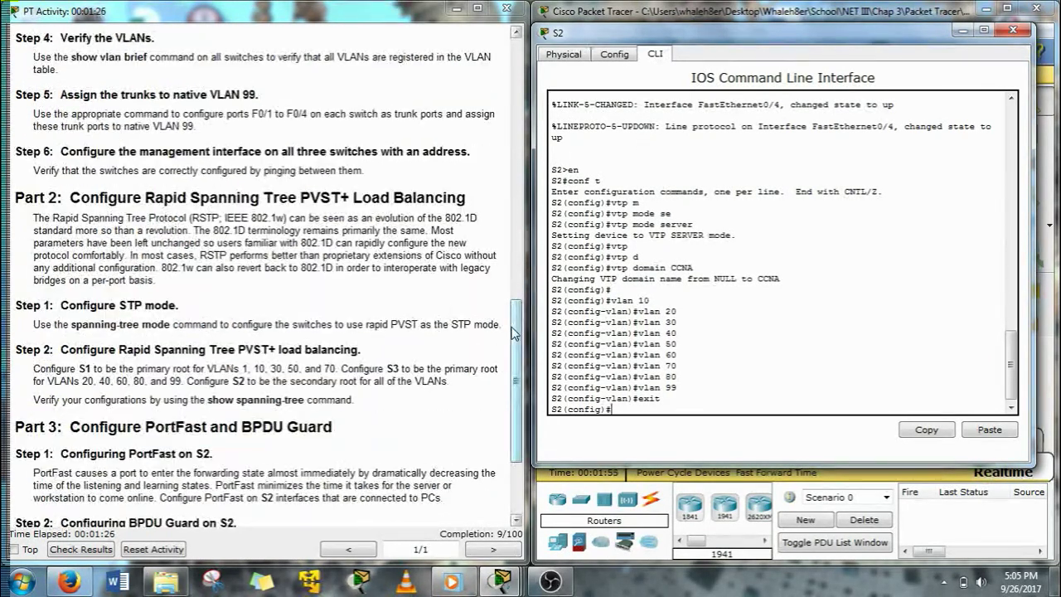
drag(512, 334, 499, 160)
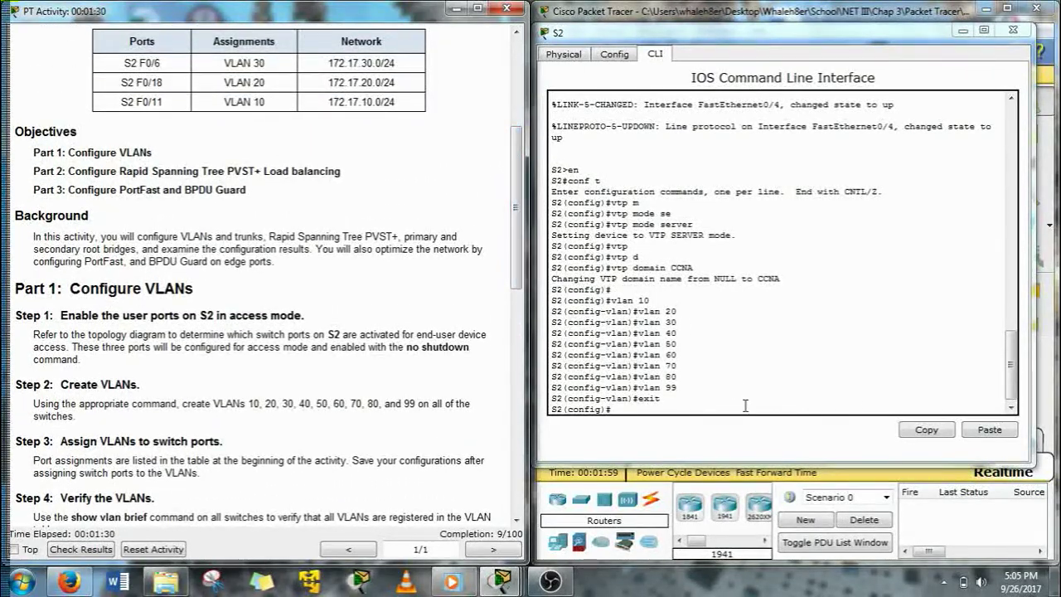
click(708, 406)
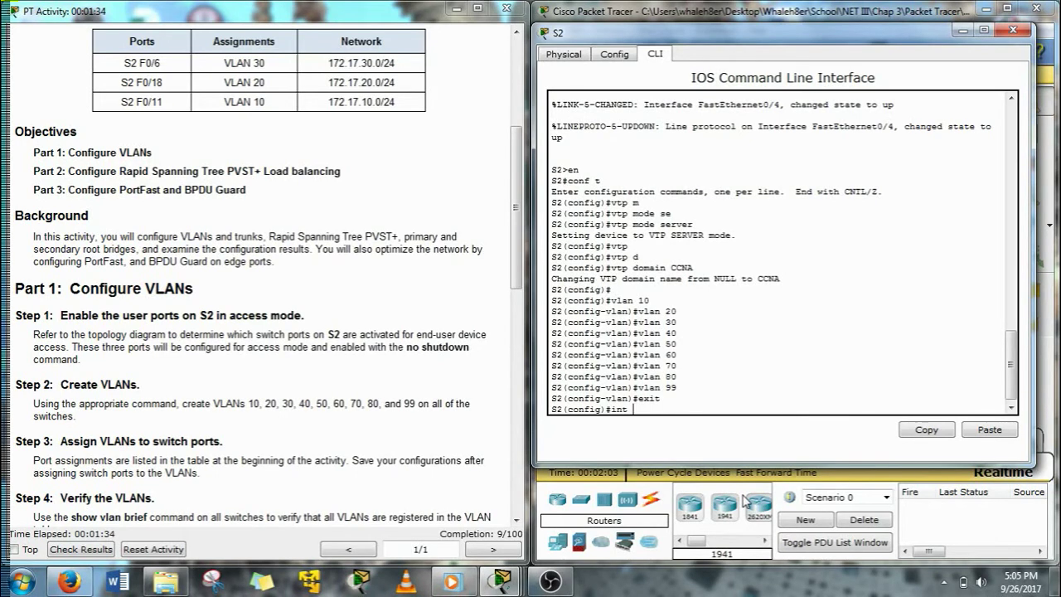
text(int f0/6)
key(Return)
text(sw)
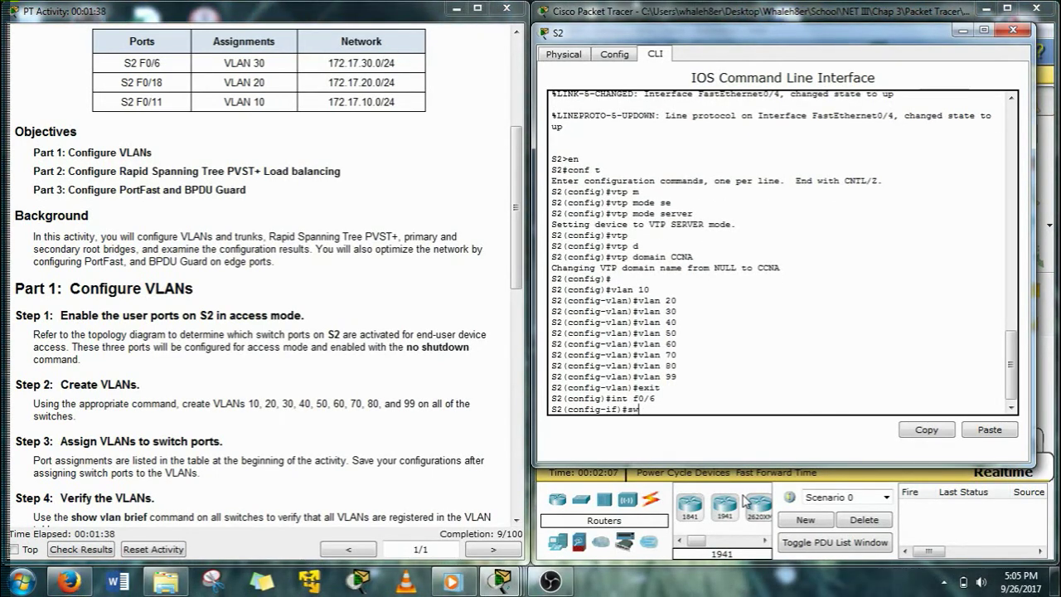
key(Tab)
text(m)
key(Tab)
text(a)
key(Tab)
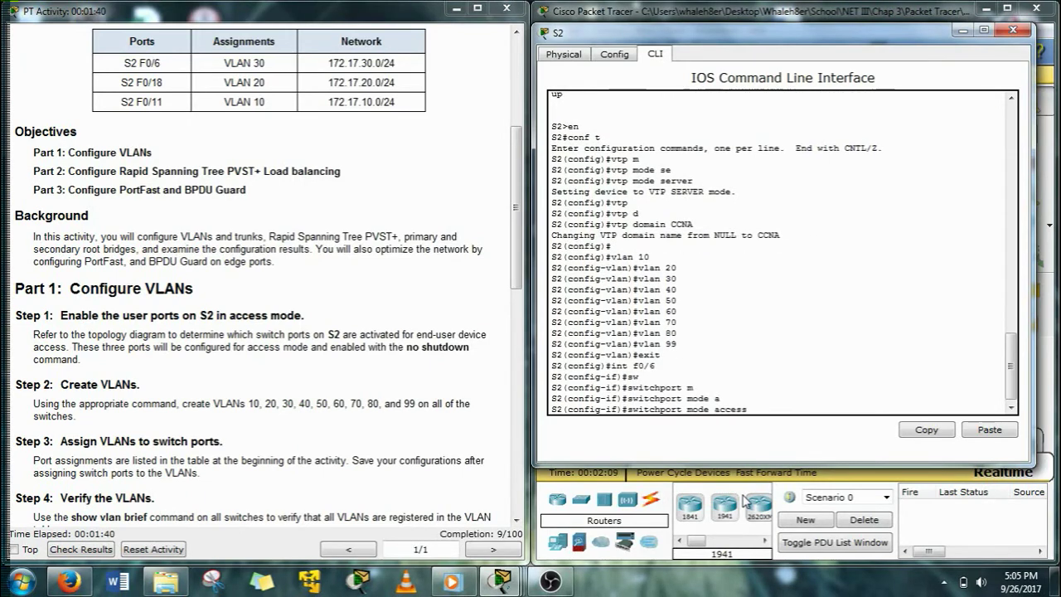
key(Return)
Step: Assign port F0/6 to access VLAN 30
text(w)
key(Tab)
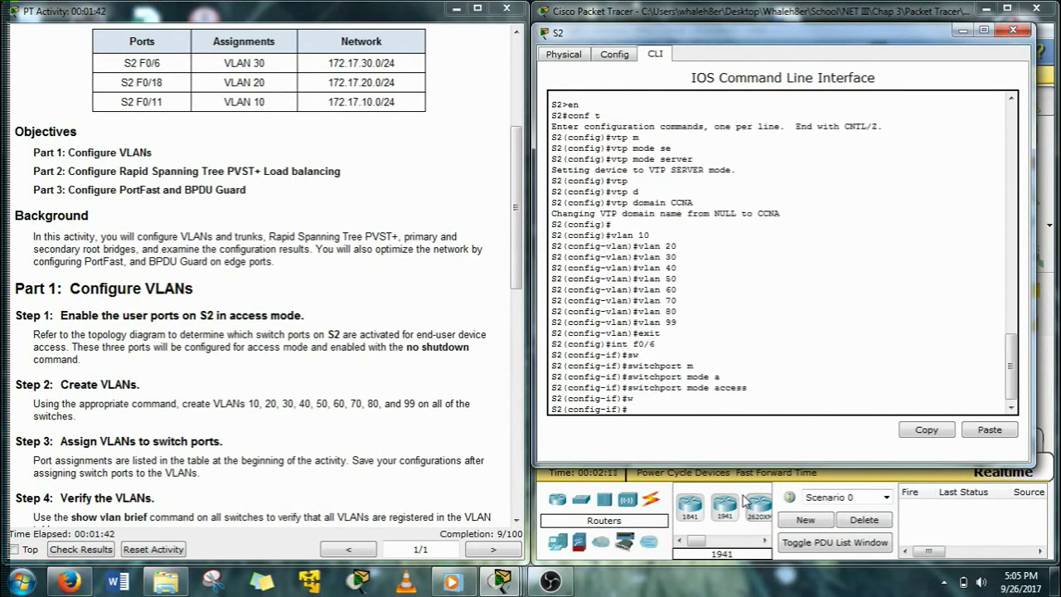
key(BackSpace)
text(sw)
key(Tab)
text(a)
key(Tab)
text(v)
key(Tab)
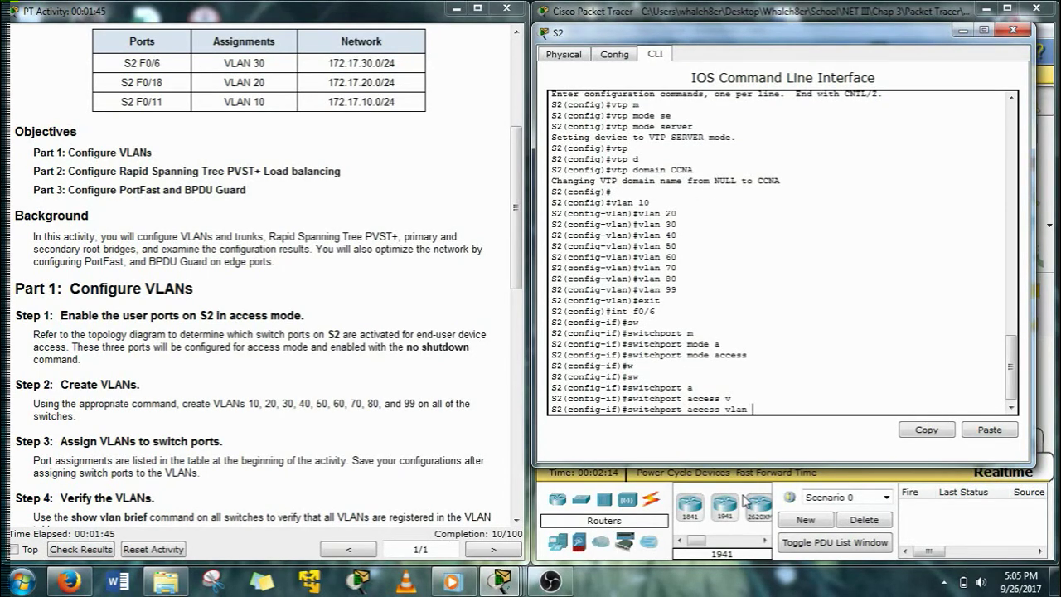
text(30)
key(Return)
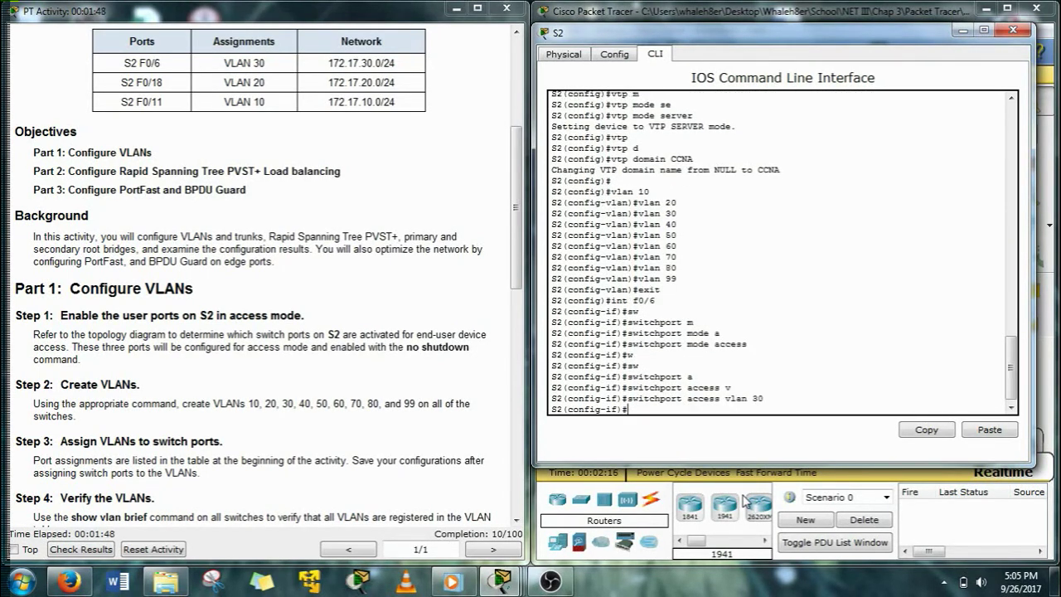
key(Up)
key(BackSpace)
key(BackSpace)
text(20)
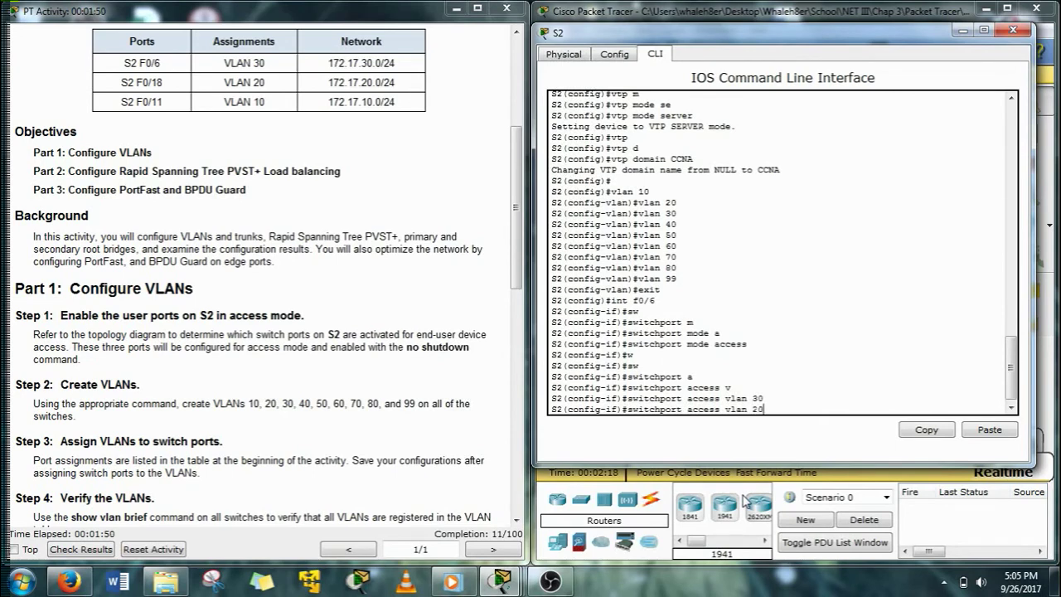
key(Return)
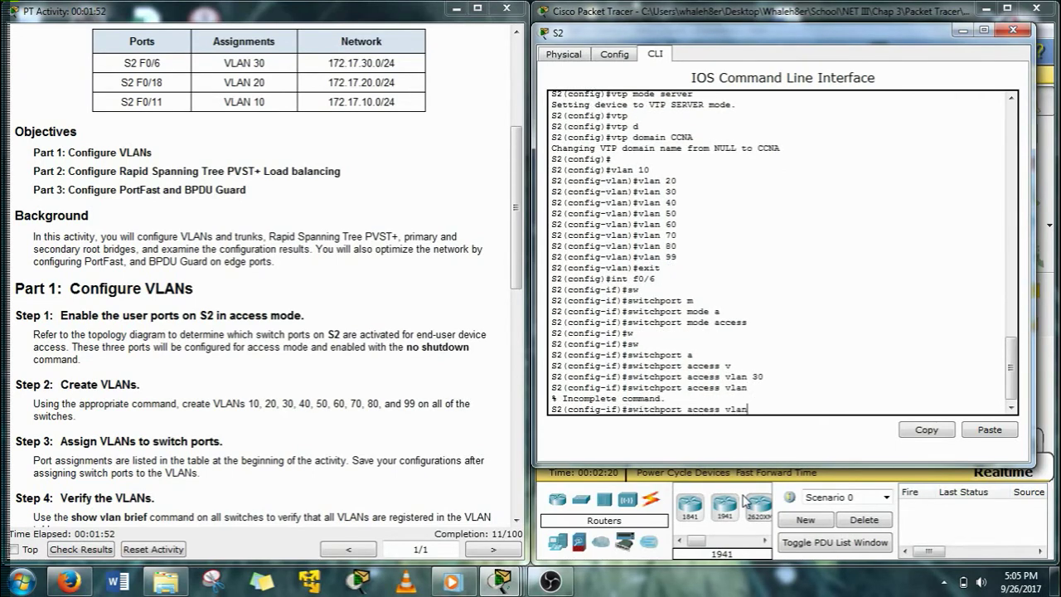
Step: Configure port F0/11 as an access port in VLAN 10
key(Up)
key(Up)
key(Up)
key(Up)
key(Up)
key(Up)
key(Up)
key(Up)
key(Up)
key(Up)
key(Up)
key(Return)
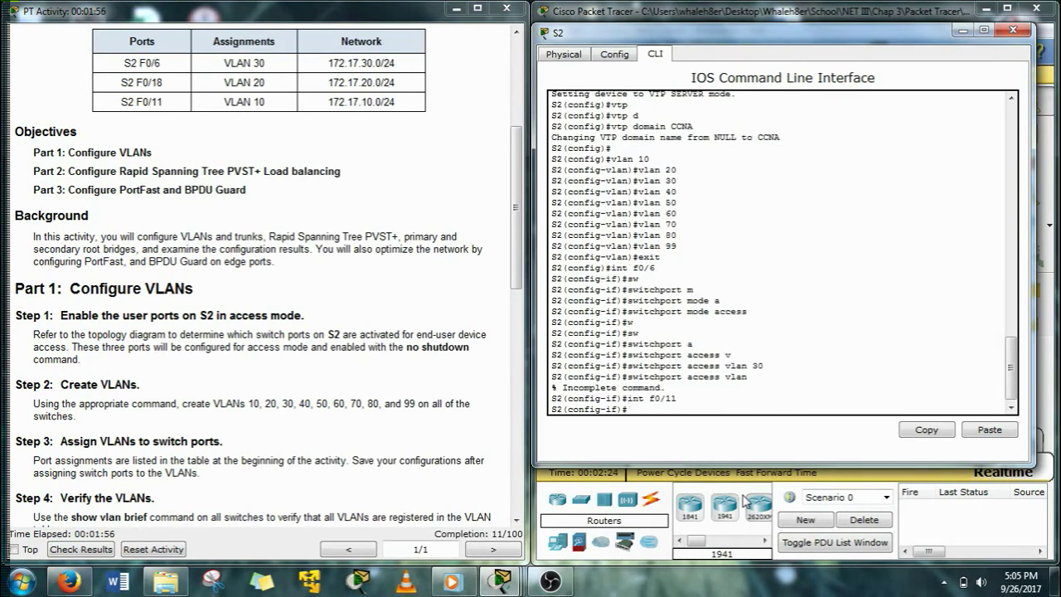
key(Up)
key(Up)
key(BackSpace)
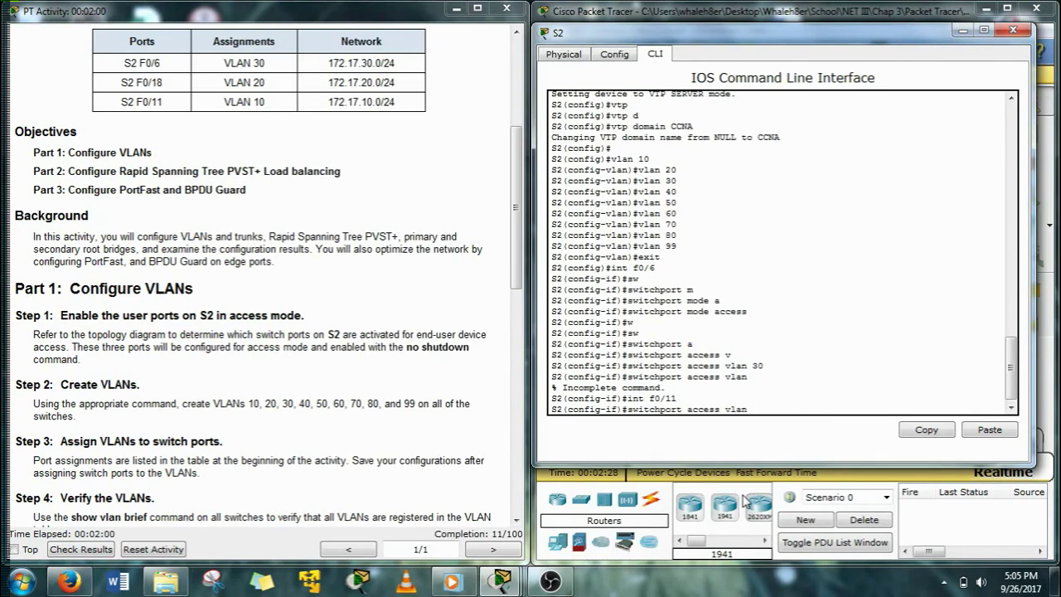
text(10)
key(Return)
key(Up)
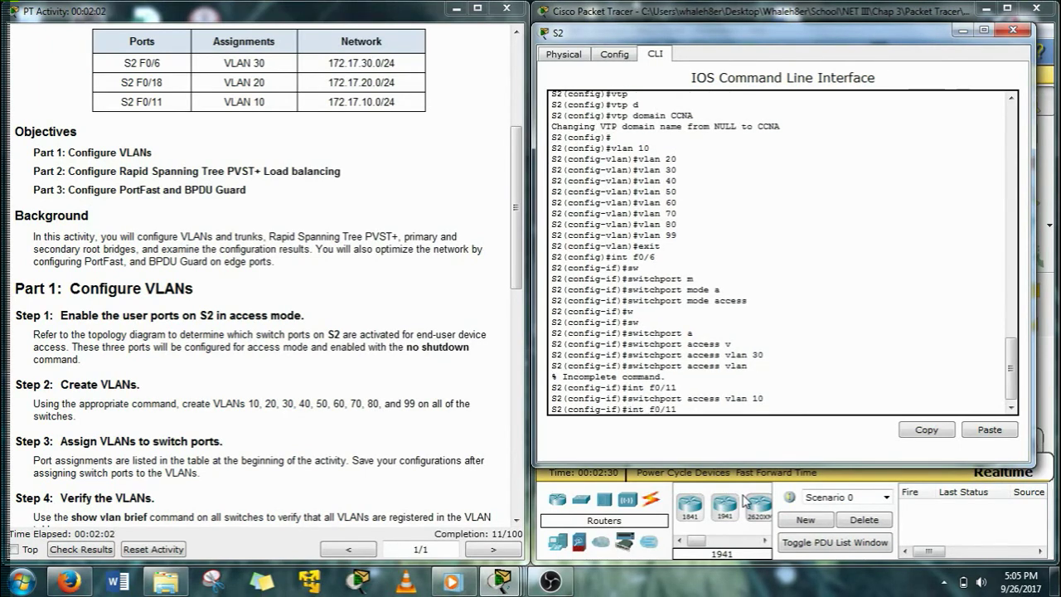
key(BackSpace)
key(BackSpace)
key(BackSpace)
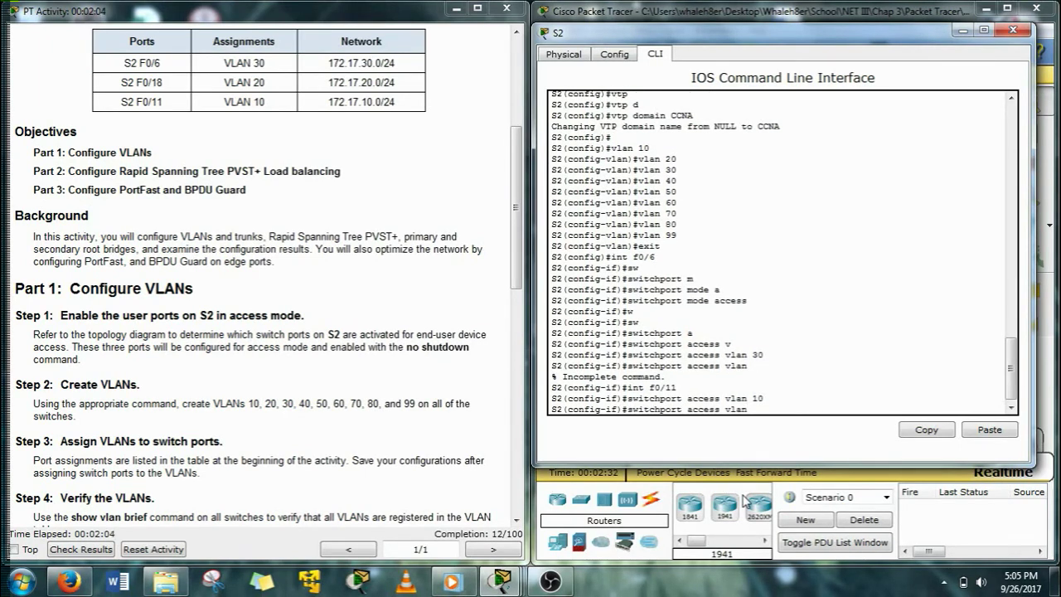
key(Up)
key(Up)
key(Up)
key(Up)
key(Up)
key(Up)
key(Up)
key(Up)
key(Return)
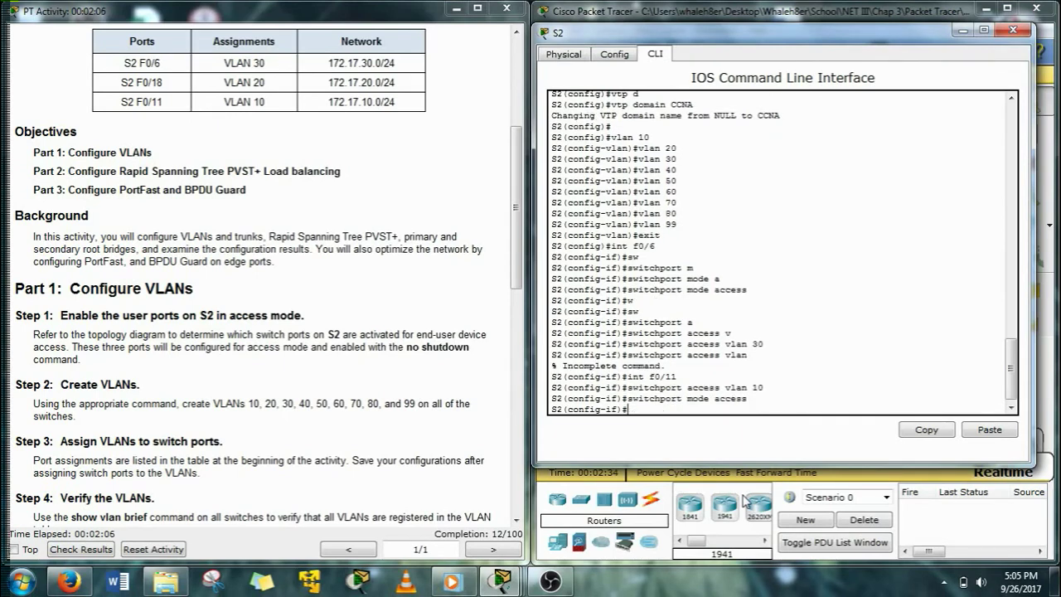
Step: Configure port F0/18 as an access port in VLAN 20, then exit interface configuration
key(Up)
key(Up)
key(Up)
key(BackSpace)
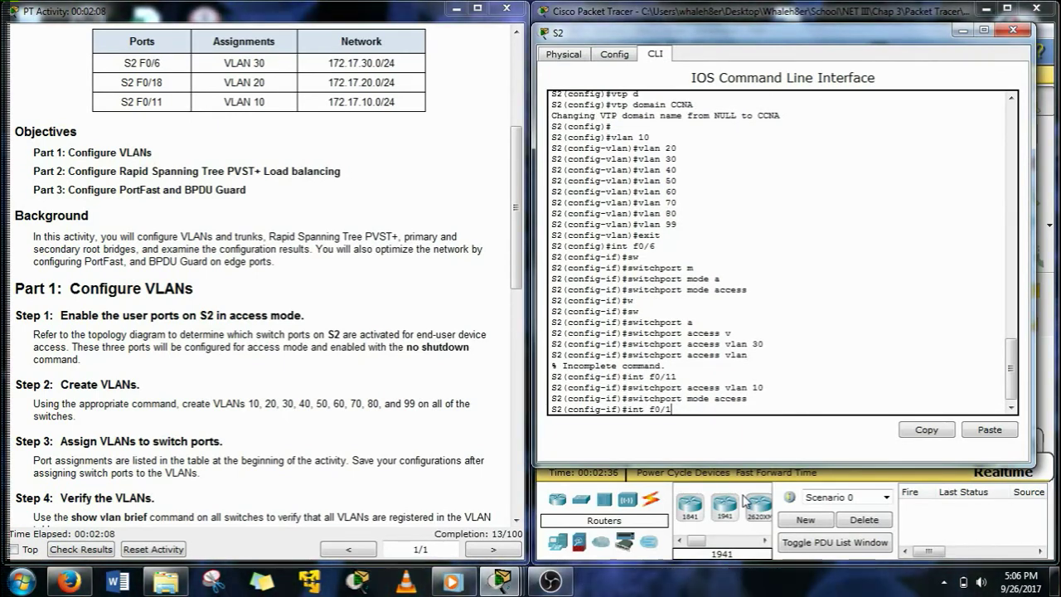
text(8)
key(Return)
key(Up)
key(Up)
key(Up)
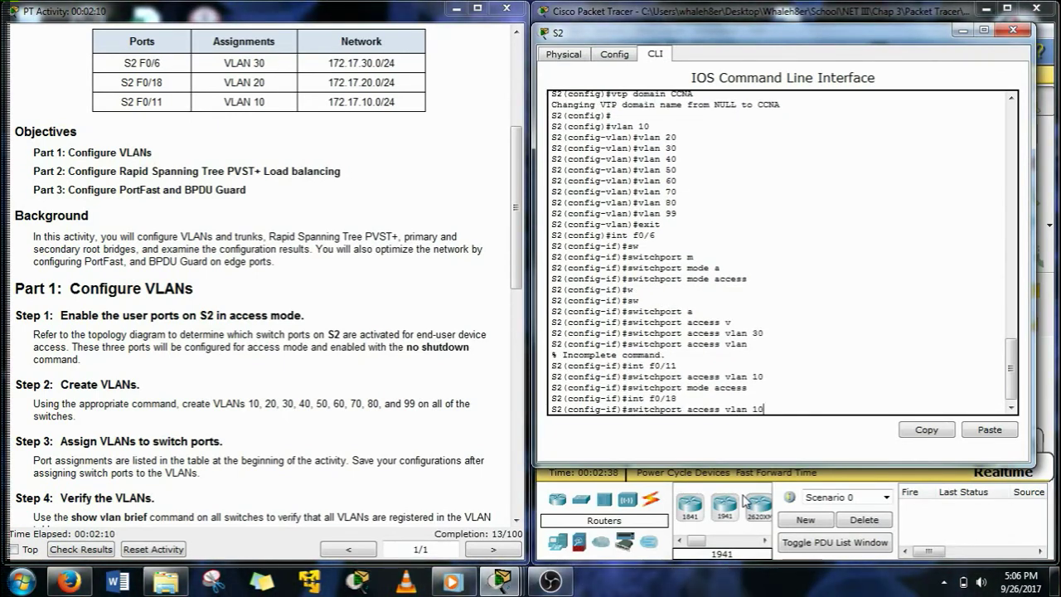
text(20)
key(Return)
key(Up)
key(Up)
key(Up)
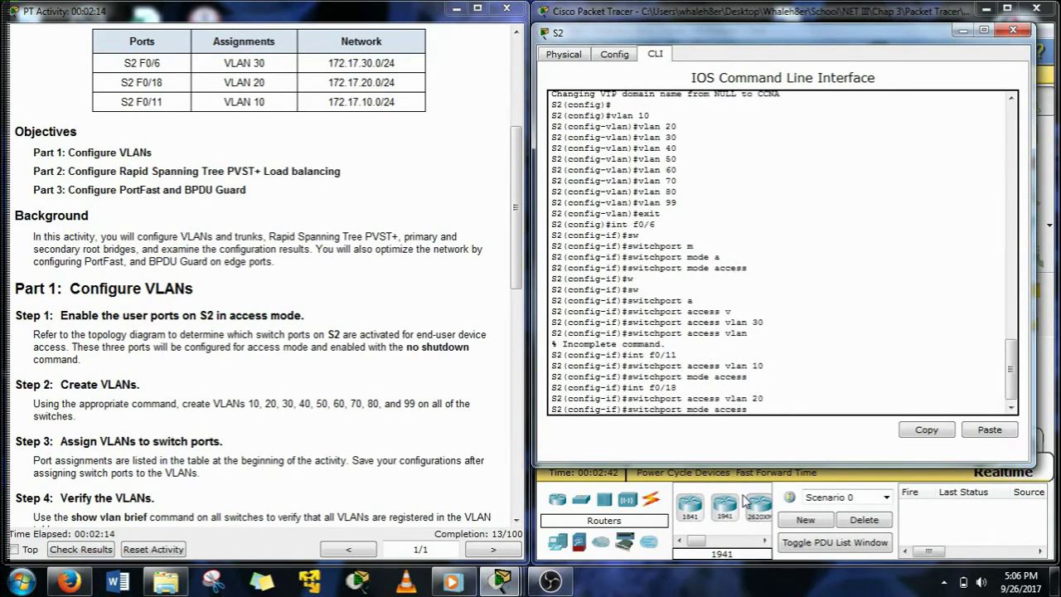
key(Return)
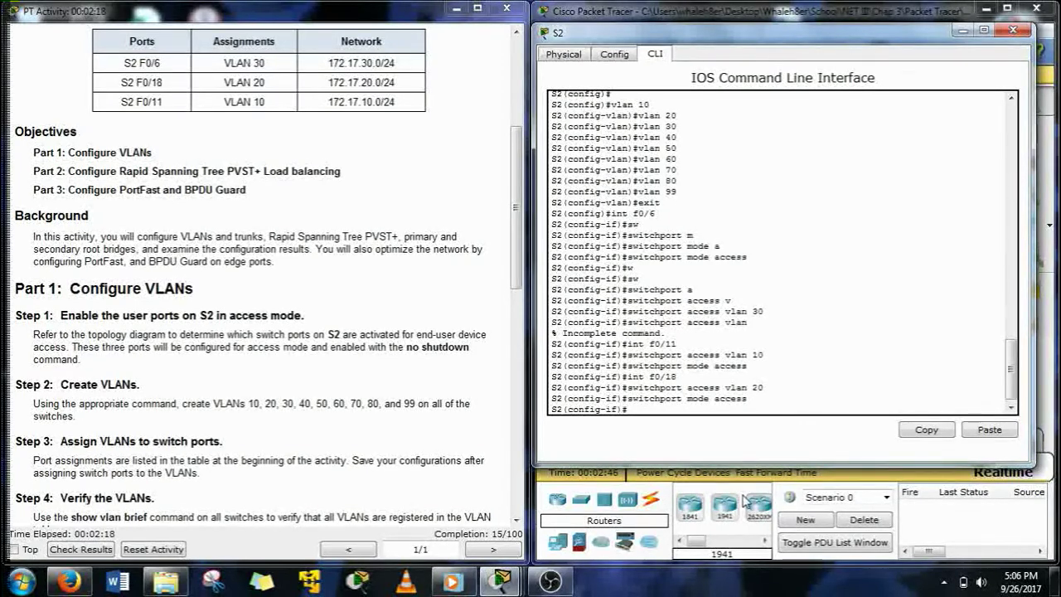
text(exit)
key(Return)
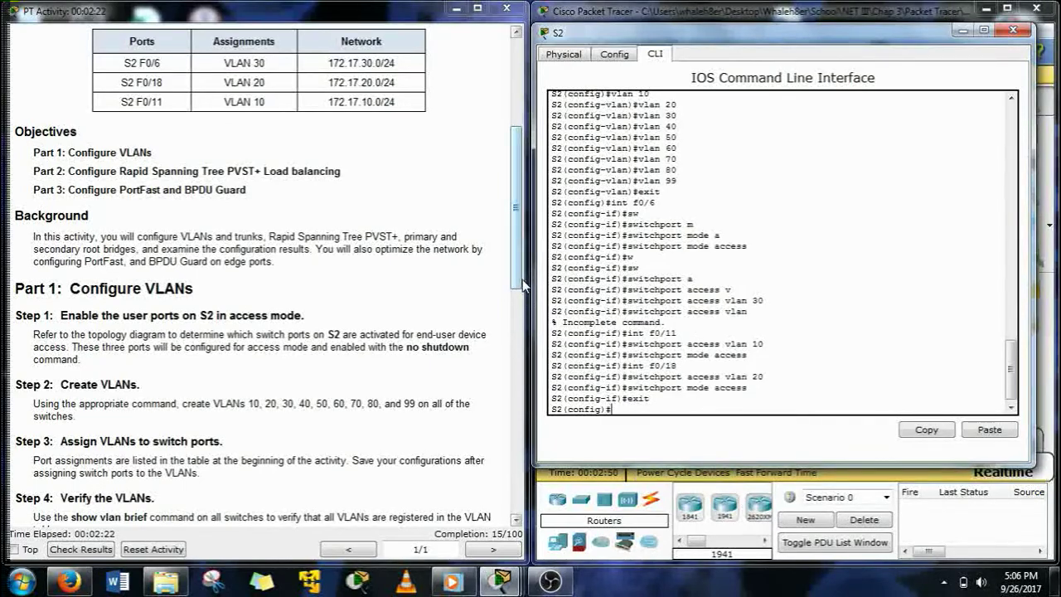
drag(525, 285, 525, 343)
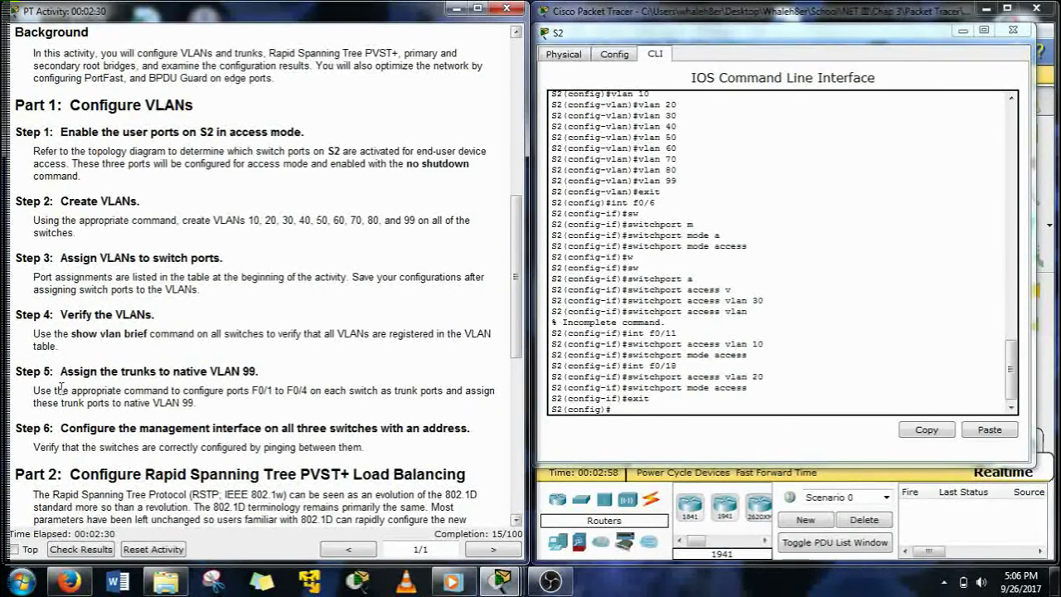
Step: Highlight the Step 5 instructions on native VLAN 99 trunks and return to S2's CLI
drag(33, 390, 211, 404)
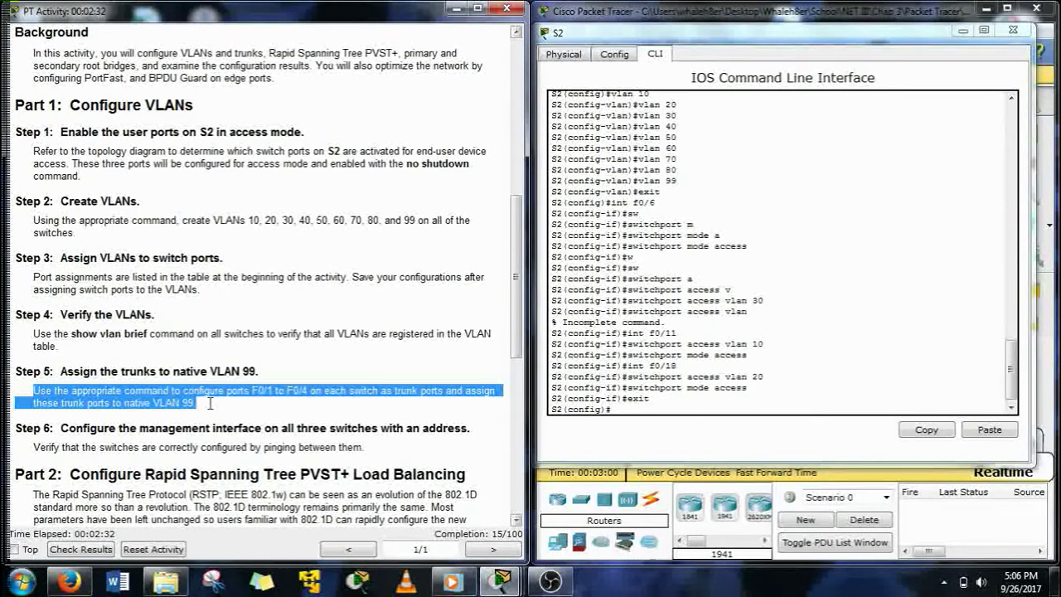
click(580, 426)
Step: Set S2's ports F0/1 through F0/4 to trunk mode
text(int )
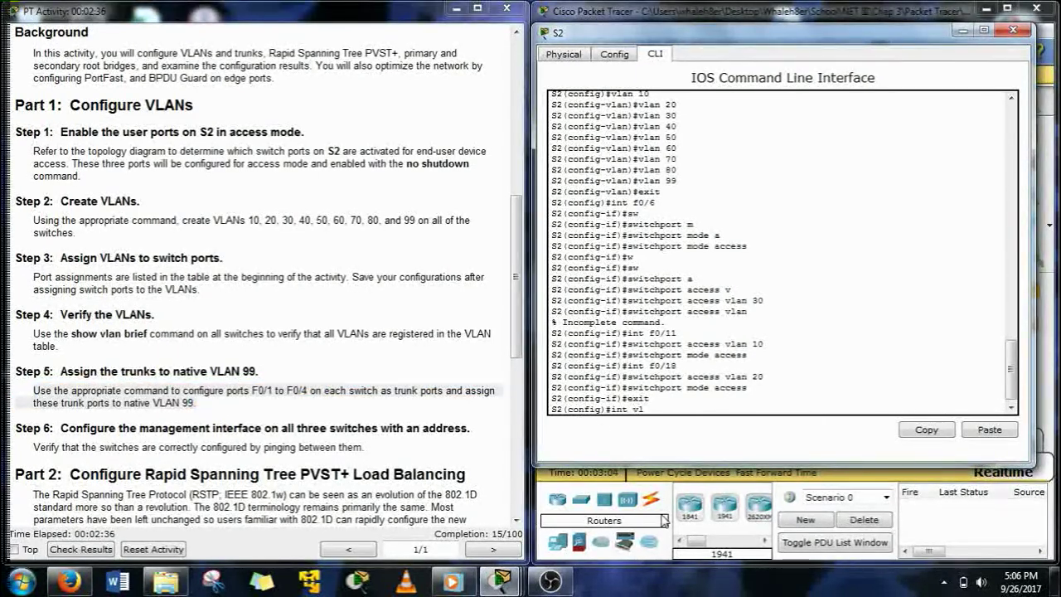
text(range)
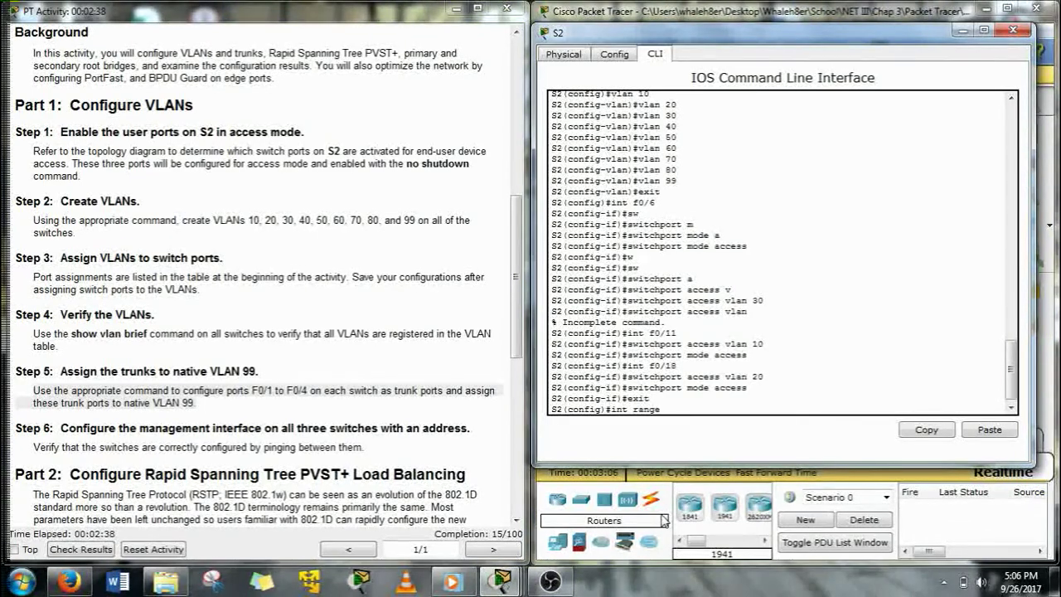
text( f0/1-4)
key(Return)
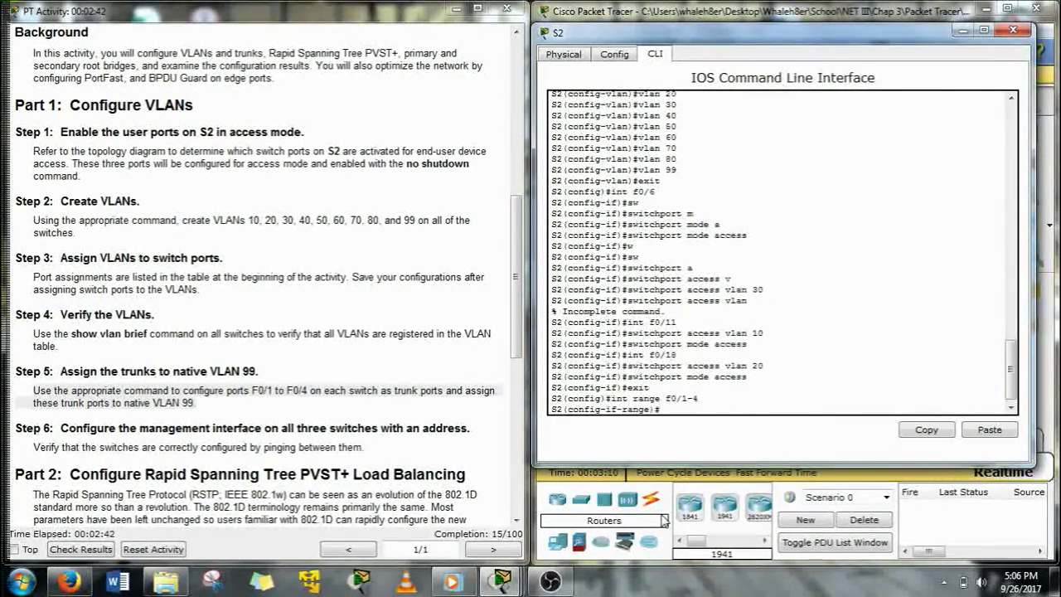
text(sw)
key(Tab)
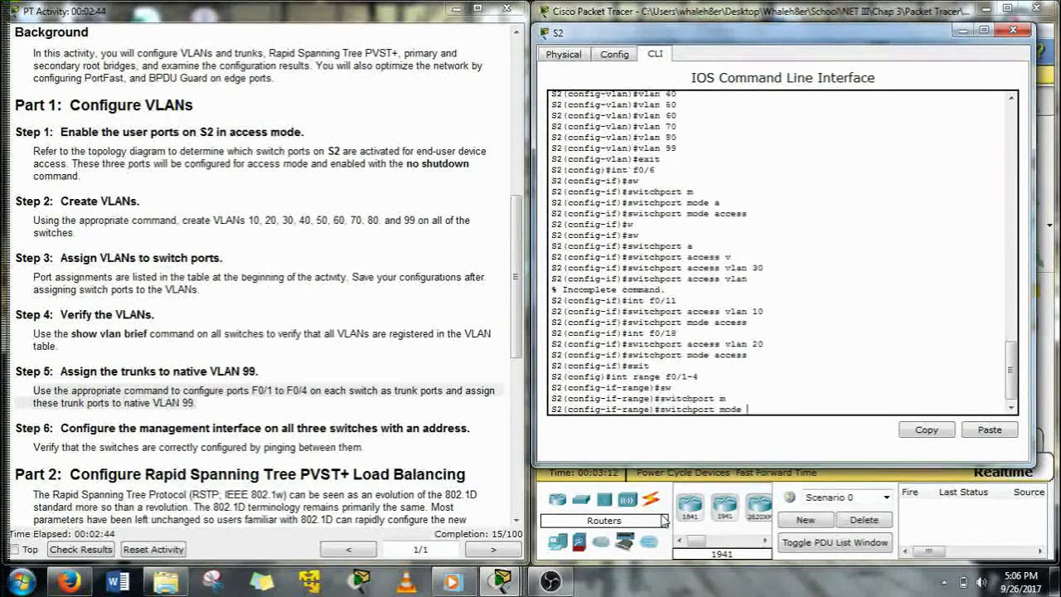
text(t)
key(Tab)
key(Return)
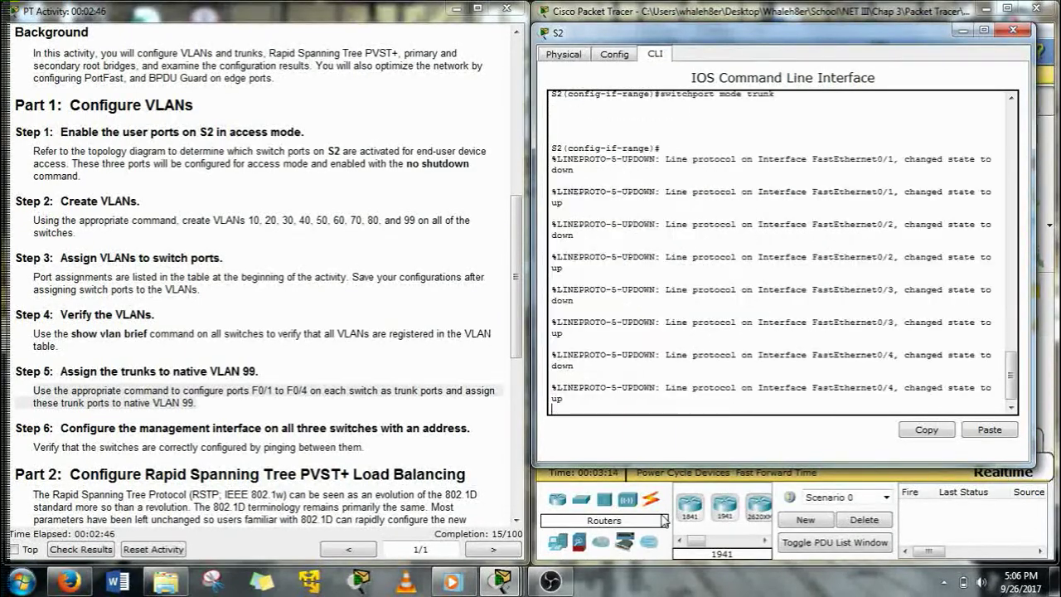
Step: Set native VLAN 99 on the F0/1–F0/4 trunks and close S2's window
text(sw)
key(Tab)
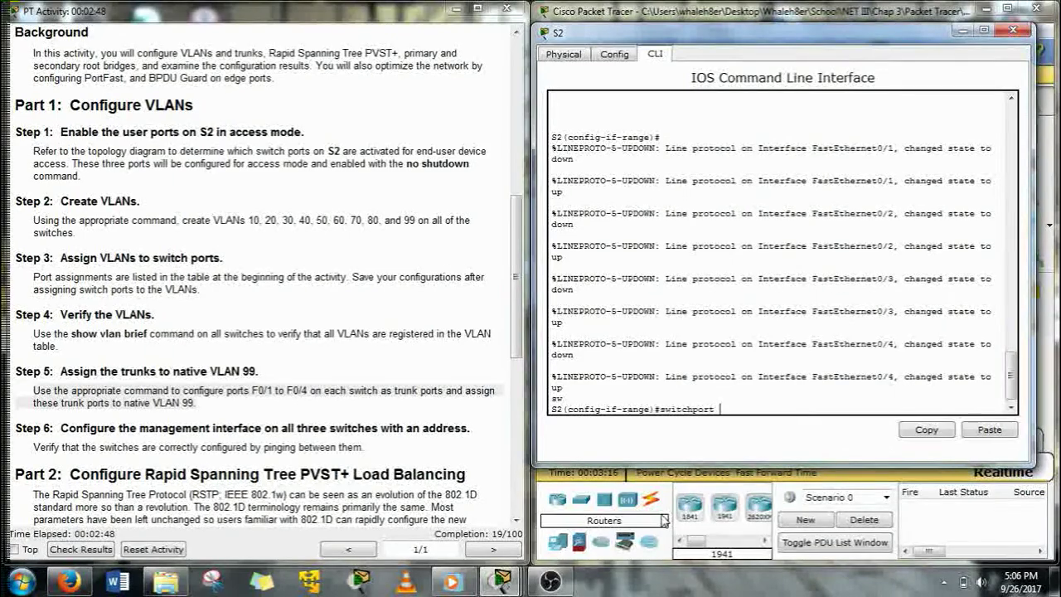
text(tr)
key(Tab)
text(n)
key(Tab)
text(v)
key(Tab)
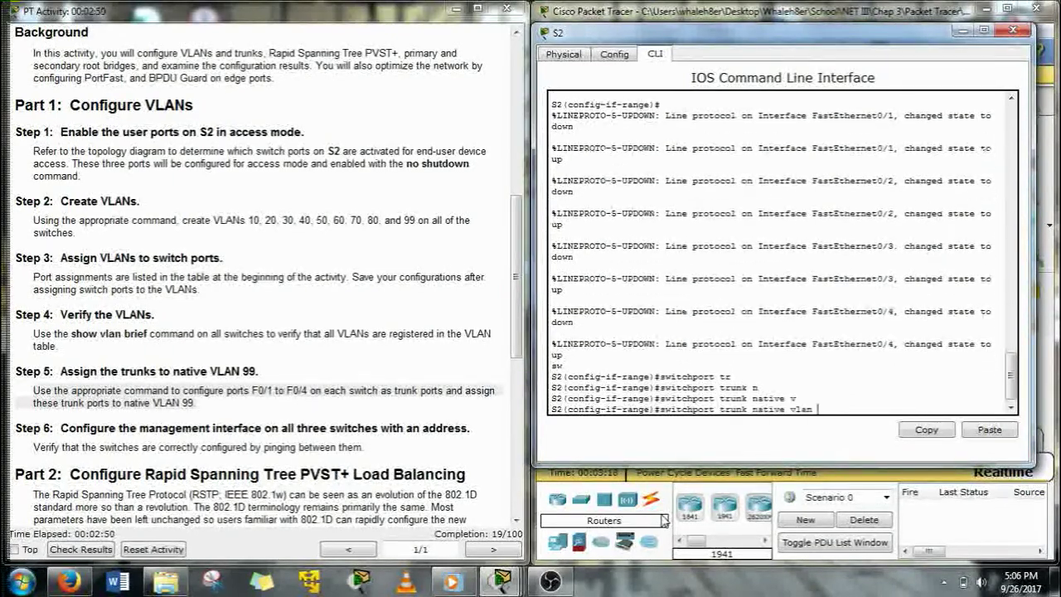
text(99)
key(Return)
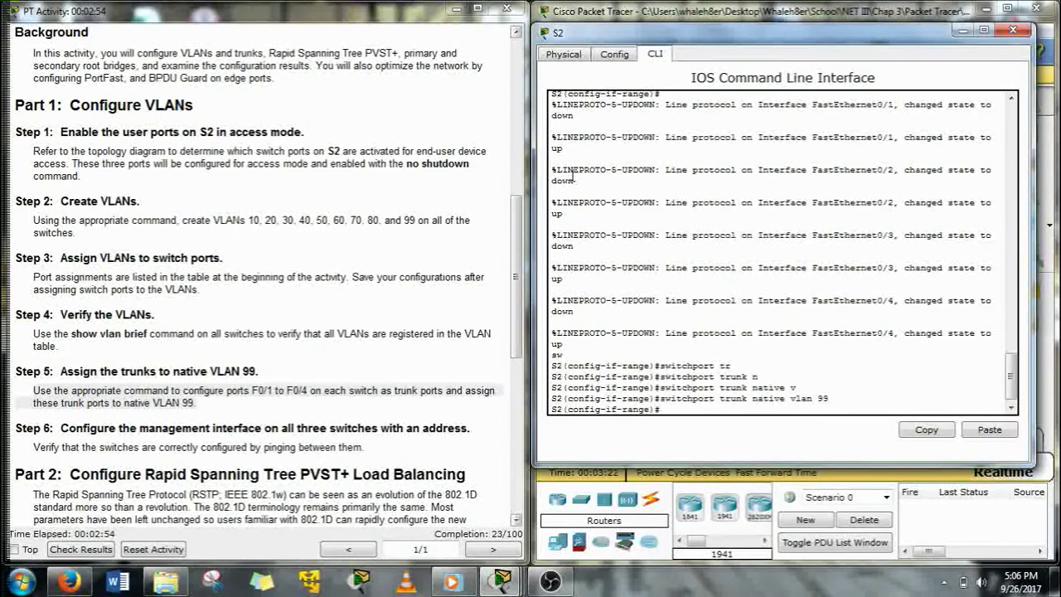
click(958, 31)
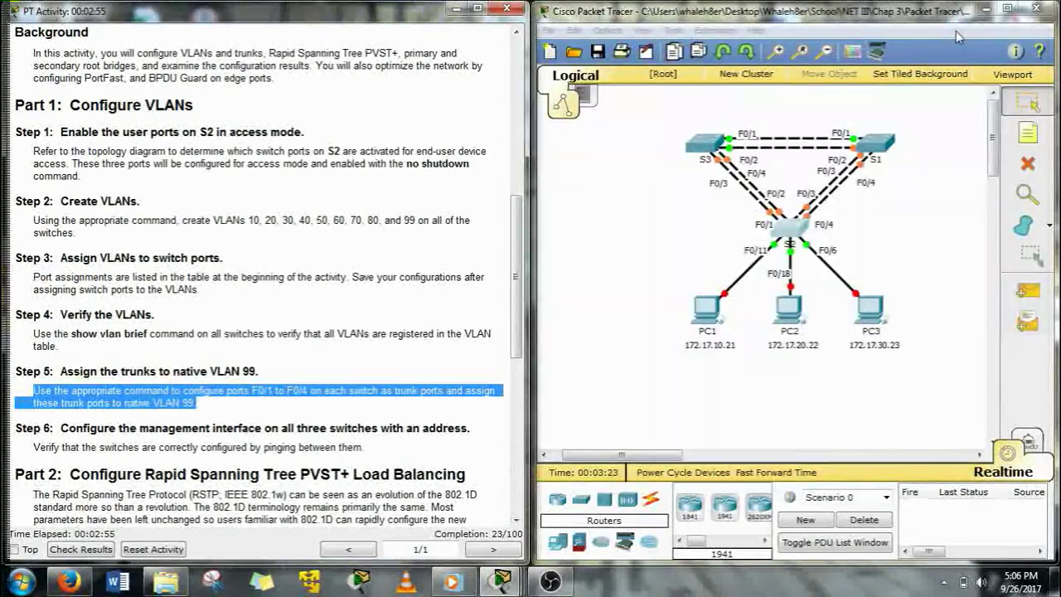
Step: Open S1's CLI and enter global configuration mode with en and conf t
click(881, 144)
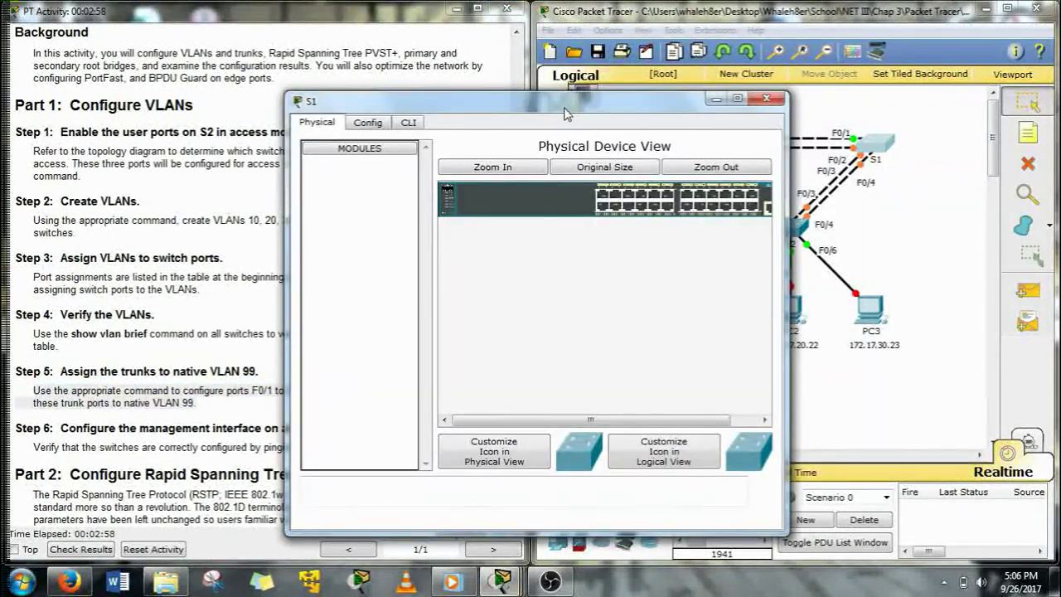
drag(558, 115, 799, 86)
click(642, 94)
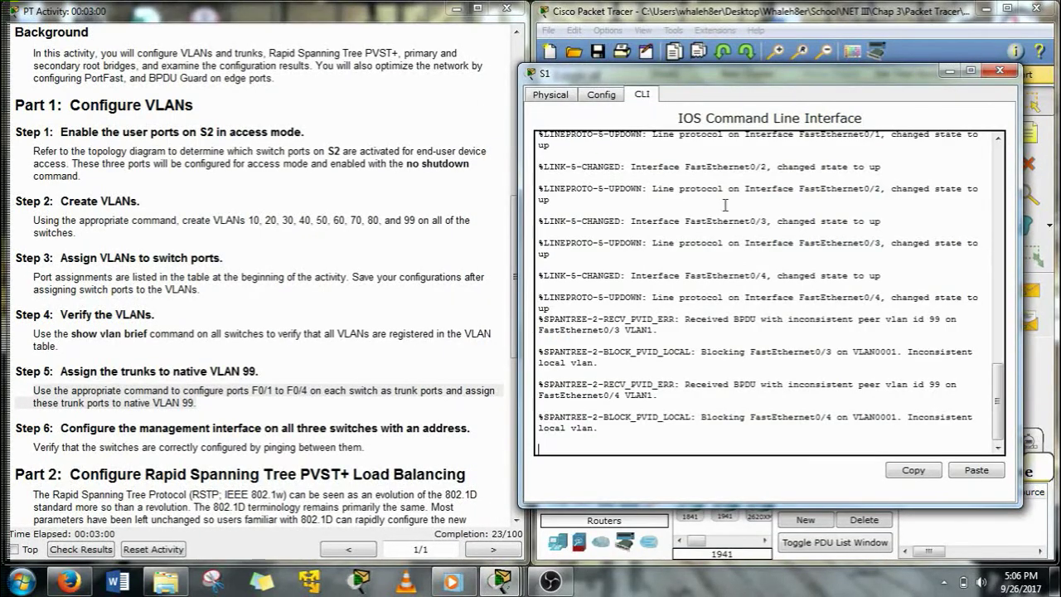
key(Return)
text(en)
key(Return)
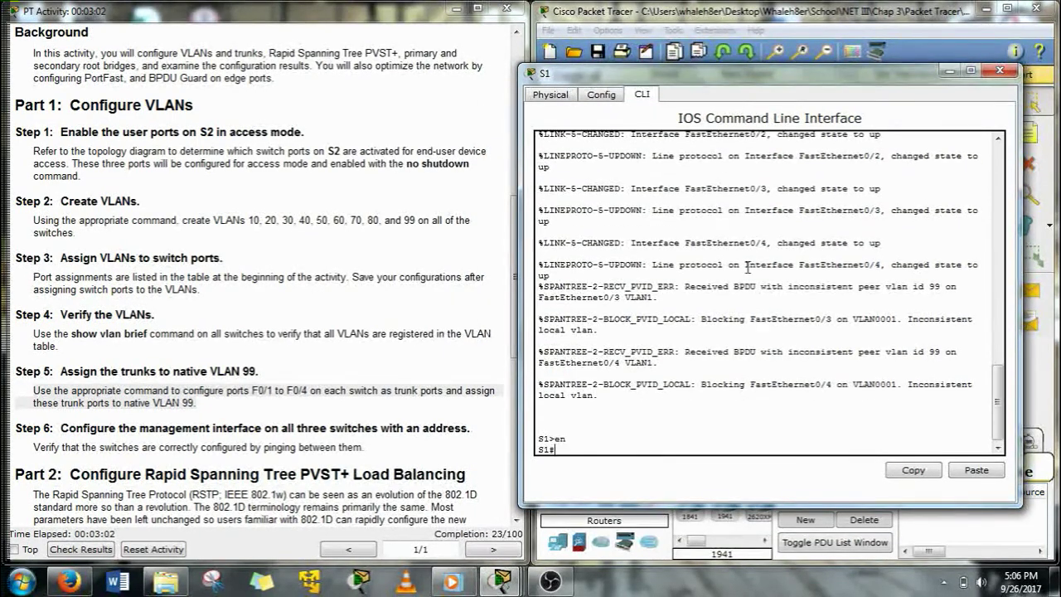
text(conf t)
key(Return)
Step: Make S1 a VTP client in VTP domain CCNA
text(vtp)
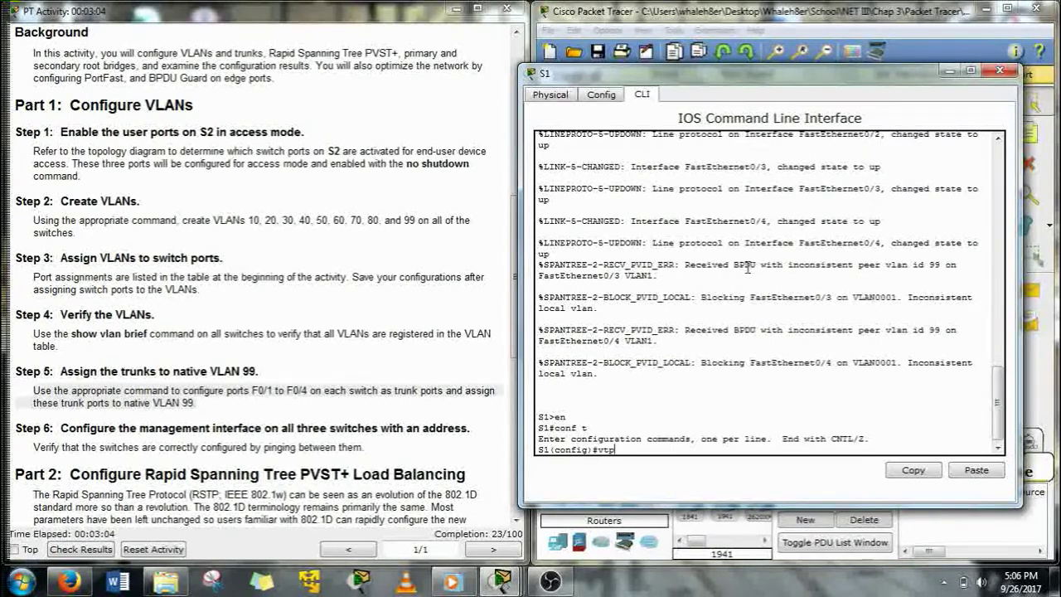
text( mo)
key(Tab)
text(cl)
key(Tab)
key(Return)
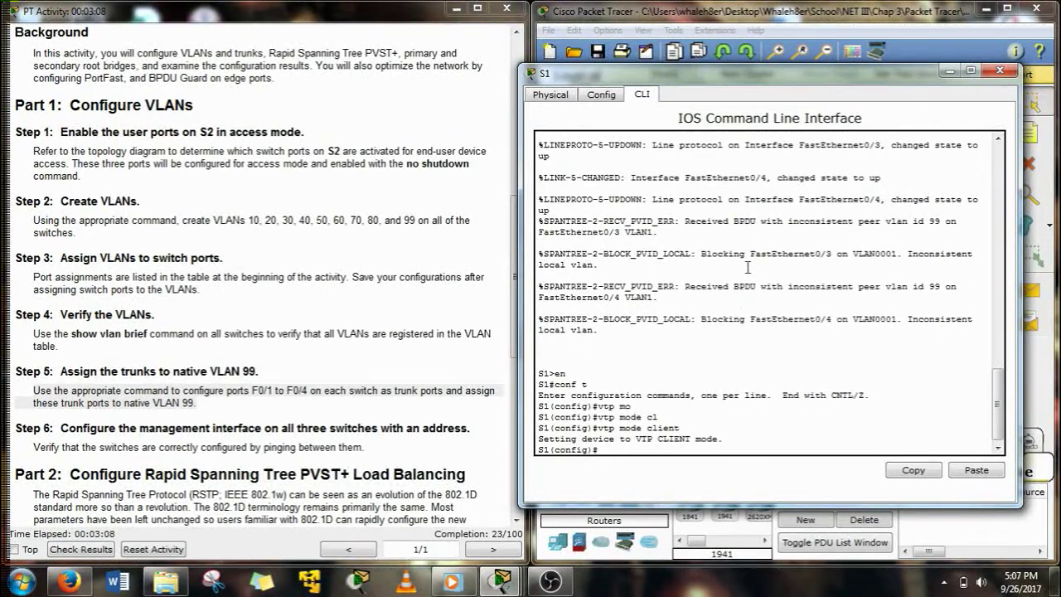
text(vtp d)
key(Tab)
text(CCNA)
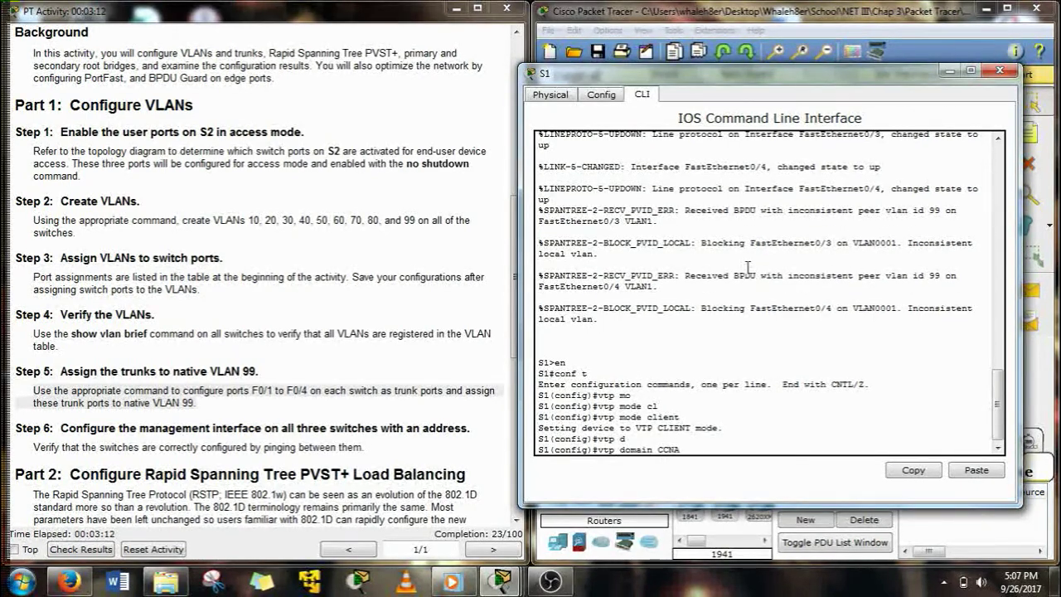
key(Return)
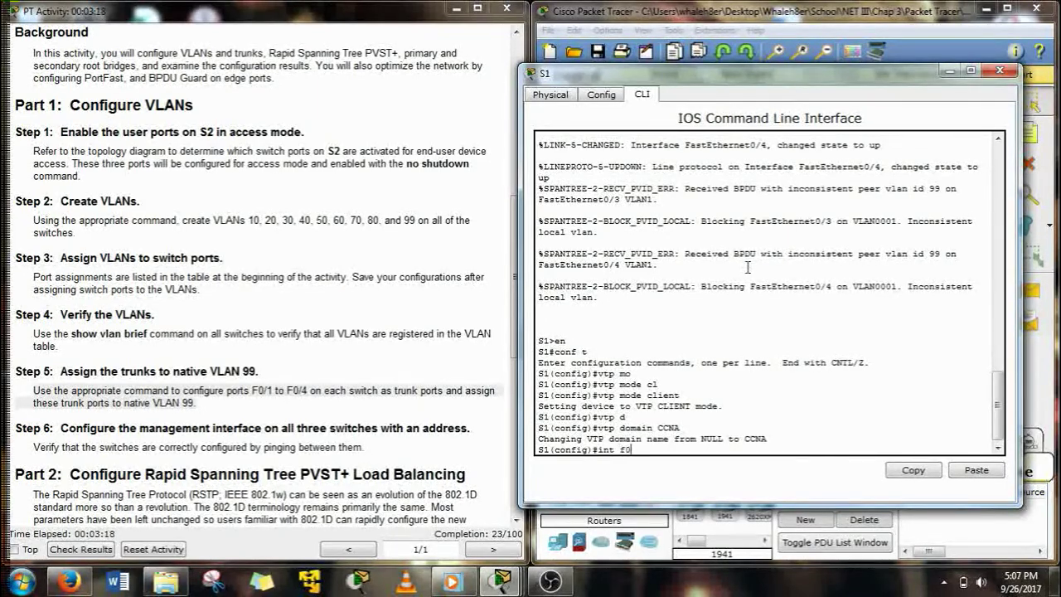
Step: Select interface range F0/1-4 on S1 and set the ports to trunk mode
text(int f0/1-4)
key(Return)
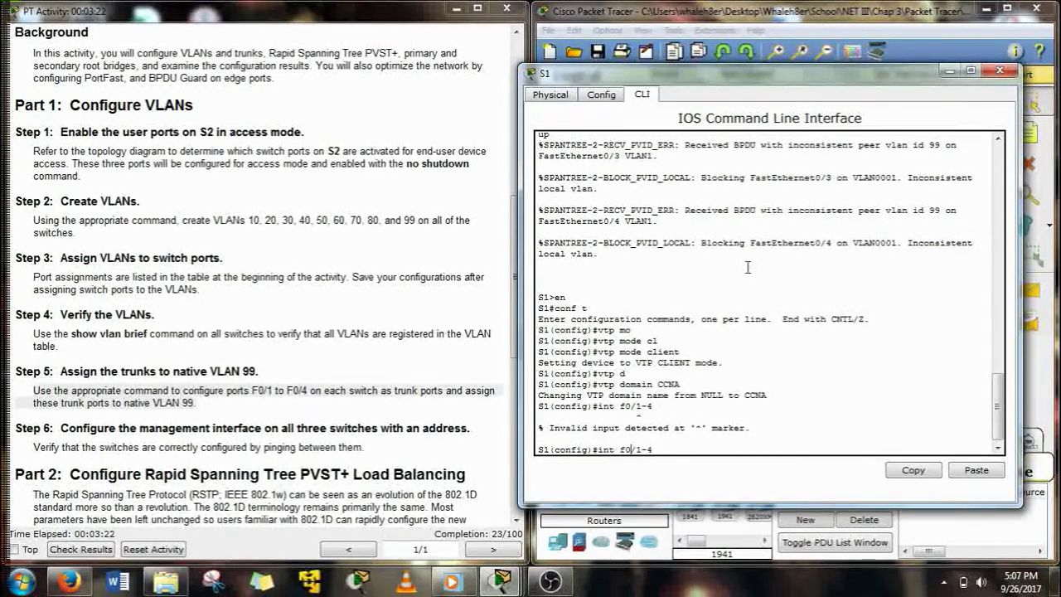
key(Left)
key(Left)
text(range)
key(Return)
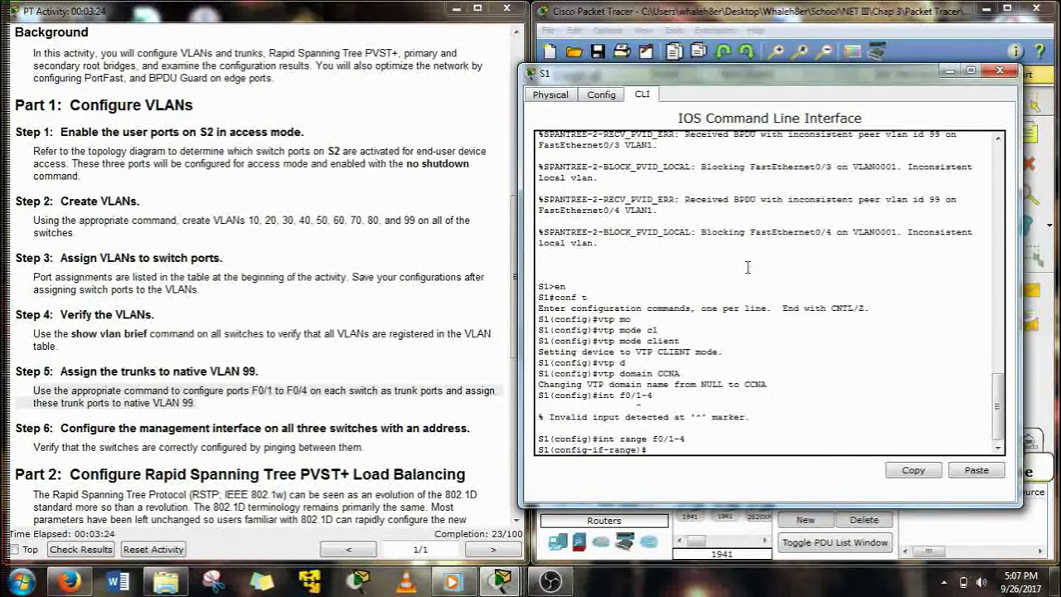
text(sw)
key(Tab)
text(m)
key(Tab)
text(t)
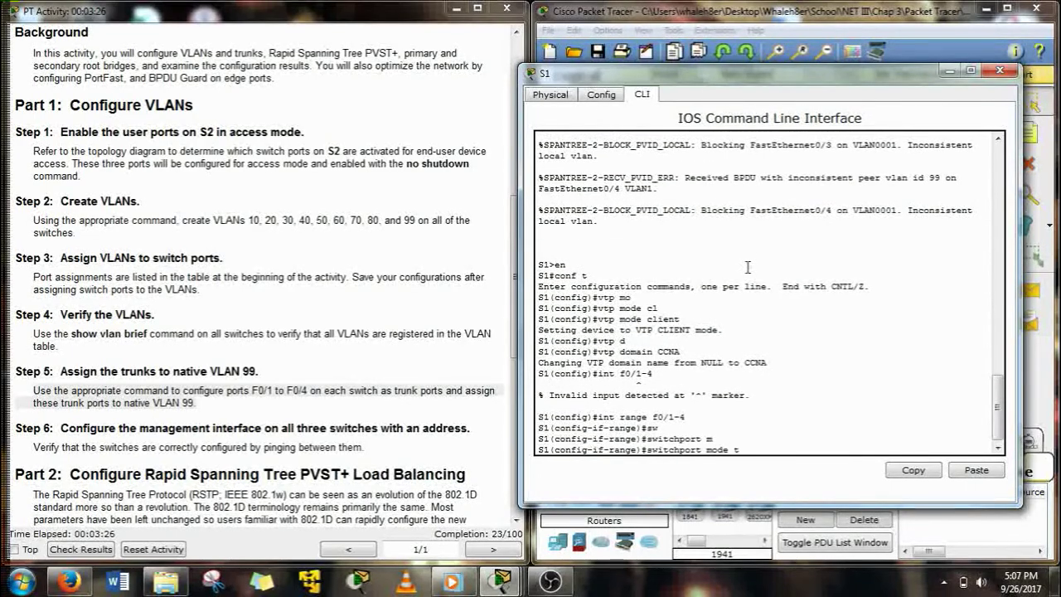
key(Tab)
key(Return)
Step: Set native VLAN 99 on S1's trunks, exit interface configuration, and close S1's window
text(s)
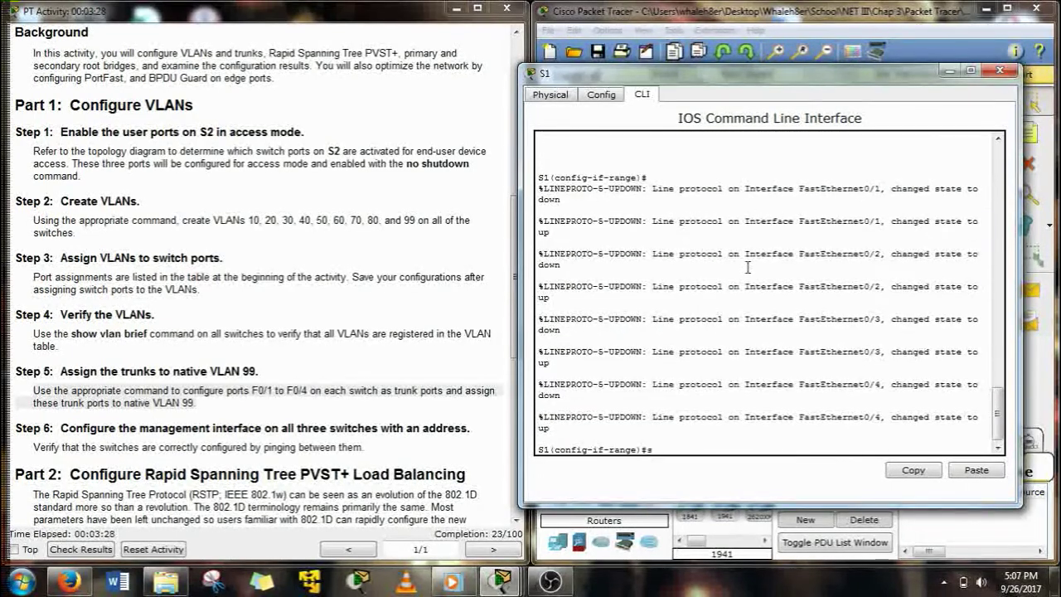
text(w)
key(Tab)
text(tr)
key(Tab)
text(n)
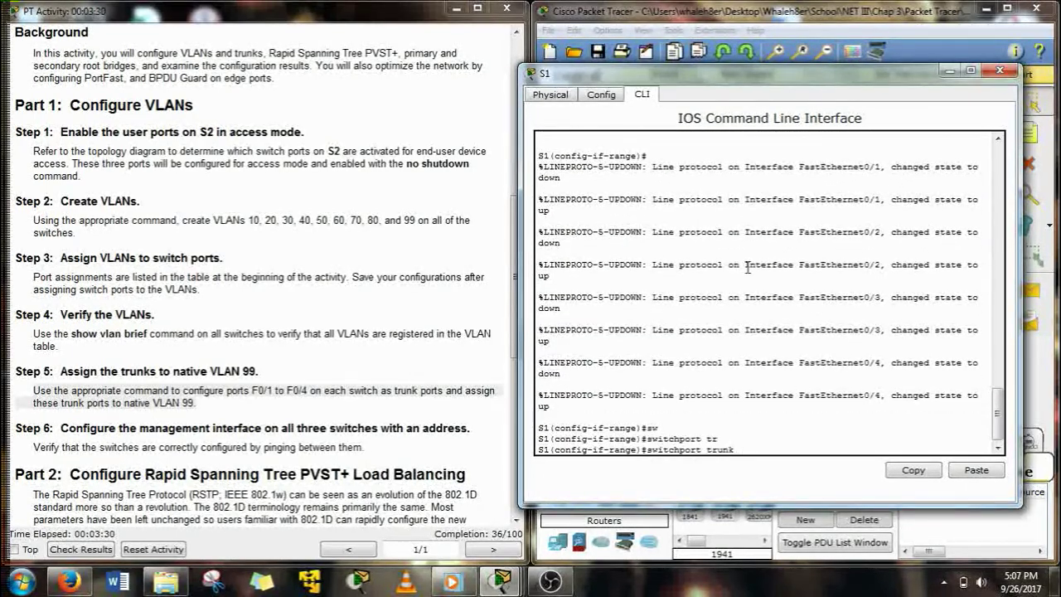
key(Tab)
text(v)
key(Tab)
text(99)
key(Return)
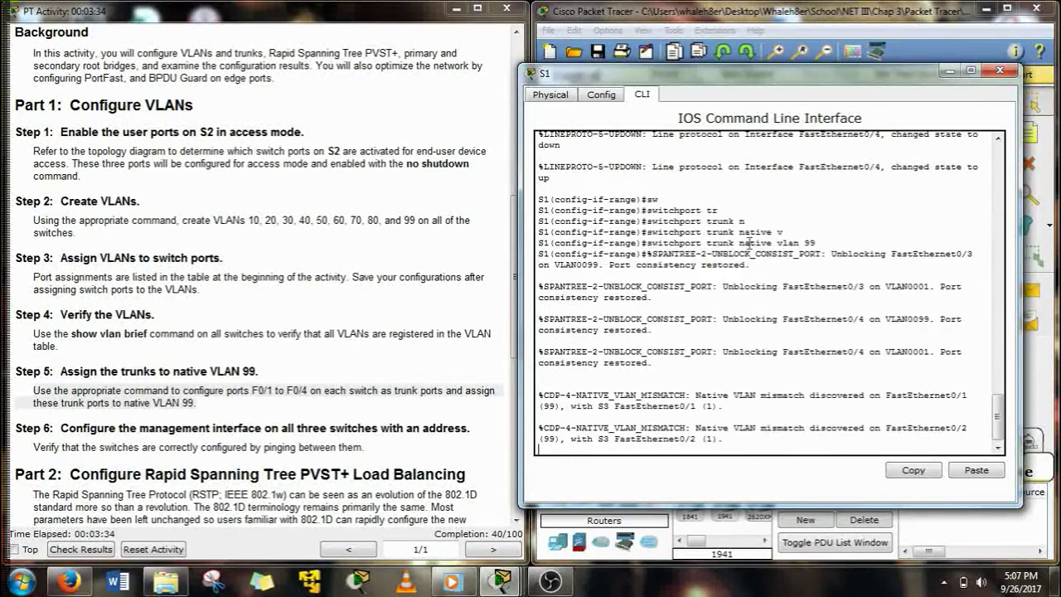
key(Return)
text(exit)
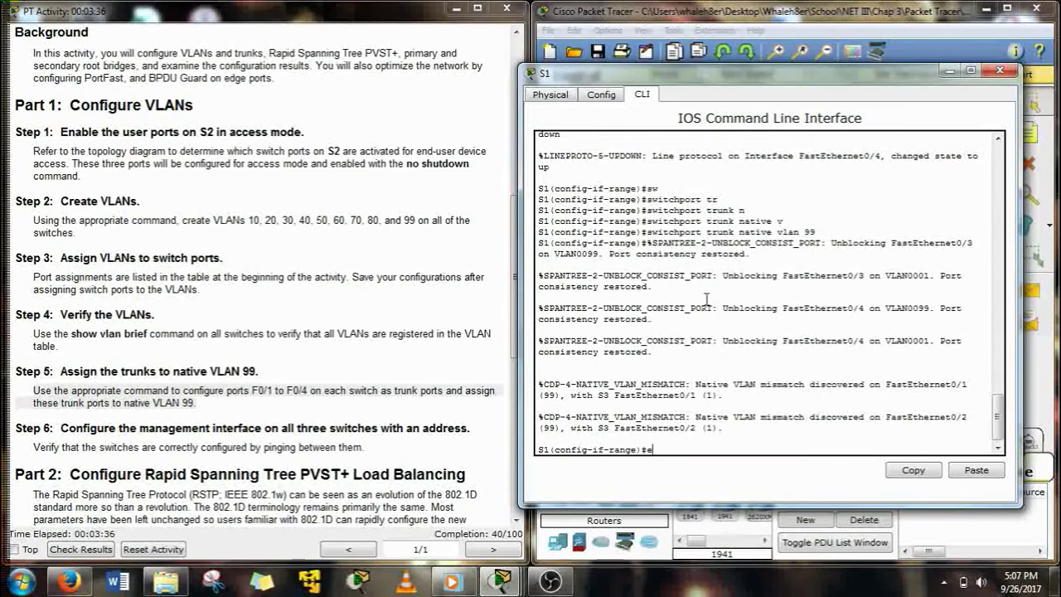
key(Return)
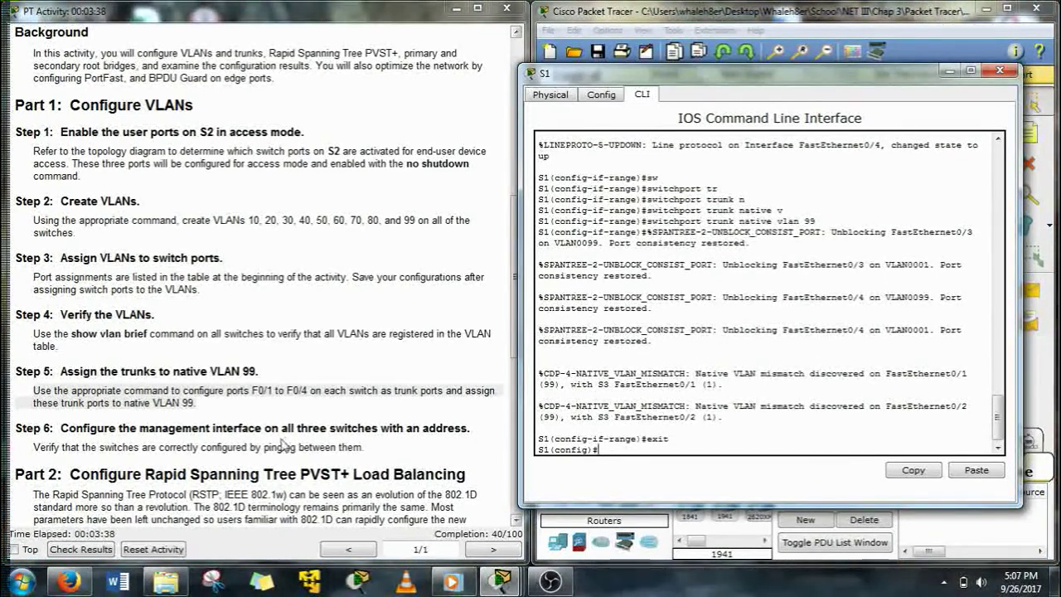
click(1000, 71)
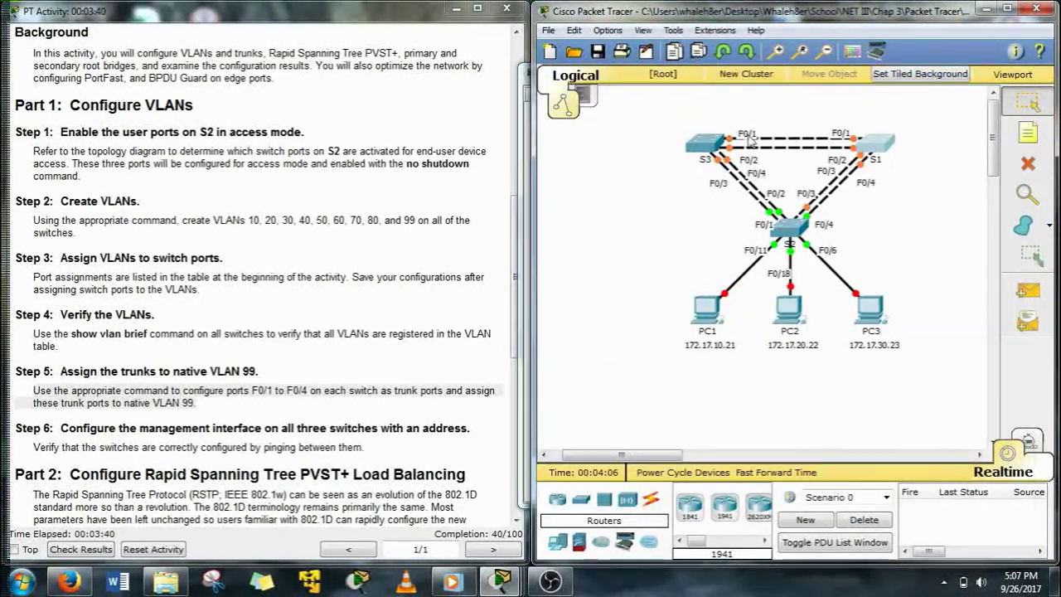
Step: Open S3's CLI and enter global configuration mode with en and conf t
click(706, 143)
drag(475, 107, 685, 79)
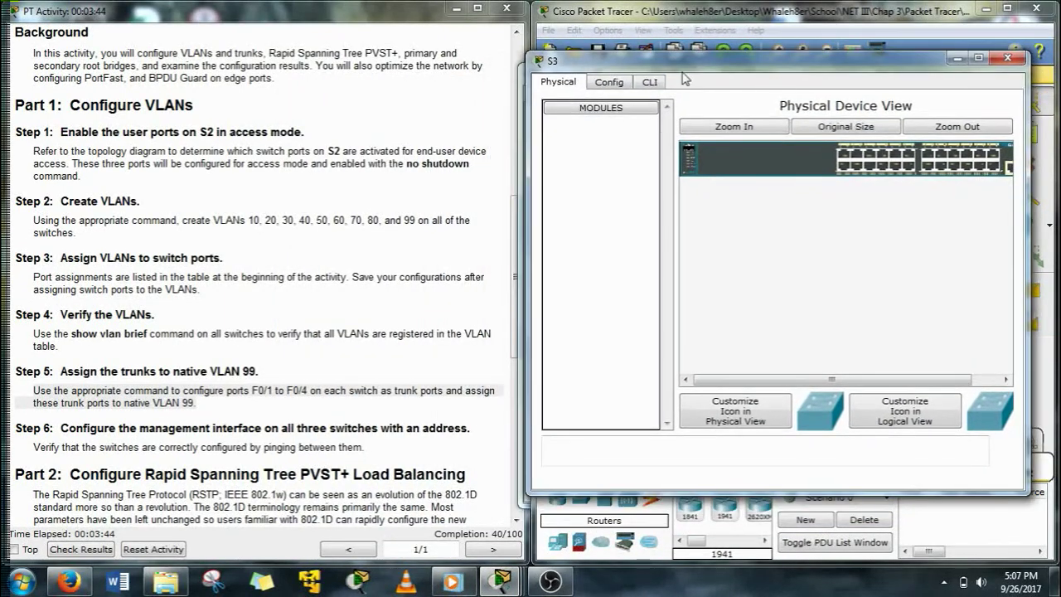
click(650, 81)
key(Return)
text(en)
key(Return)
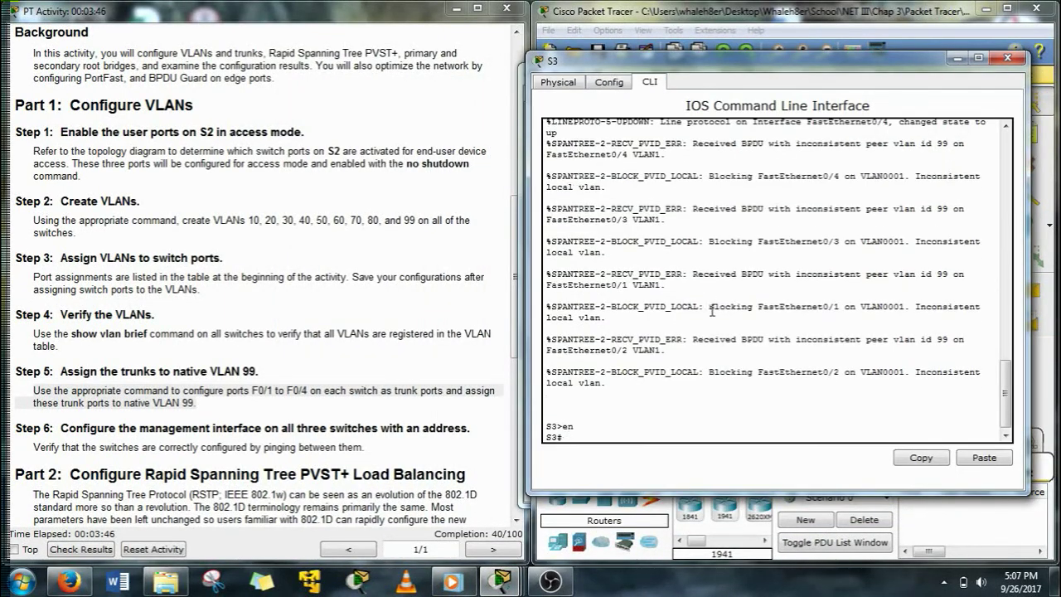
text(conf t)
key(Return)
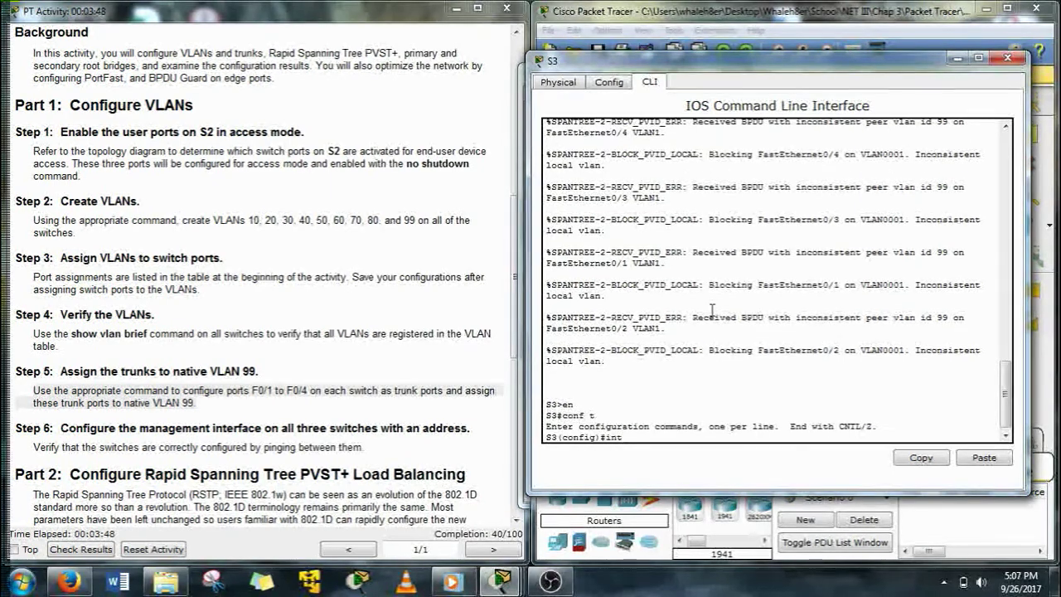
Step: Make S3 a VTP client in VTP domain CCNA
text(int)
key(BackSpace)
key(BackSpace)
key(BackSpace)
text(tp)
key(BackSpace)
key(BackSpace)
text(vtp m)
key(Tab)
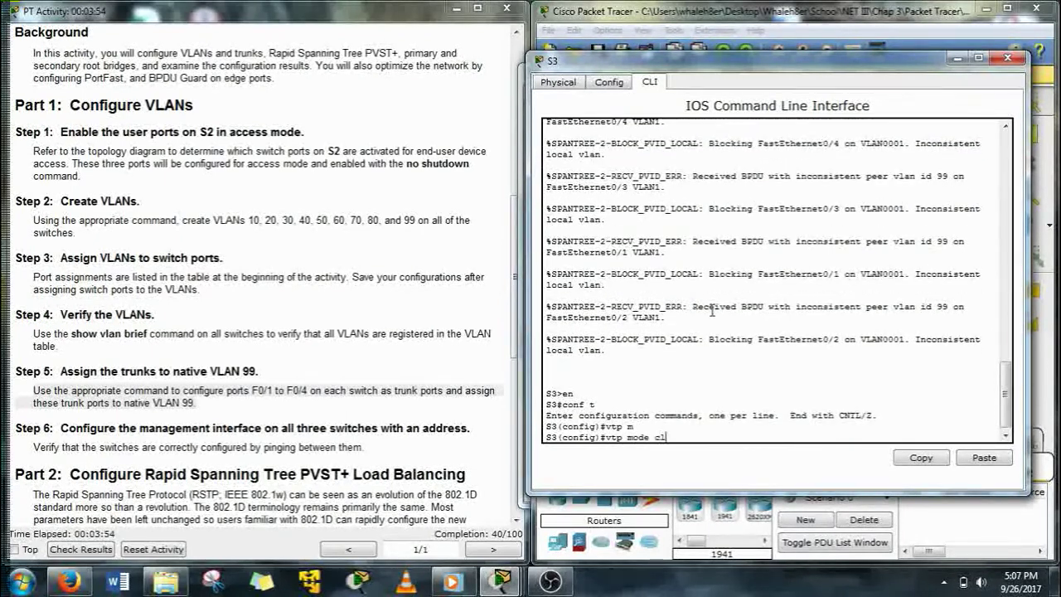
text(cl)
key(Tab)
key(Return)
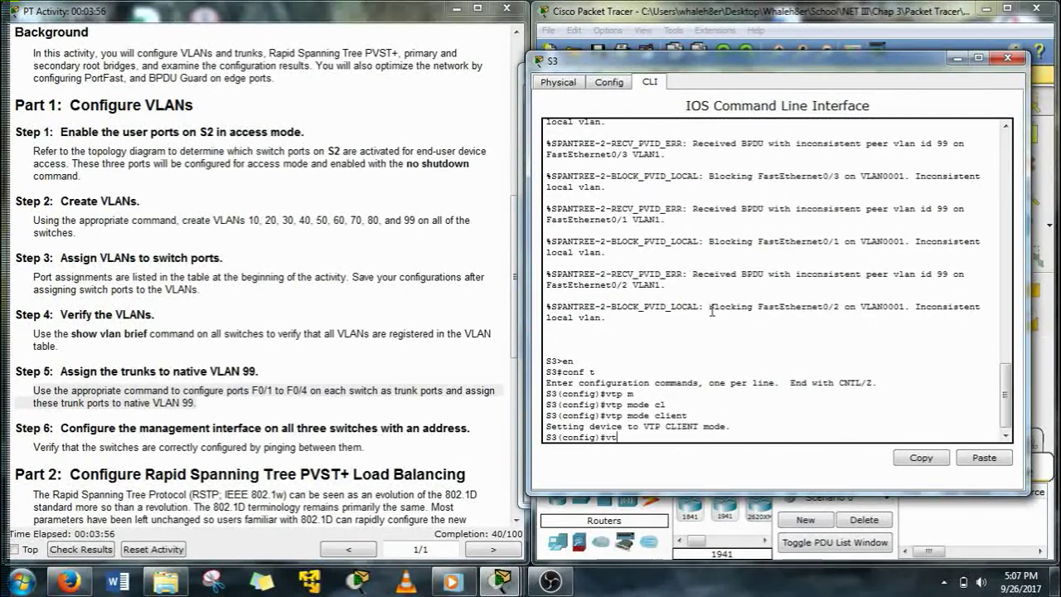
text(vtp do)
key(Tab)
text(CC)
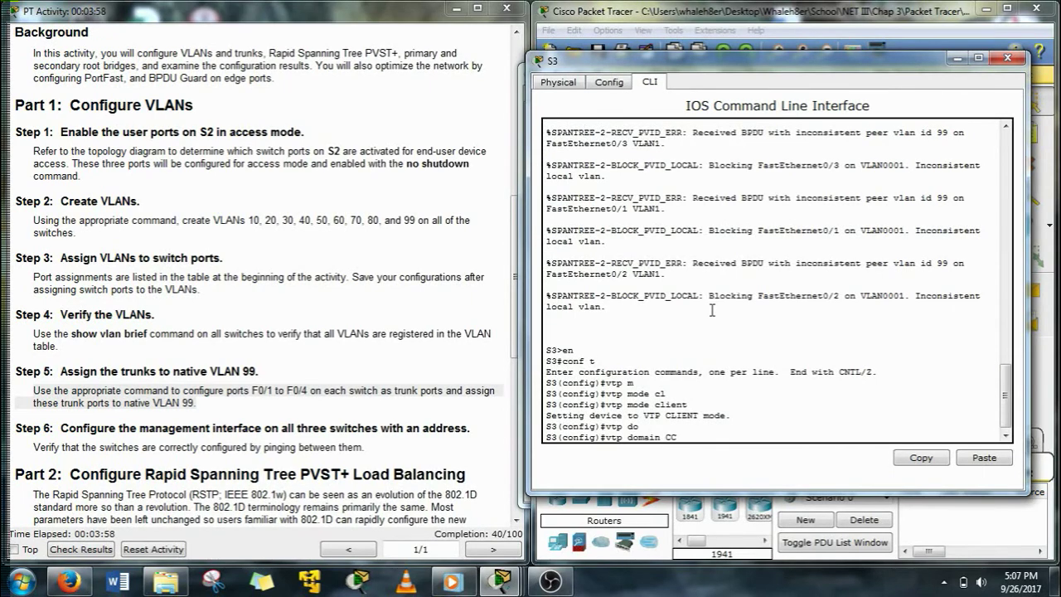
text(NA)
key(Return)
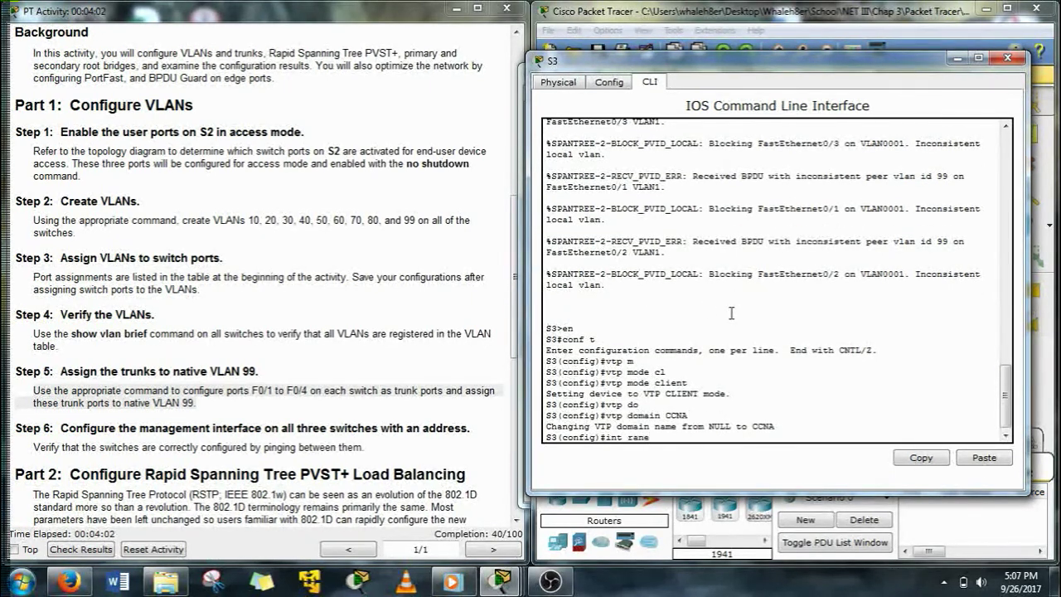
Step: Select interface range F0/1-4 on S3 and set the ports to trunk mode
text(int range f0/1-4)
key(Return)
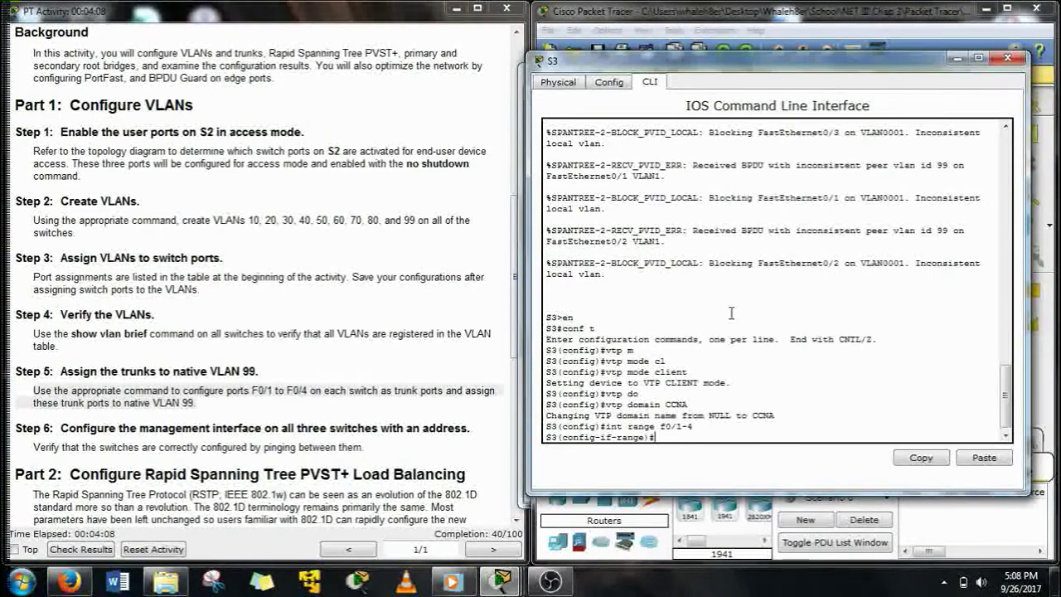
text(sw)
key(Tab)
text(m)
key(Tab)
text(tr)
key(Return)
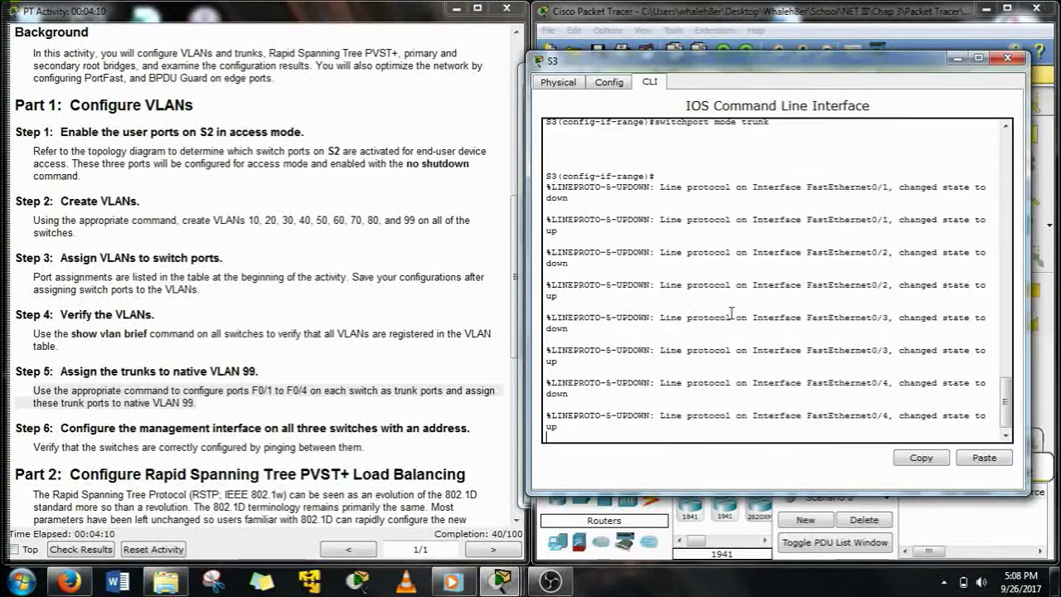
Step: Set native VLAN 99 on S3's trunks, exit interface configuration, and close S3's window
text(sw)
key(Tab)
text(tr)
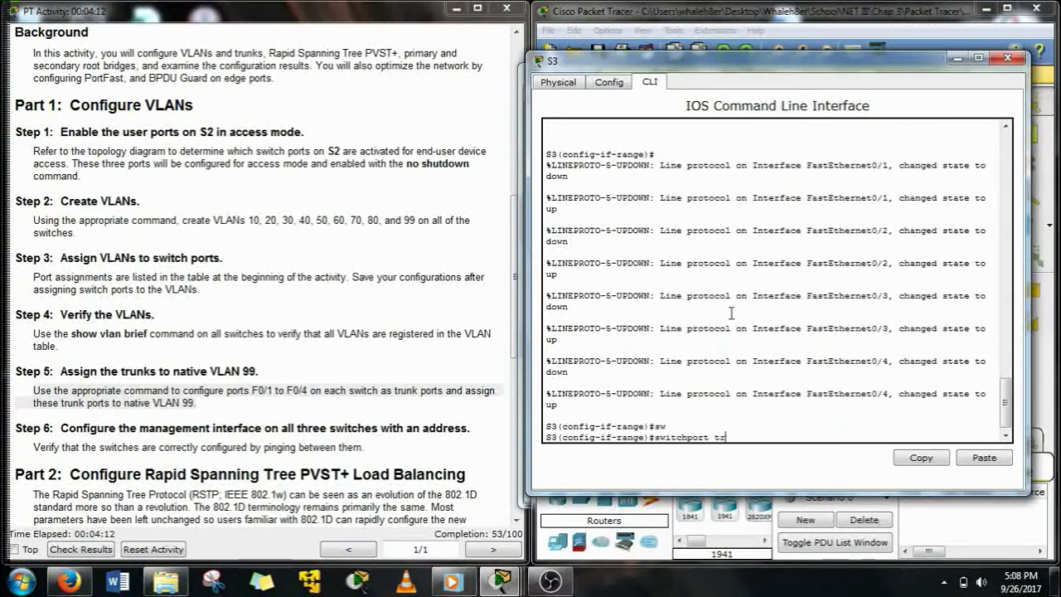
key(Tab)
text(n)
key(Tab)
text(v)
key(Tab)
text(9)
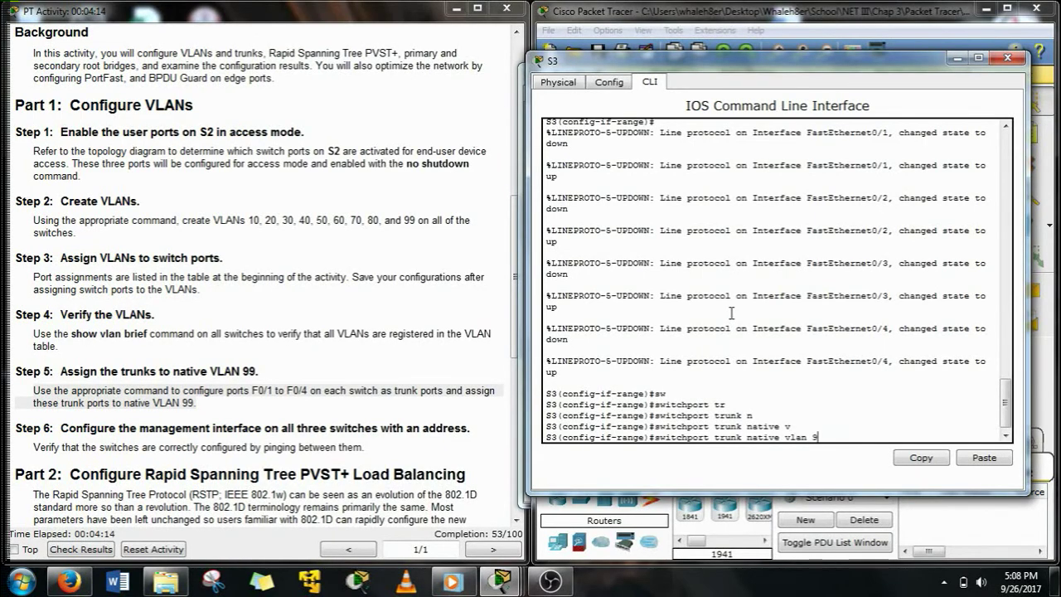
text(9)
key(Return)
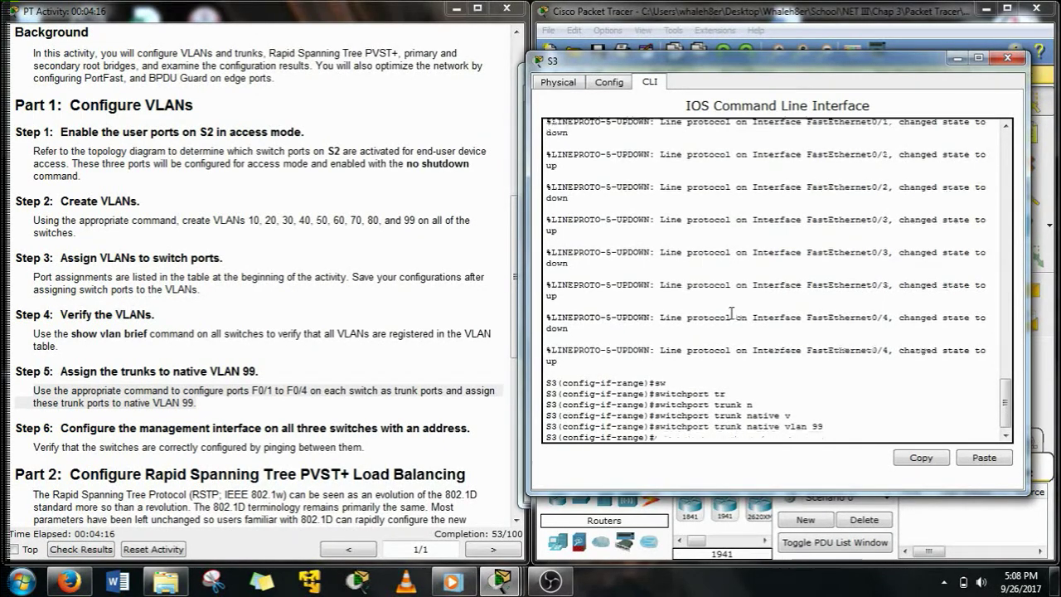
text(exit)
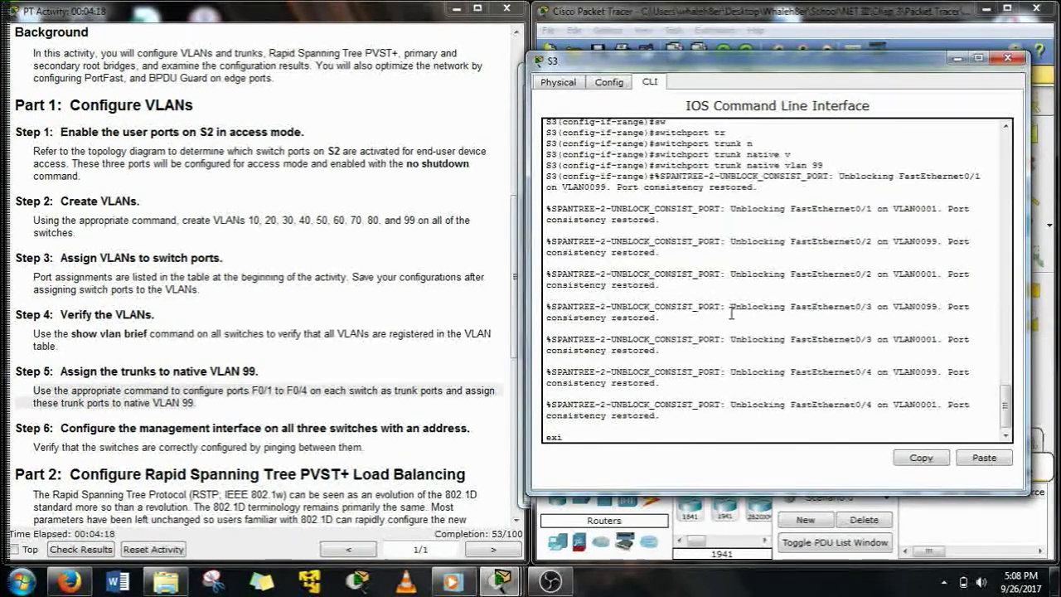
key(Return)
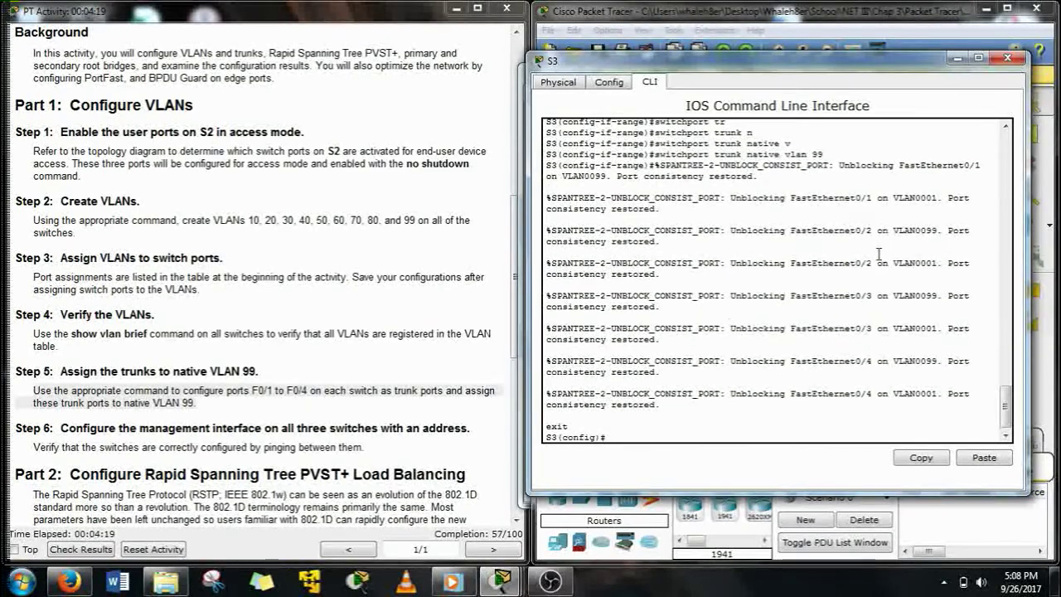
click(958, 58)
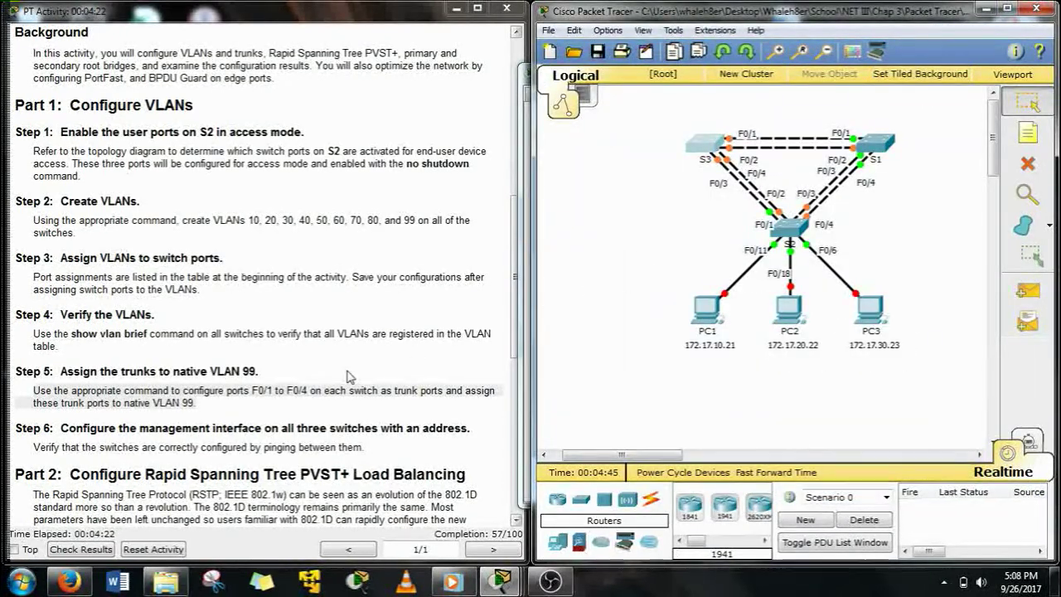
Step: Scroll the activity instructions to Part 2 and fast-forward simulation time so links converge
click(355, 452)
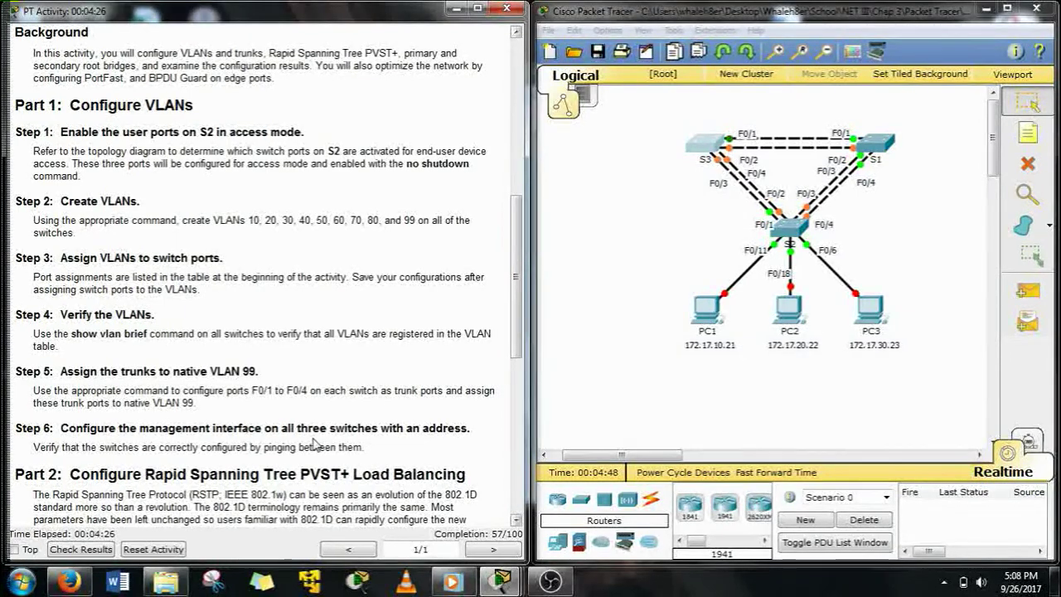
scroll(315, 443, down, 2)
scroll(315, 444, down, 1)
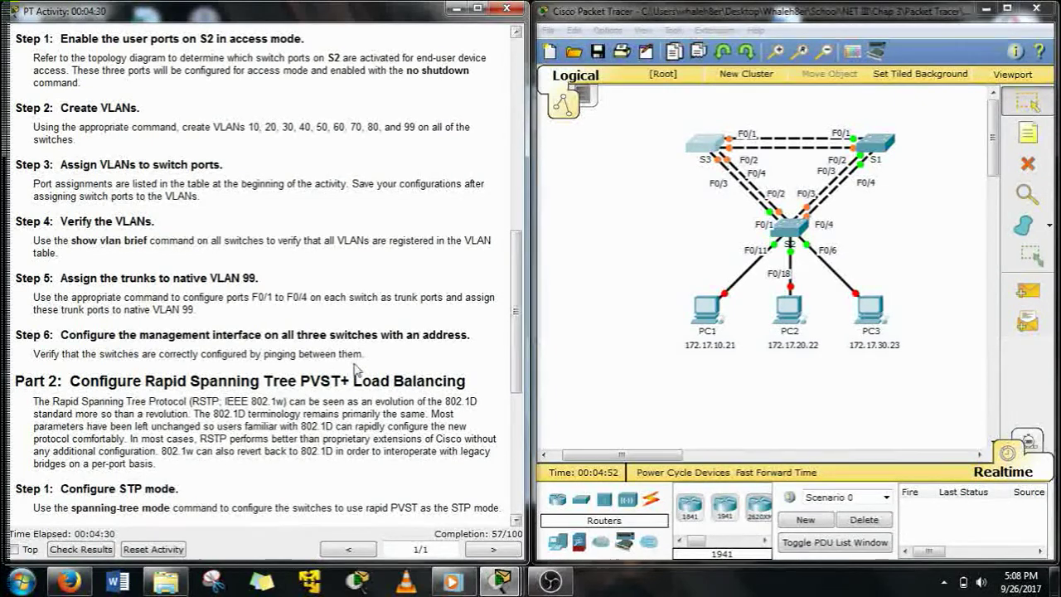
click(743, 473)
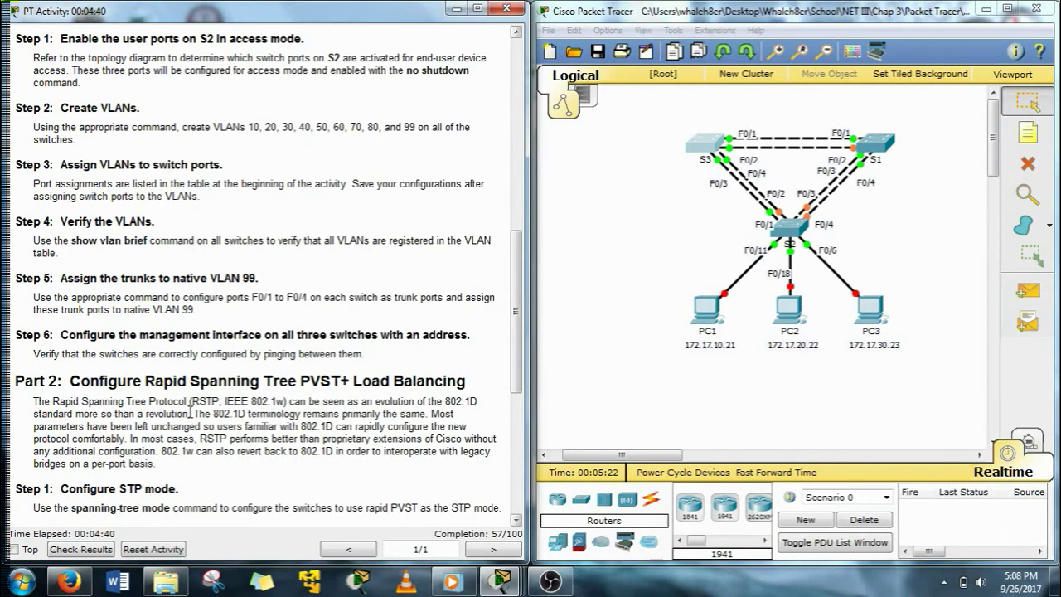
scroll(190, 412, down, 1)
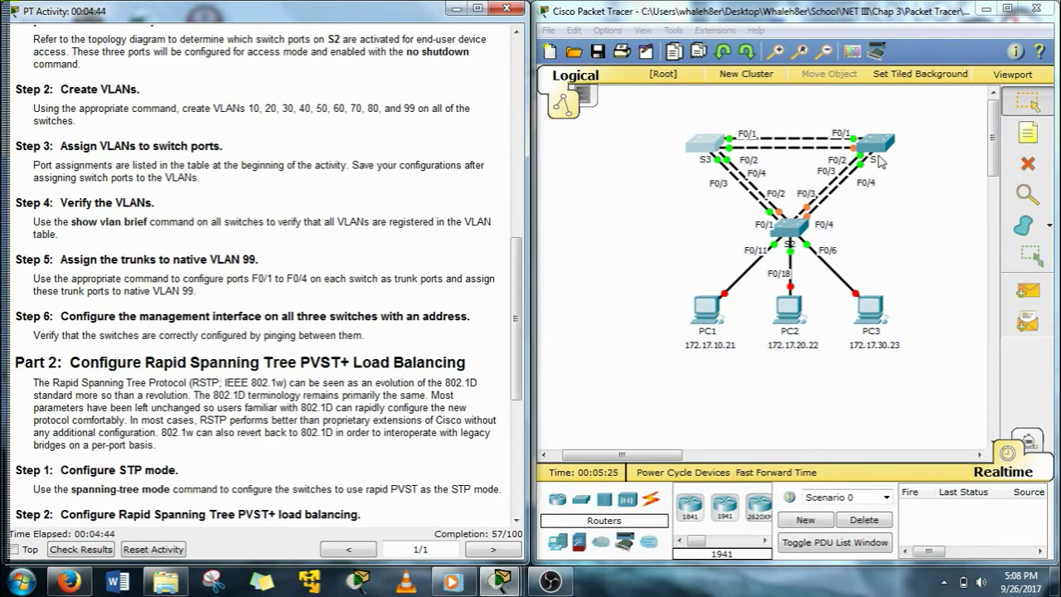
Step: Open S2's CLI and exit the interface range configuration
click(795, 223)
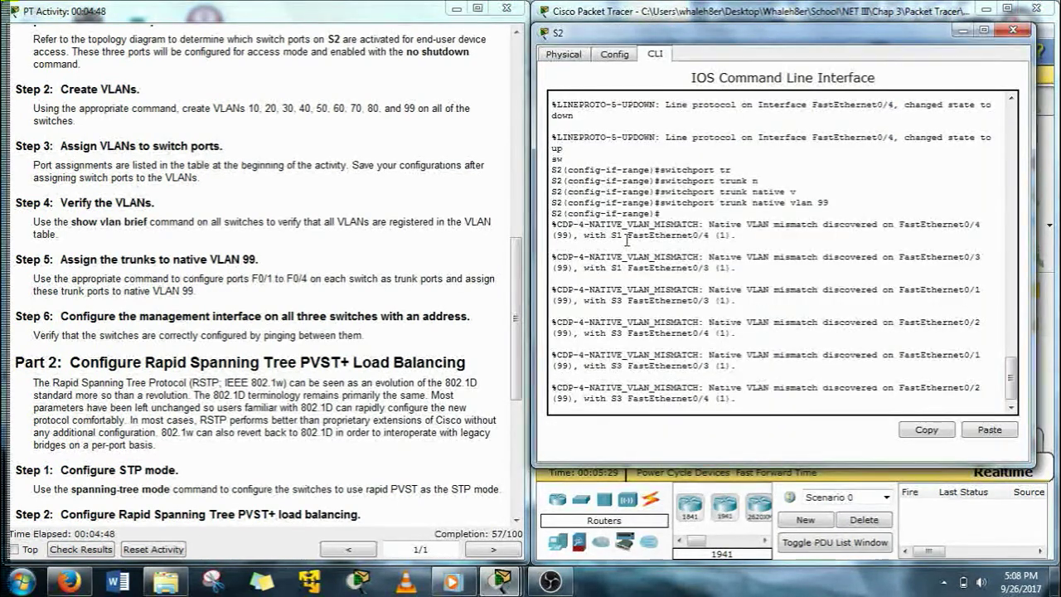
right_click(628, 246)
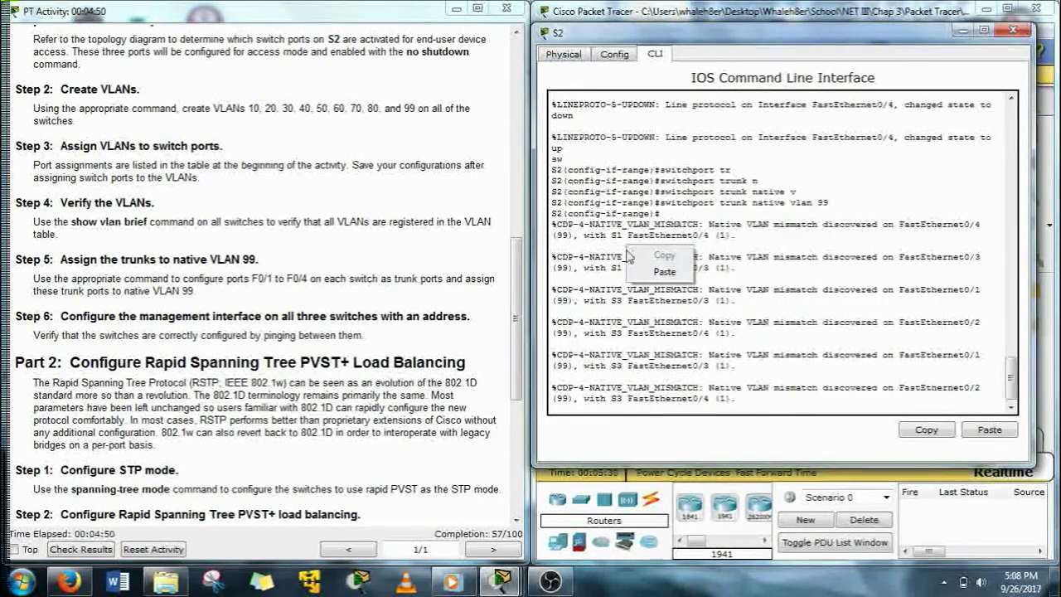
click(601, 267)
key(Return)
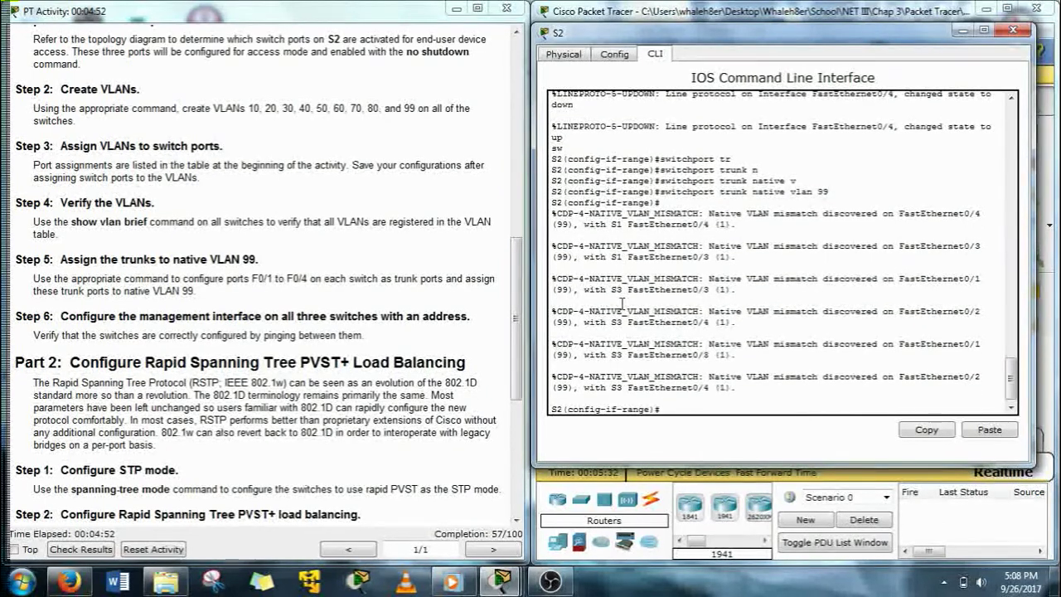
text(exit)
key(Return)
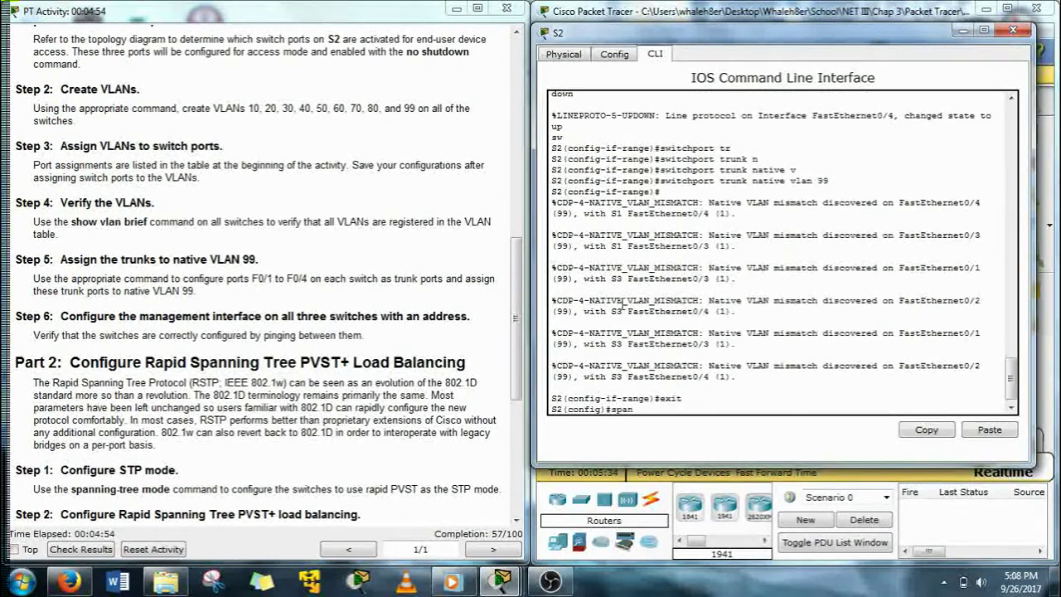
Step: Set S2's spanning-tree mode to rapid-pvst
text(span)
key(Tab)
text(m)
key(Tab)
text(r)
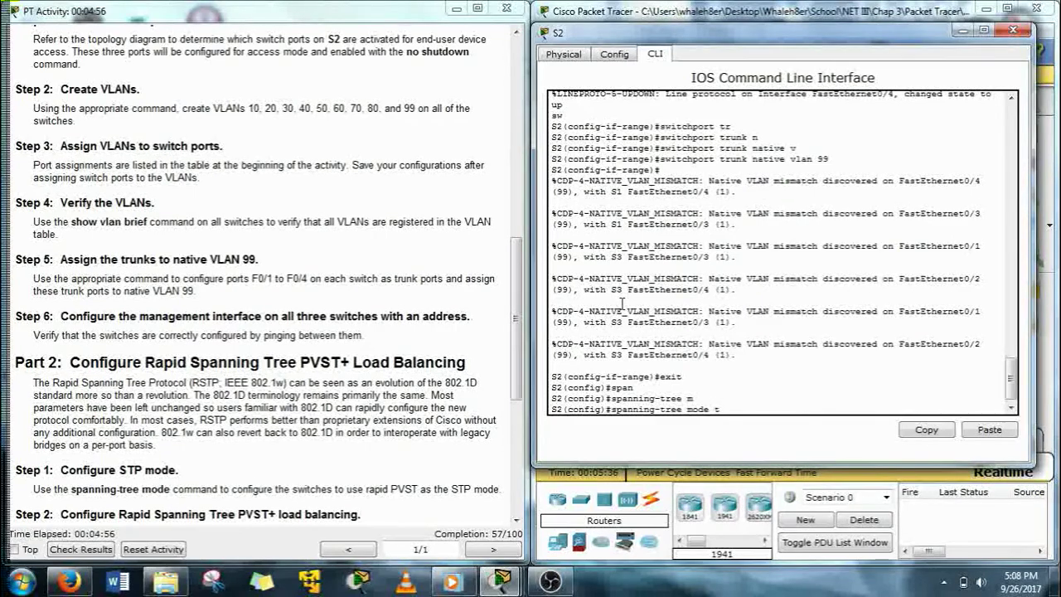
key(Tab)
key(Return)
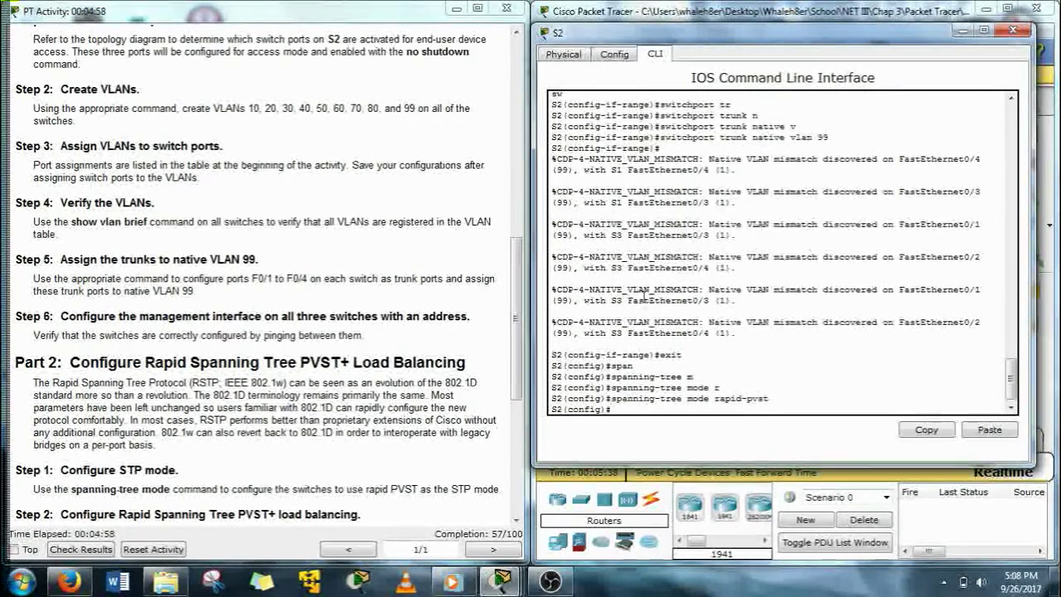
Step: Select and copy the 'spanning-tree mode rapid-pvst' command text
double_click(750, 398)
click(772, 398)
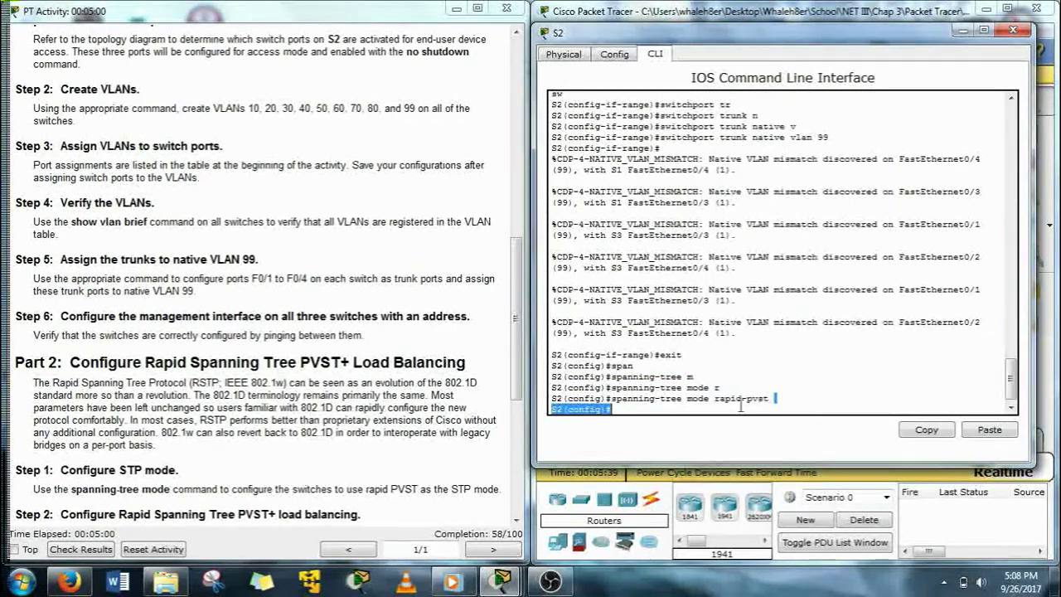
drag(772, 398, 612, 399)
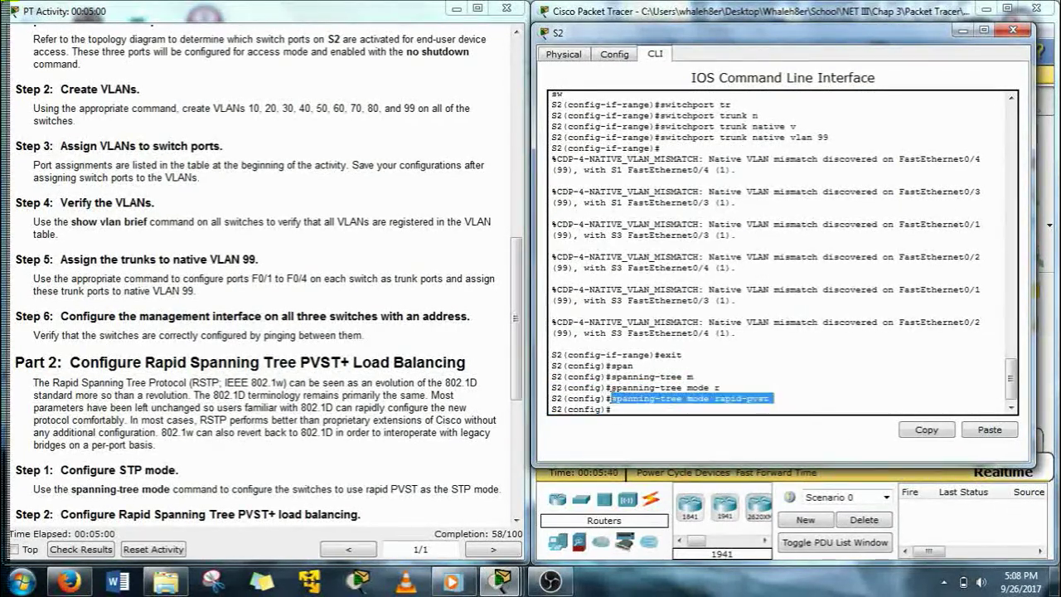
click(930, 442)
Step: Paste and apply 'spanning-tree mode rapid-pvst' on S1, then hide its window
click(960, 29)
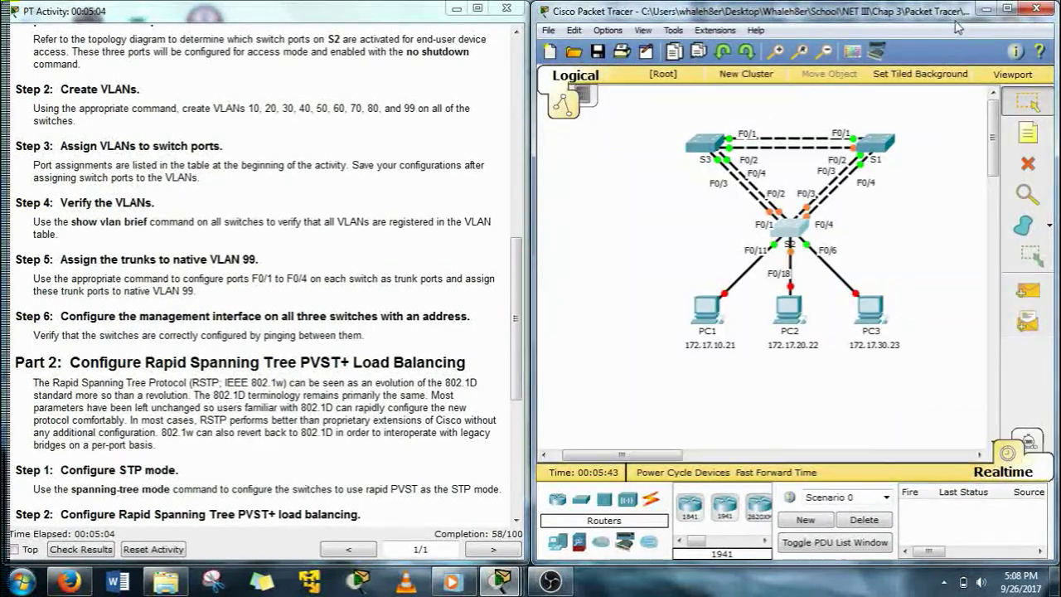
click(893, 135)
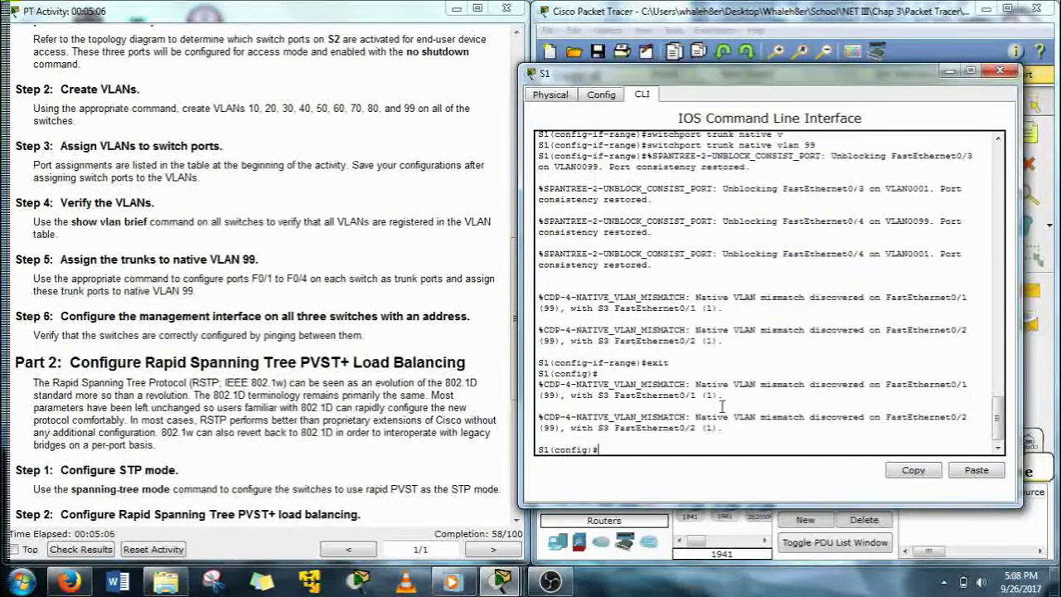
click(977, 471)
key(Return)
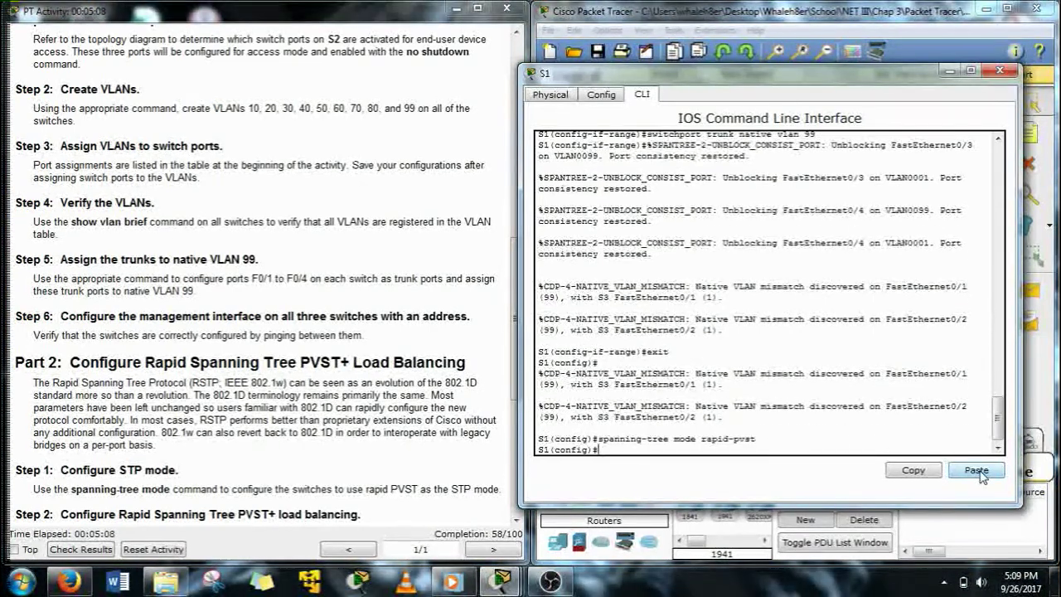
click(951, 70)
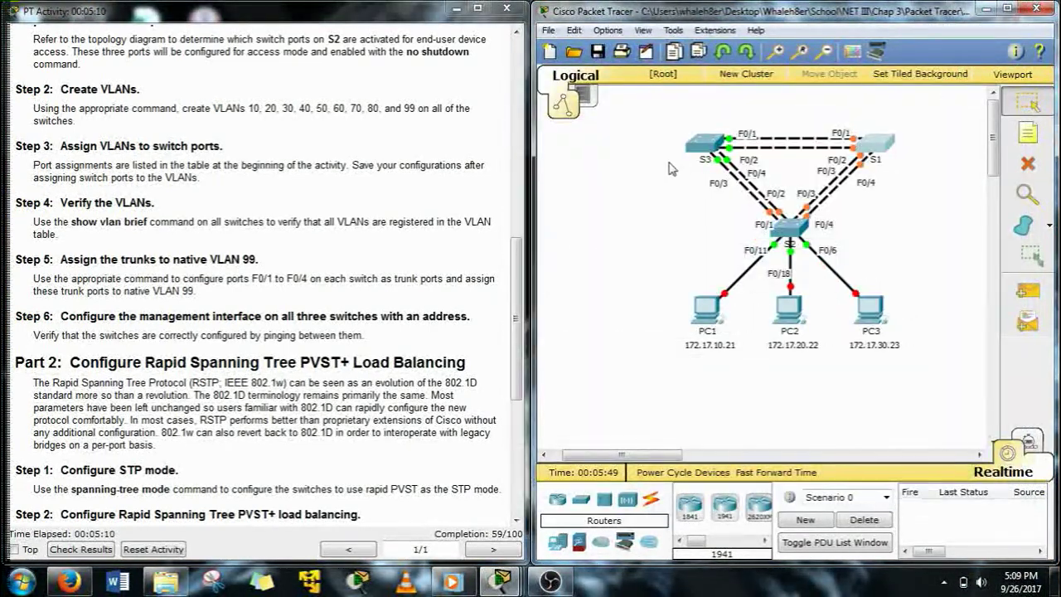
Step: Paste and apply 'spanning-tree mode rapid-pvst' on S3, returning to the topology
click(706, 141)
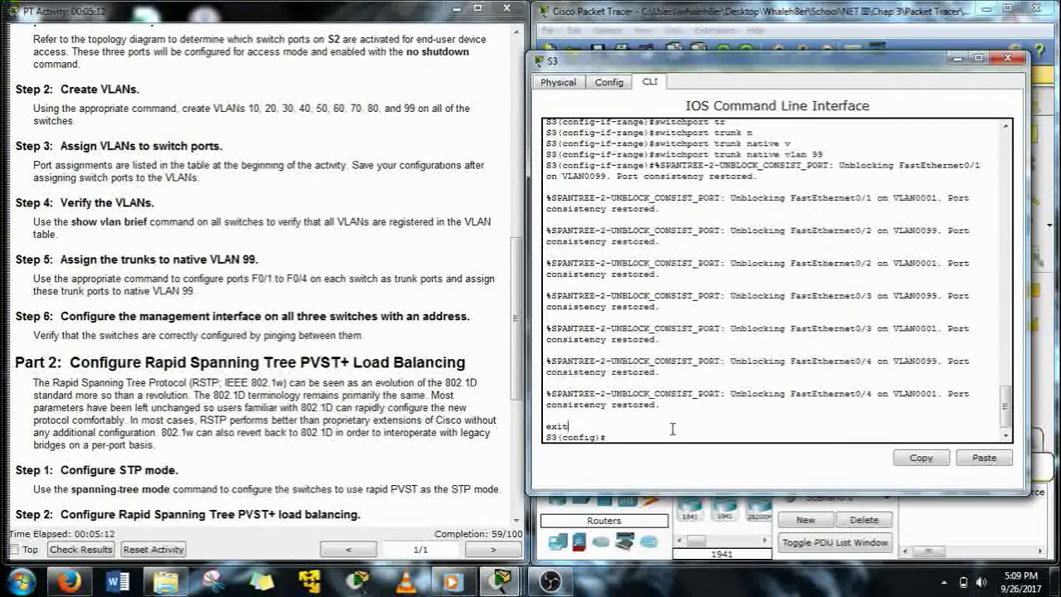
click(980, 461)
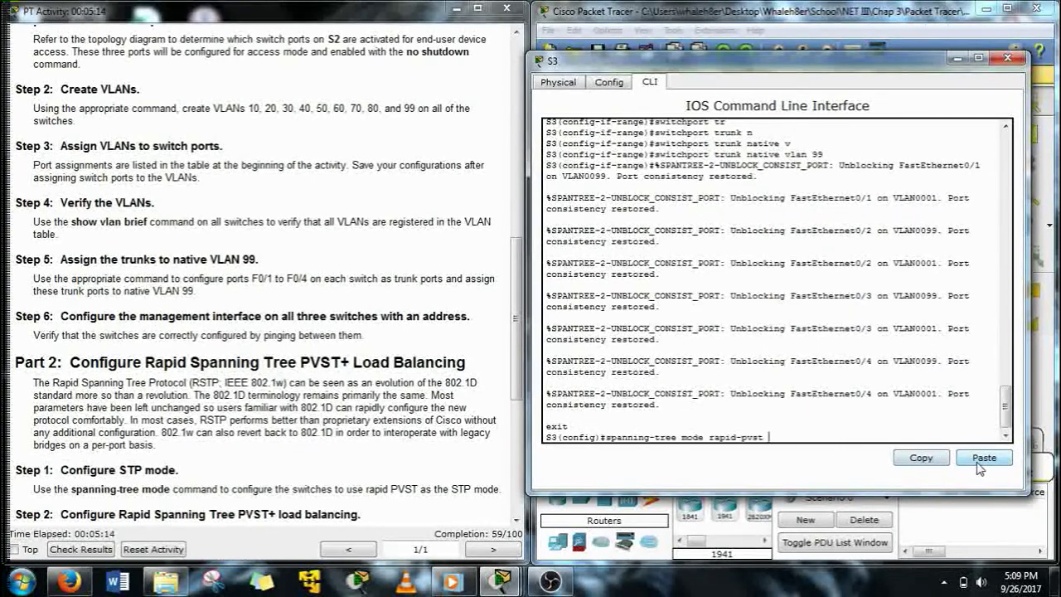
key(Return)
click(956, 58)
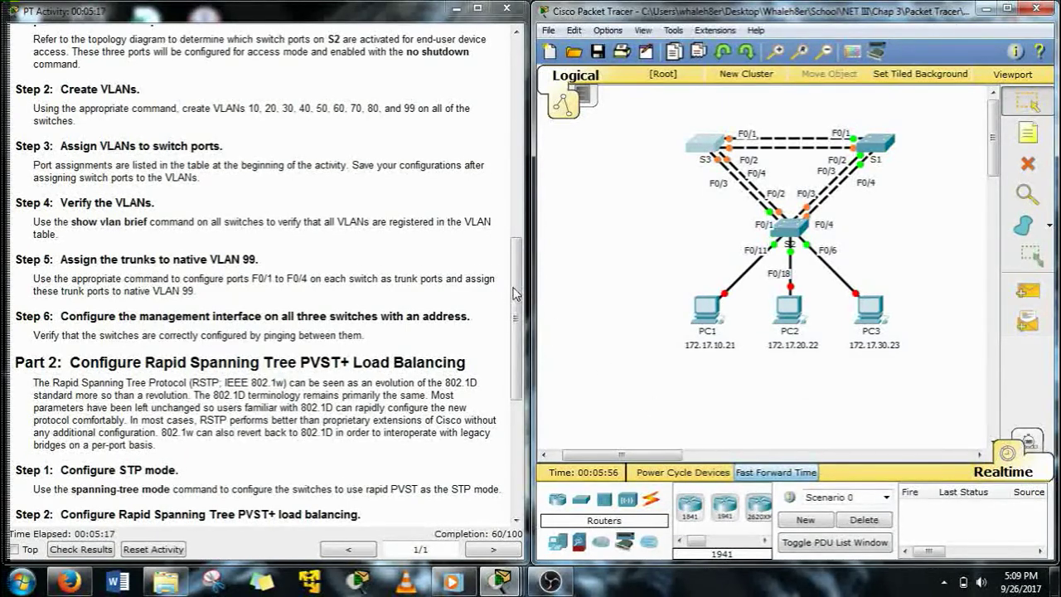
drag(514, 294, 517, 348)
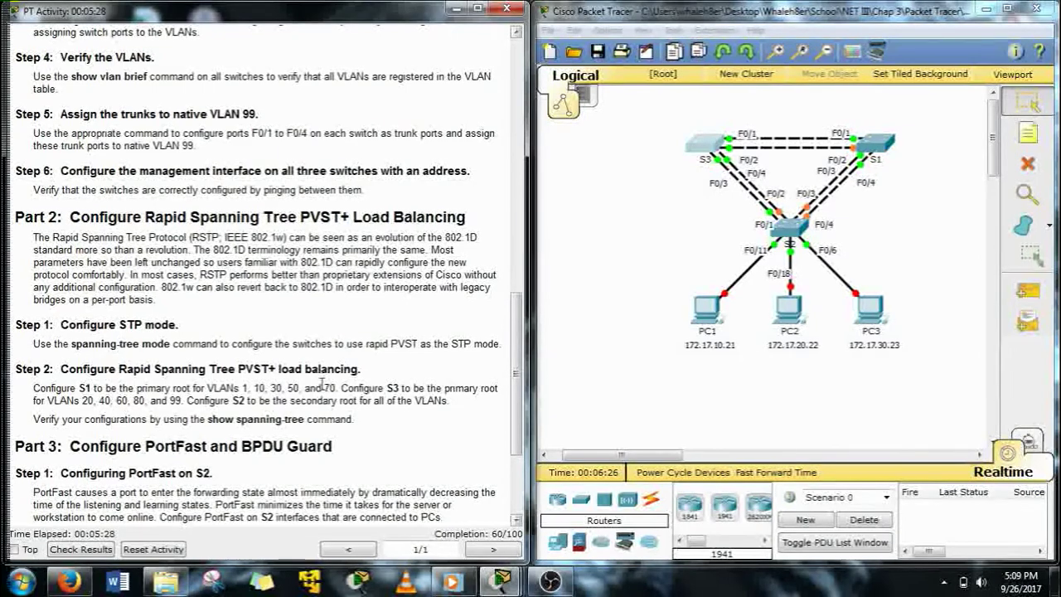
Step: On S1, enter 'spanning-tree vlan 1,10,30,50,70 root primary'
click(875, 147)
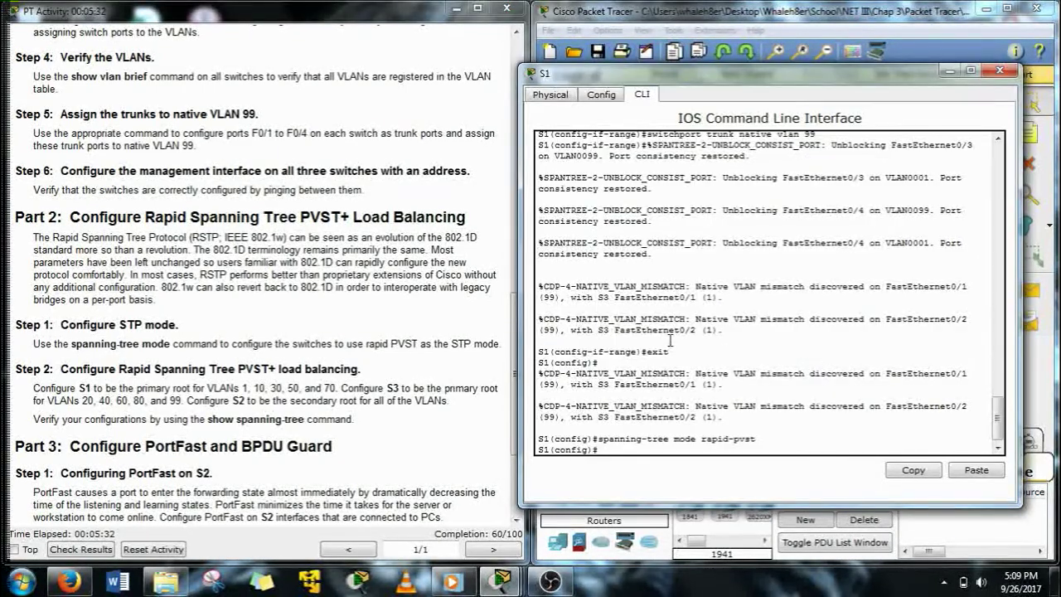
key(Return)
text(span)
key(Tab)
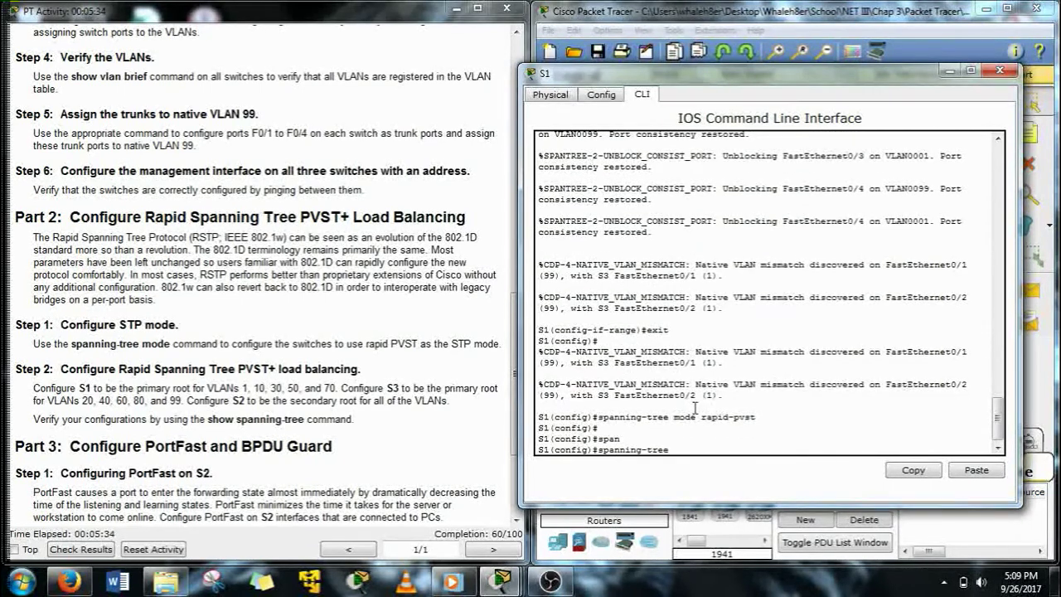
text(v)
key(Tab)
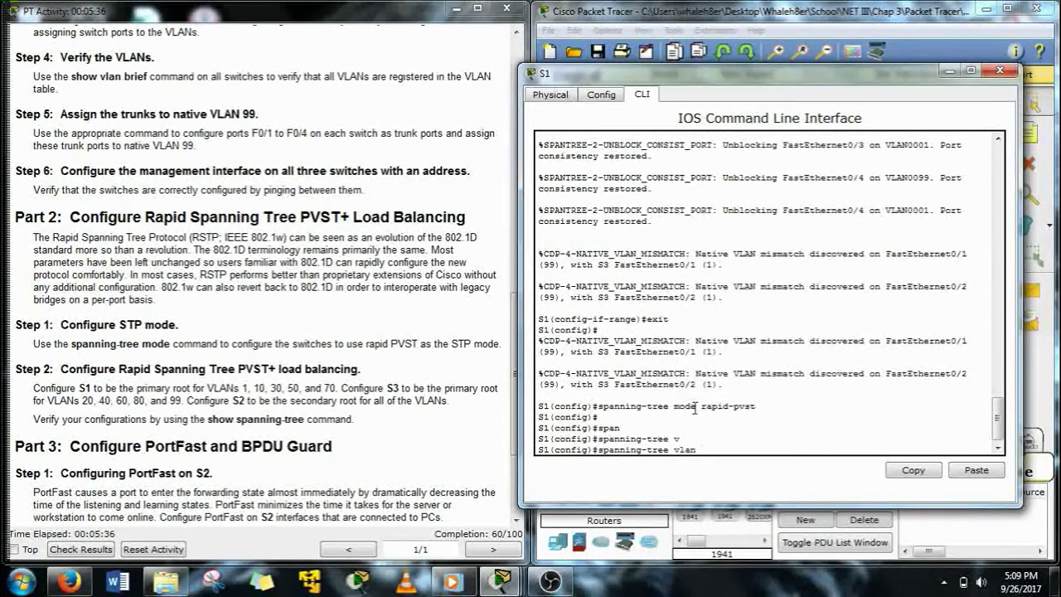
text(1,10,30)
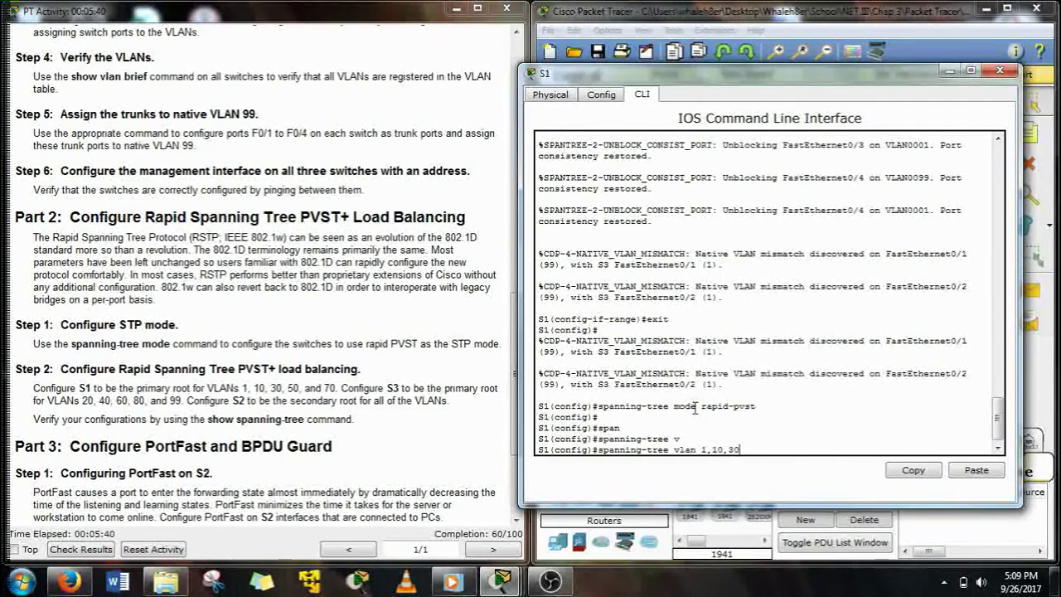
text(,50,70 r)
key(Tab)
text(p)
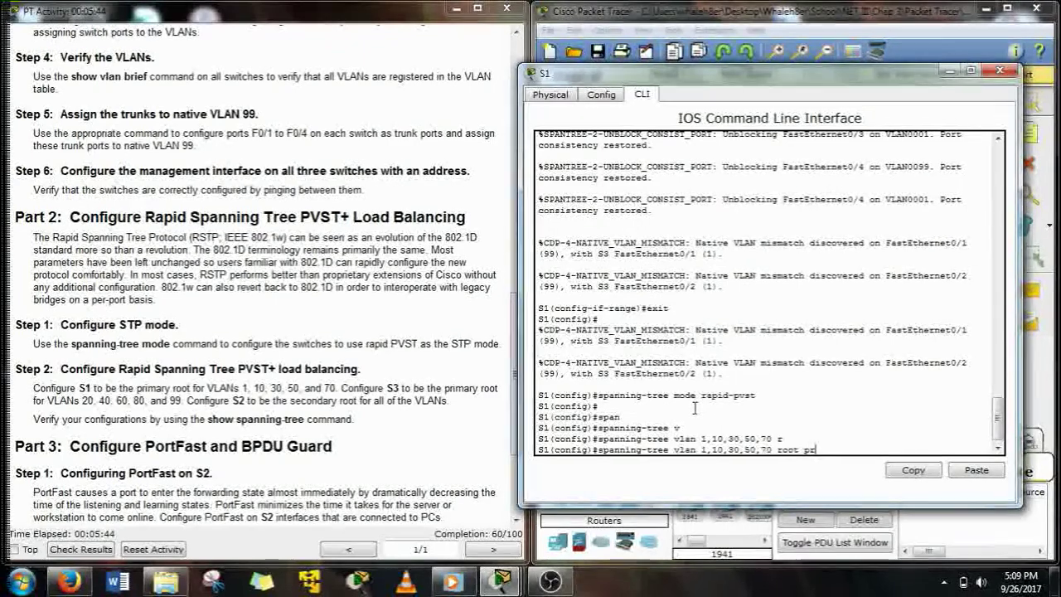
text(r)
key(Tab)
key(Return)
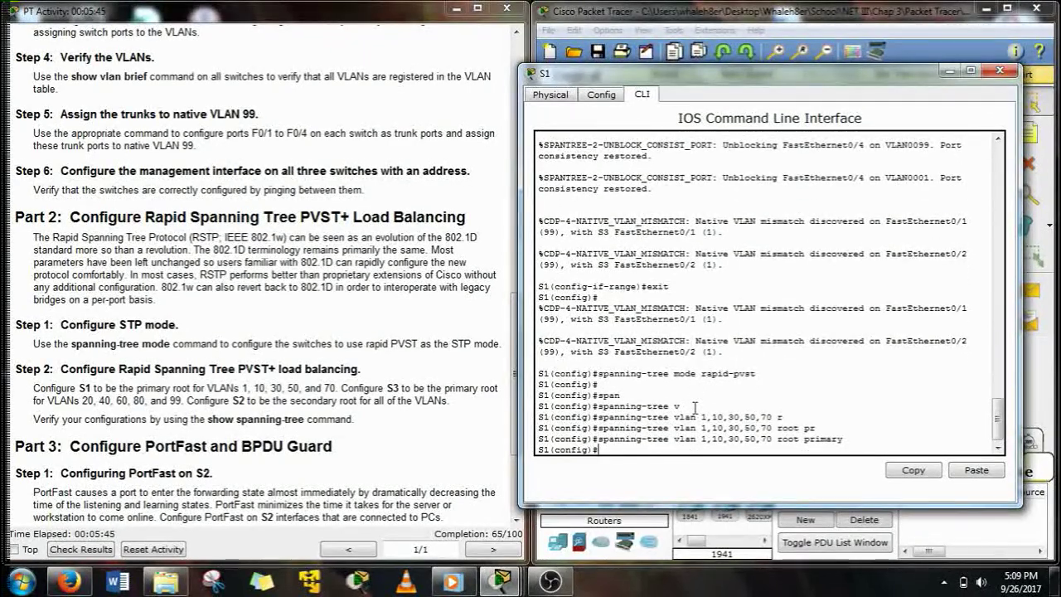
Step: Put S1's console away and bring up switch S3's command line
click(951, 70)
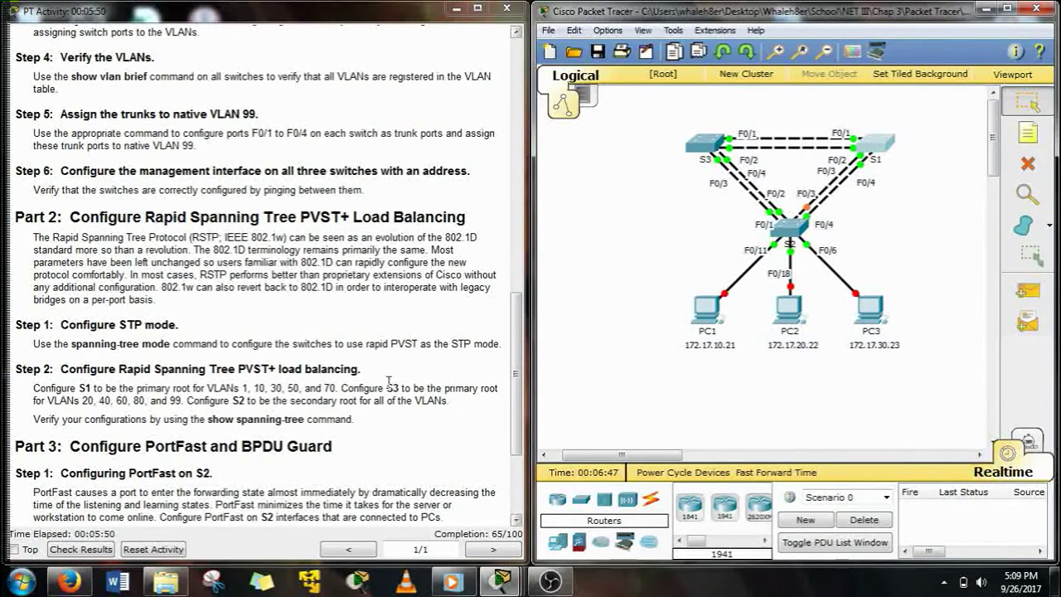
drag(386, 387, 396, 387)
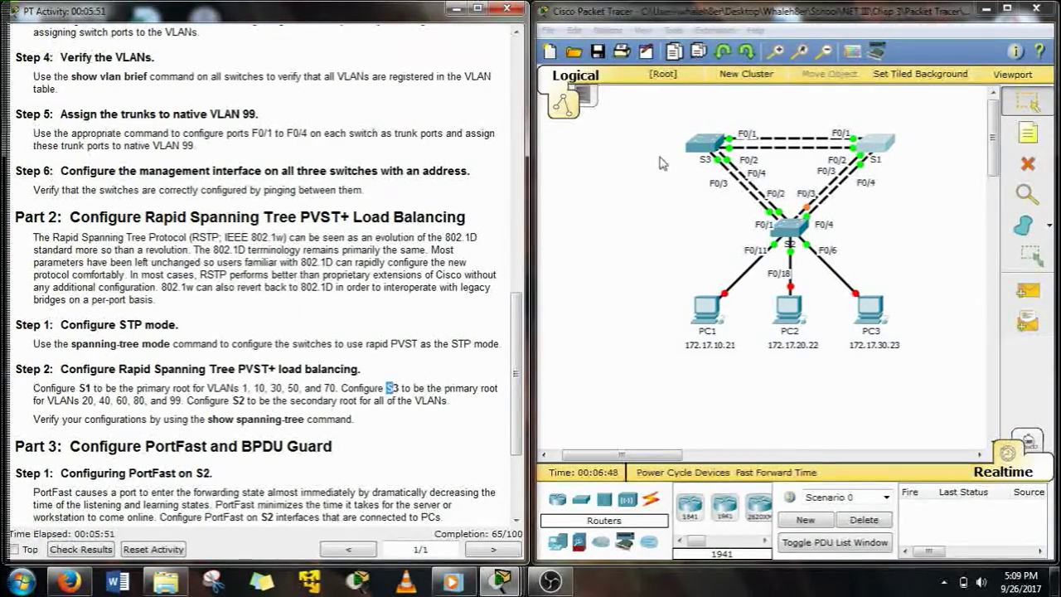
click(706, 142)
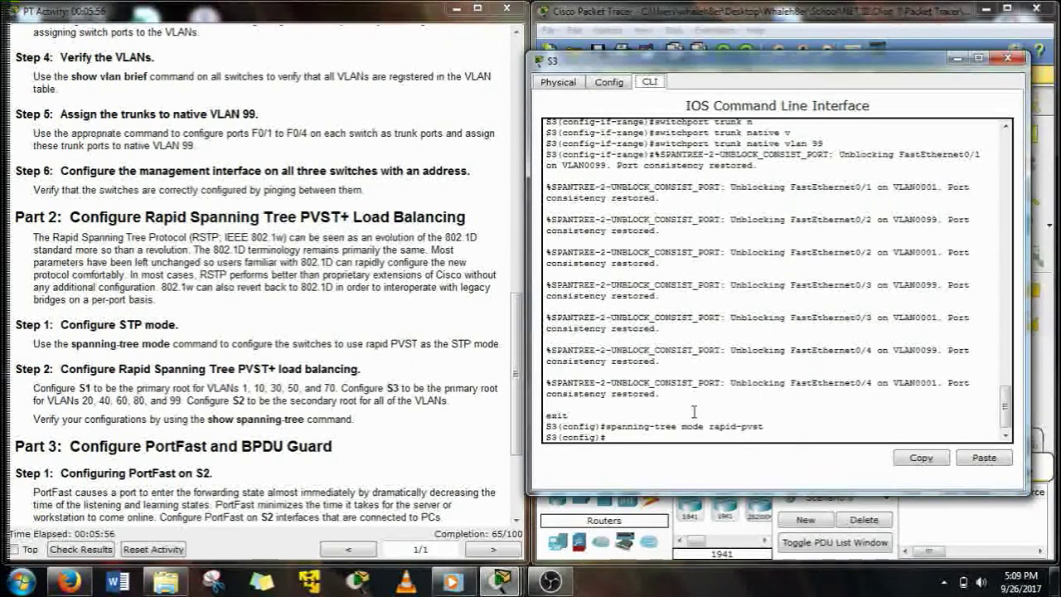
drag(695, 413, 690, 409)
Step: On S3, enter 'spanning-tree vlan 20,40,60,80,99 root primary' in global config
text(sp)
key(Tab)
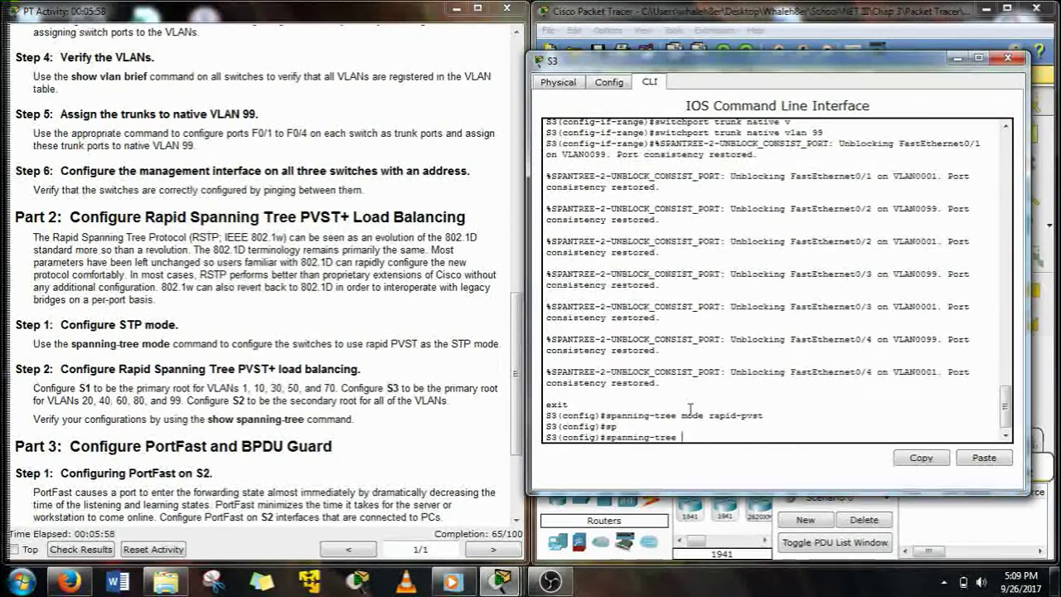
text(v)
key(Tab)
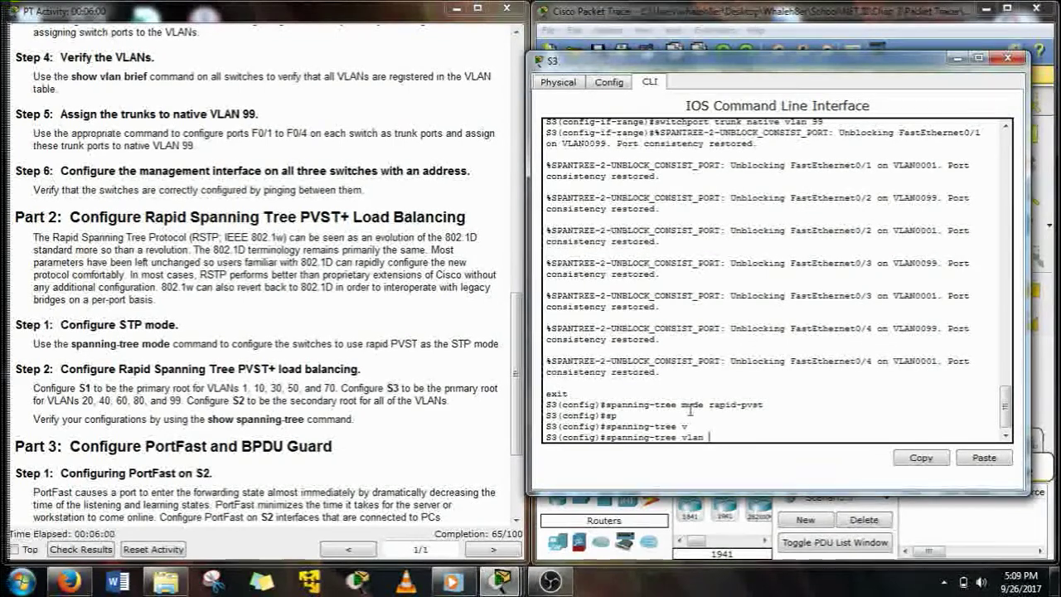
text(20,40,60,)
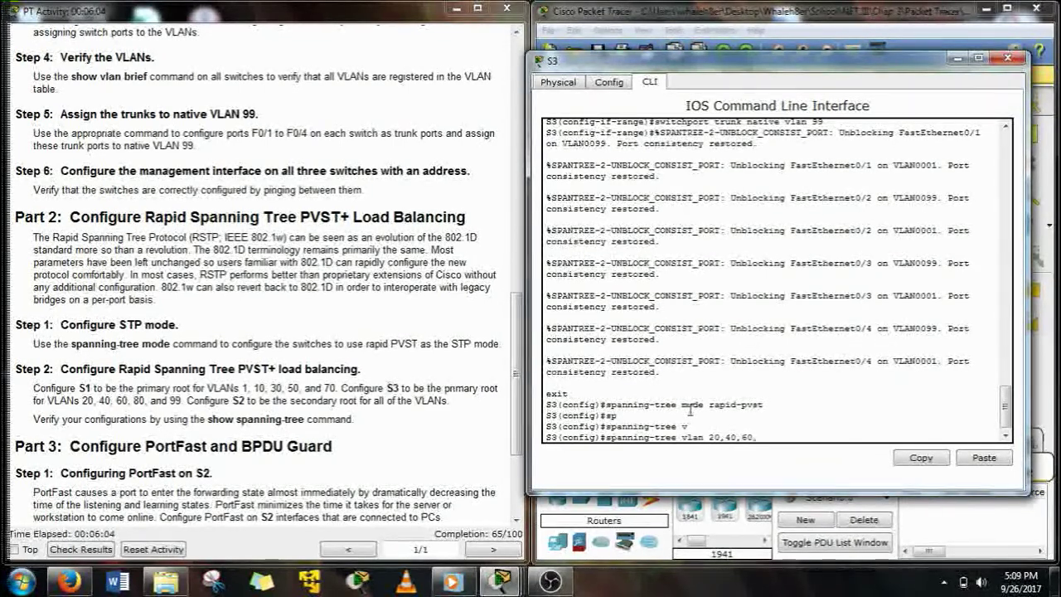
text(80,99 ro)
key(Tab)
text(pr)
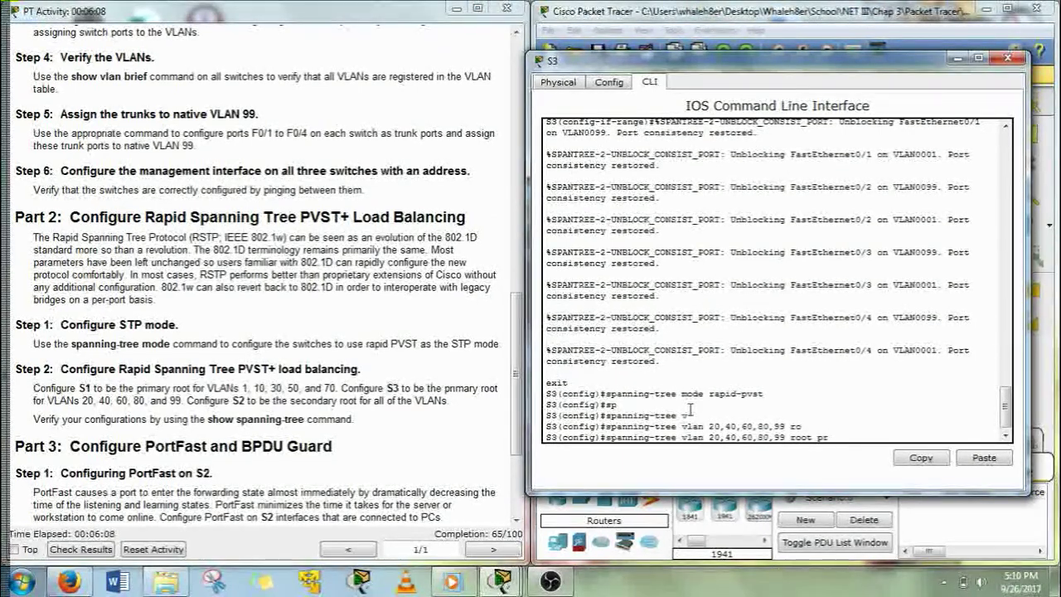
key(Tab)
key(Return)
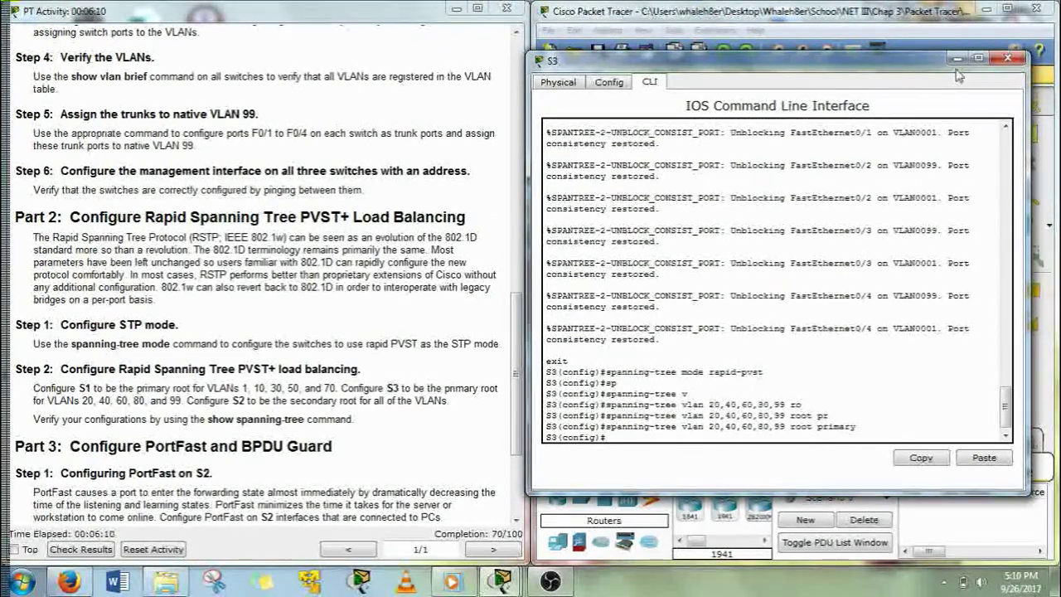
click(955, 59)
Step: On S2, enter 'spanning-tree vlan 1,10,20,30,40,50,60,70,80,99 root secondary'
click(791, 227)
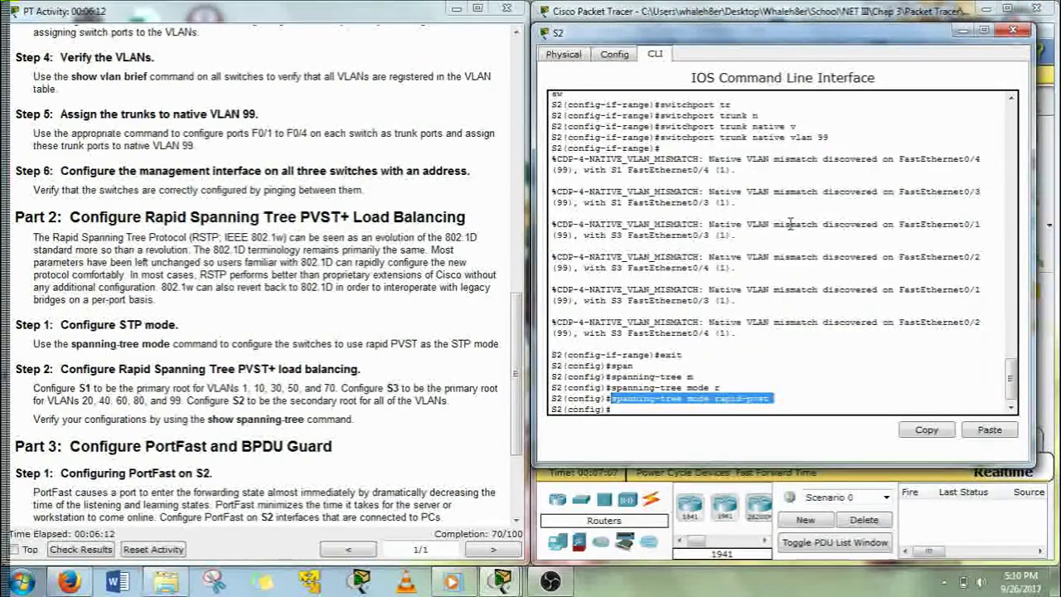
key(Return)
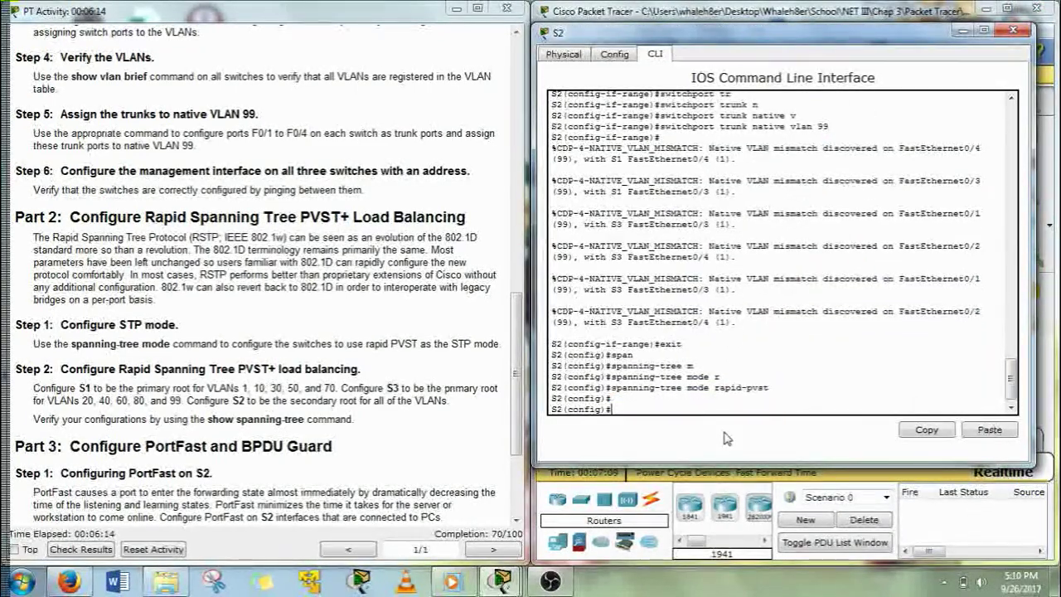
text(span)
key(Tab)
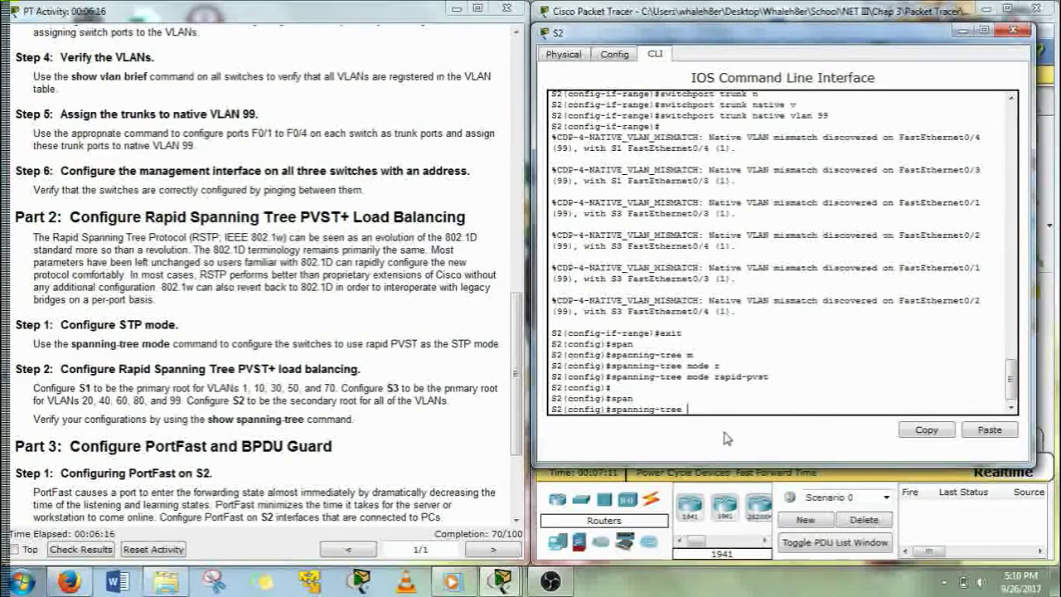
text(v)
key(Tab)
text(1)
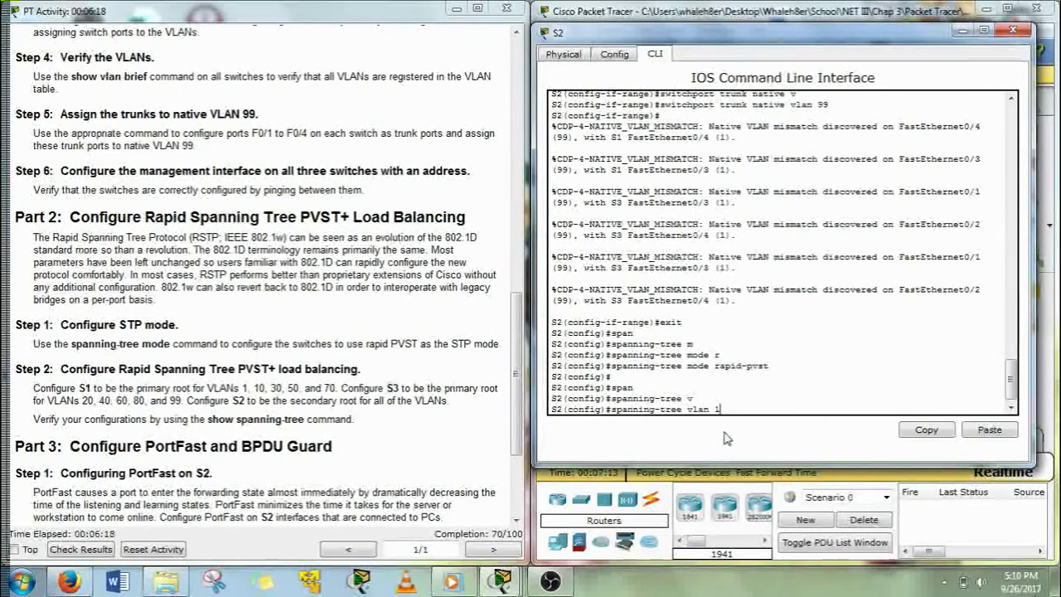
text(,10,20)
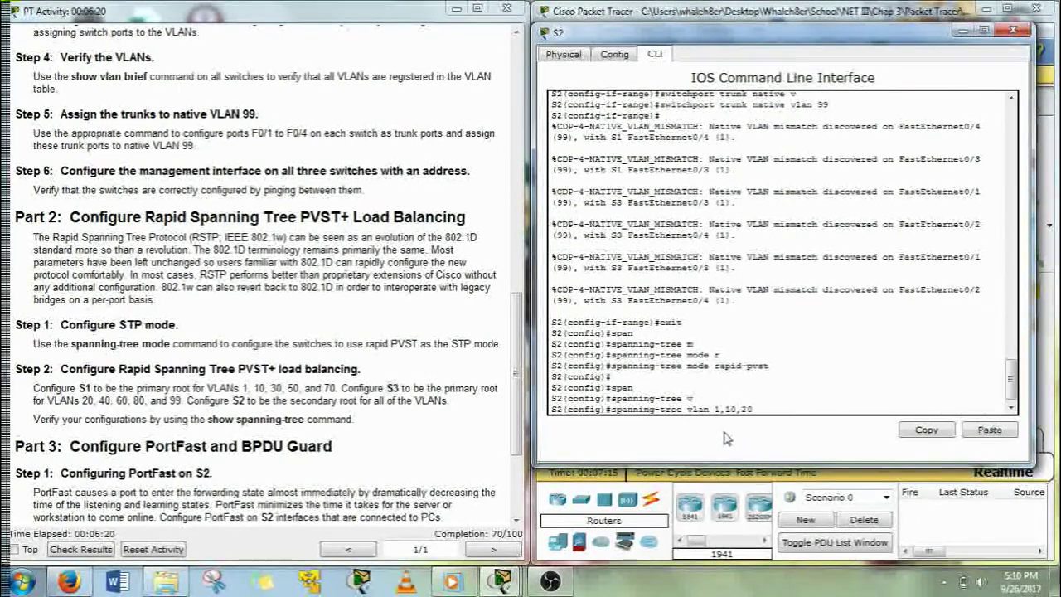
text(,30,40,50,60,70)
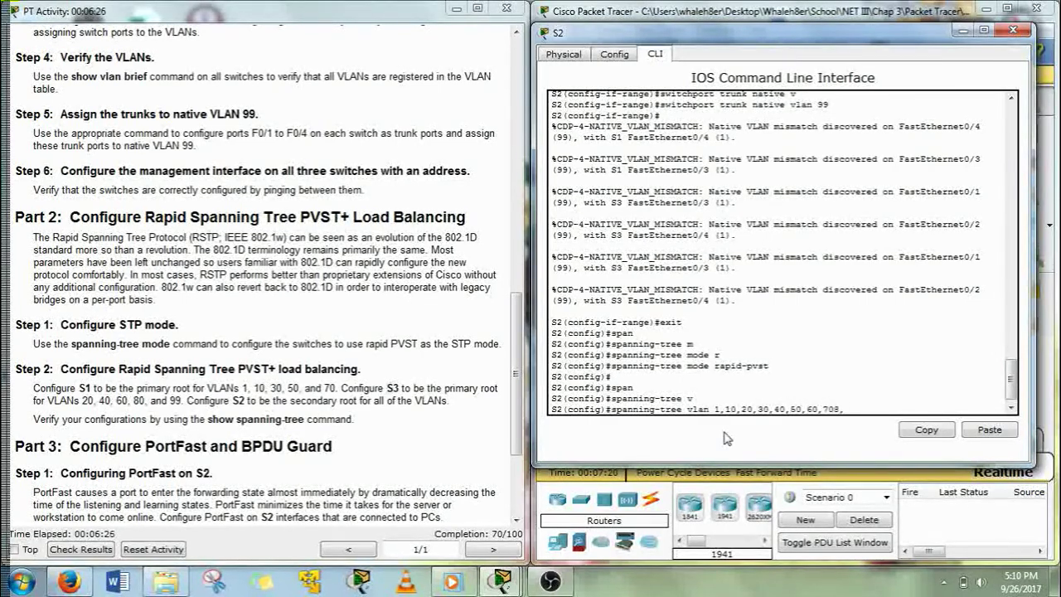
text(,80,99 r)
key(Tab)
text(s)
key(Tab)
key(Return)
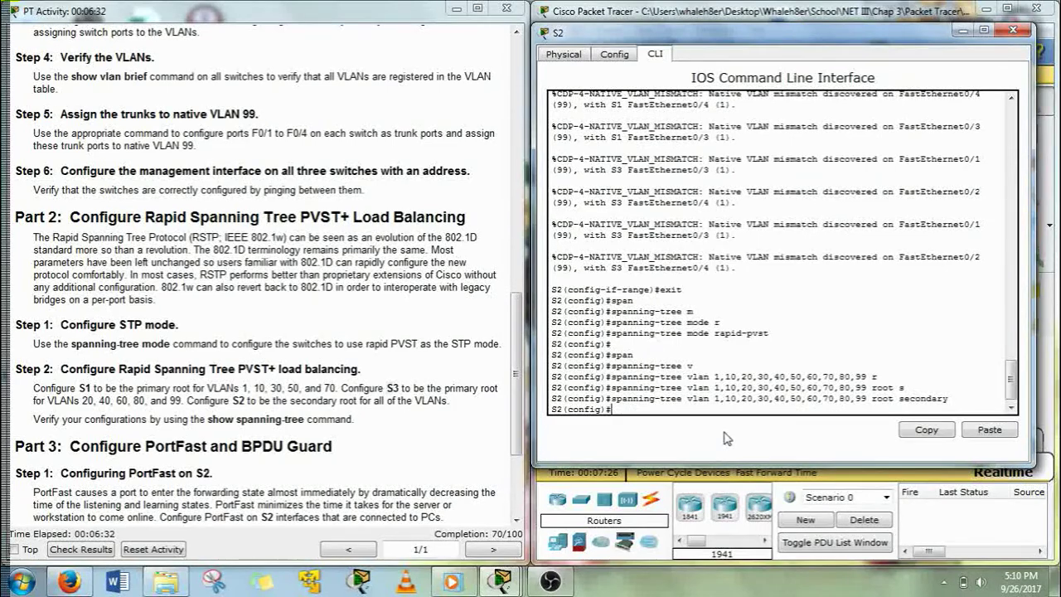
Step: Close S2's window and scroll further down the activity instructions
click(963, 33)
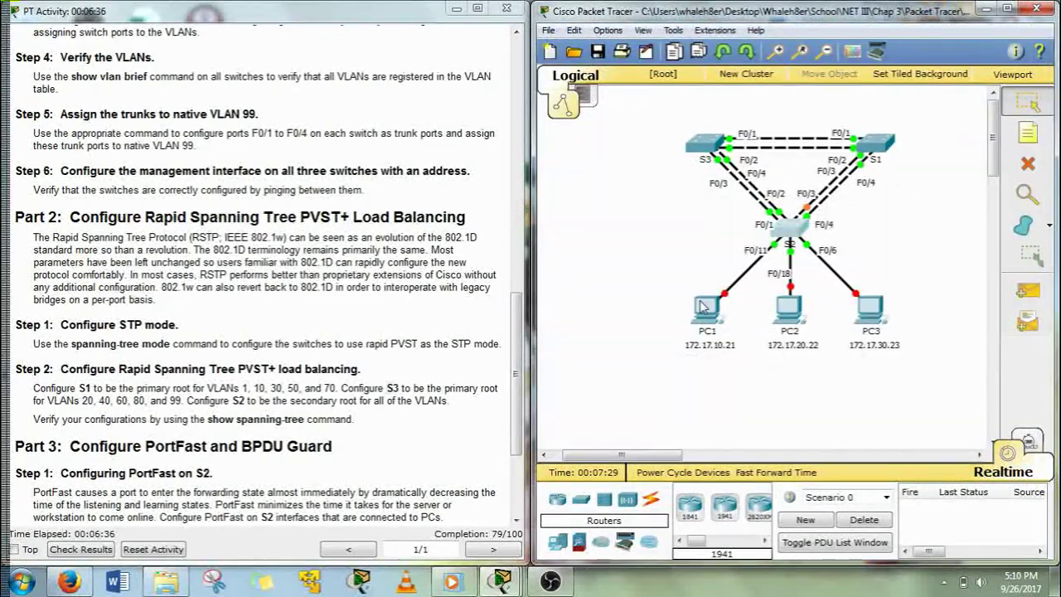
click(262, 497)
scroll(262, 497, down, 4)
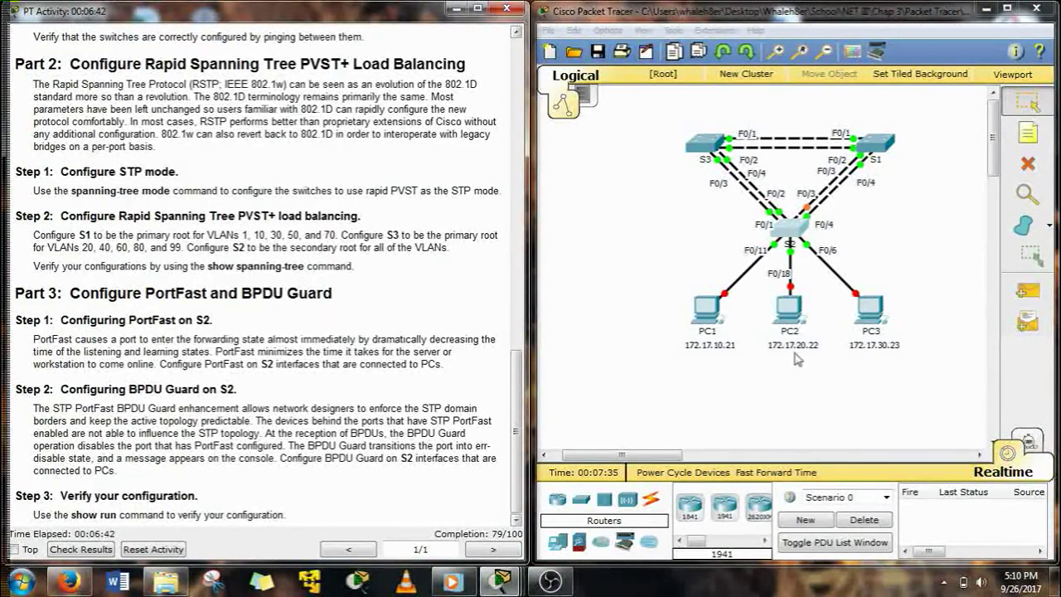
Step: Reopen S2's CLI and select the interface range F0/6, F0/11 and F0/18
click(792, 225)
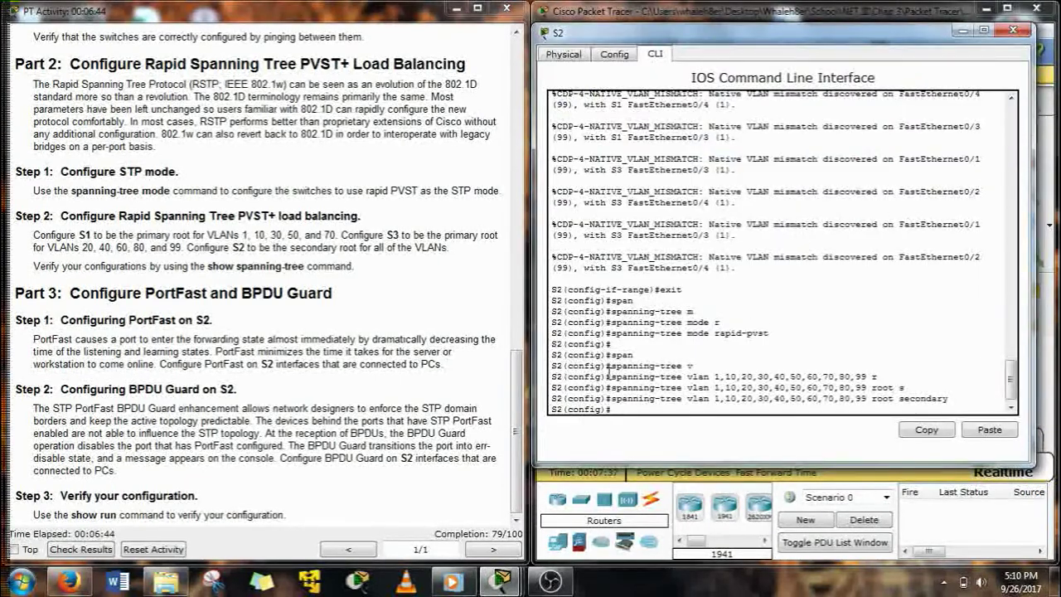
text(int range f0/6, f0/11, f0/18)
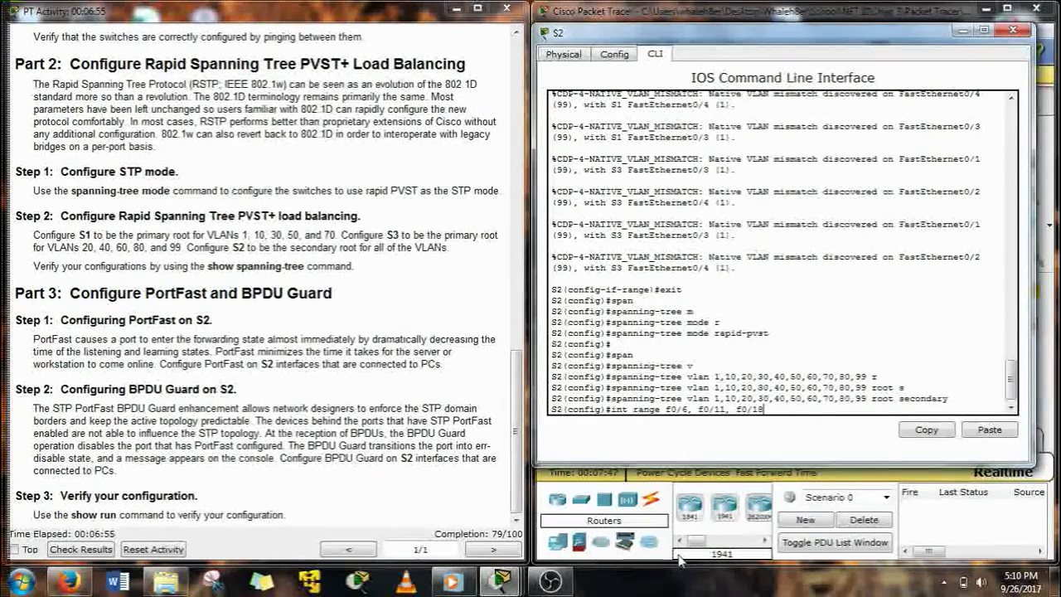
key(Return)
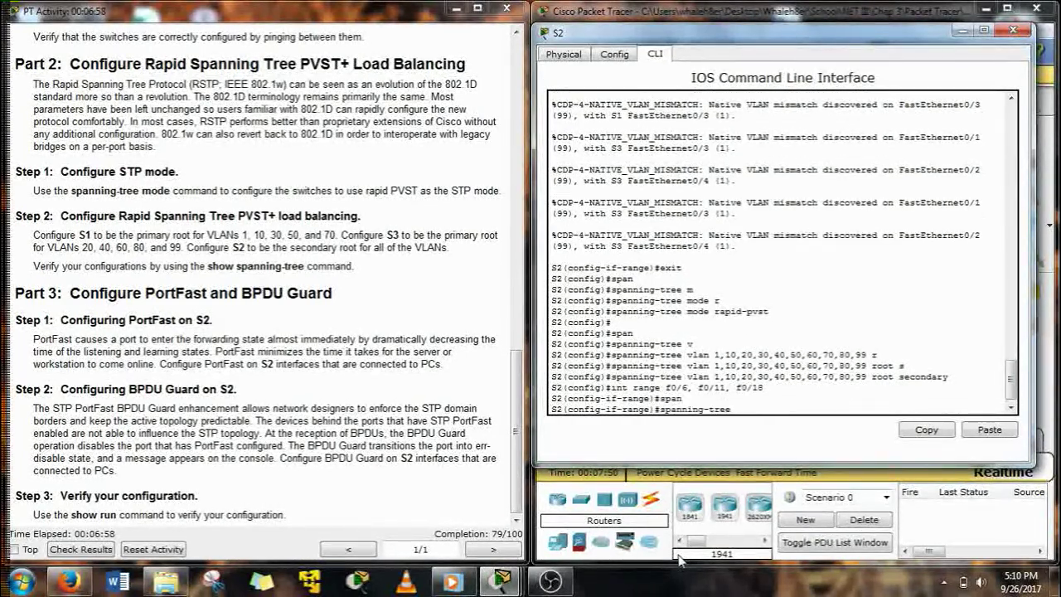
Step: Enable 'spanning-tree portfast' on S2's selected ports
text(o)
key(Tab)
key(Return)
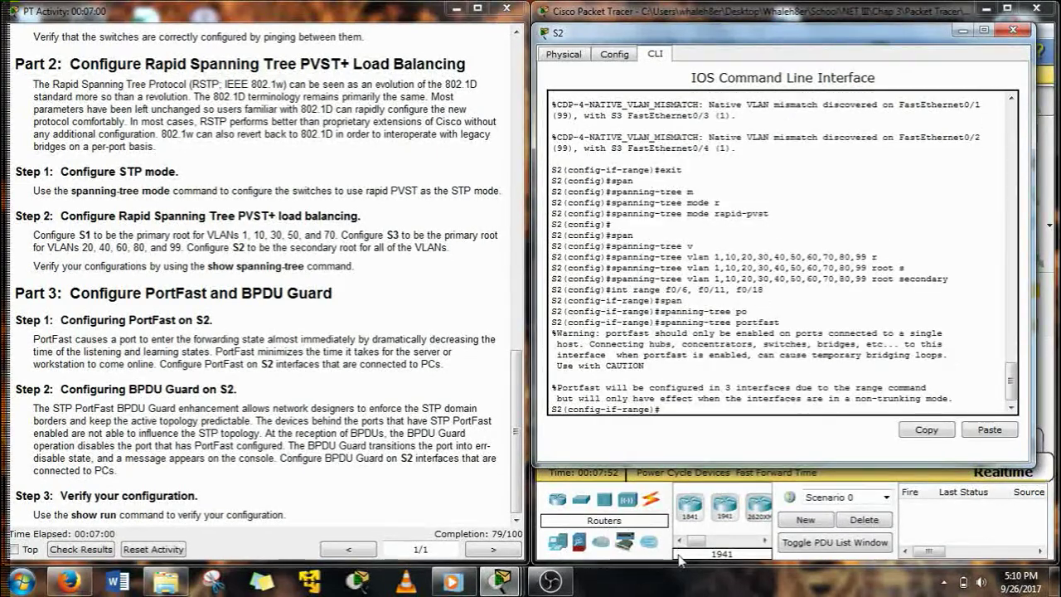
key(Return)
Step: Enable 'spanning-tree bpduguard enable' on the same ports
text(span)
key(Tab)
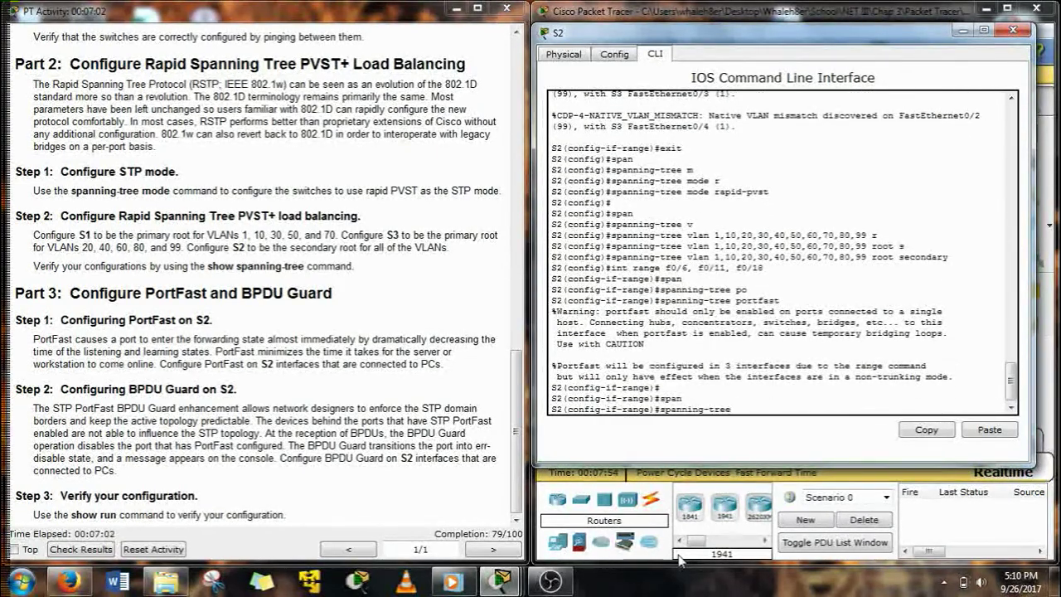
text(b)
key(Tab)
text(e)
key(Tab)
key(Return)
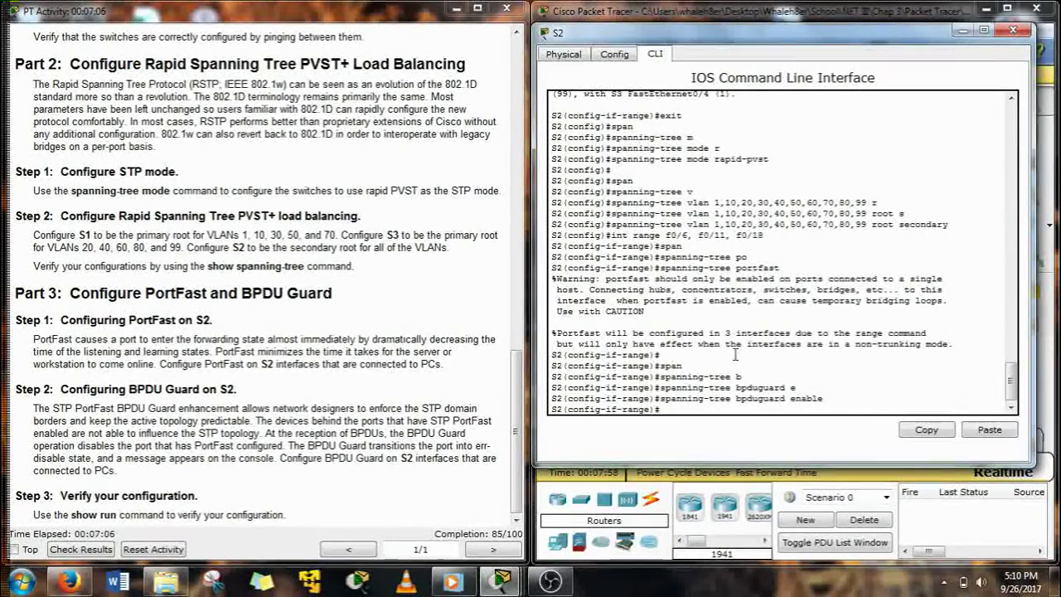
Step: Exit interface mode and save S2's running-config to startup-config with 'do copy'
text(exit)
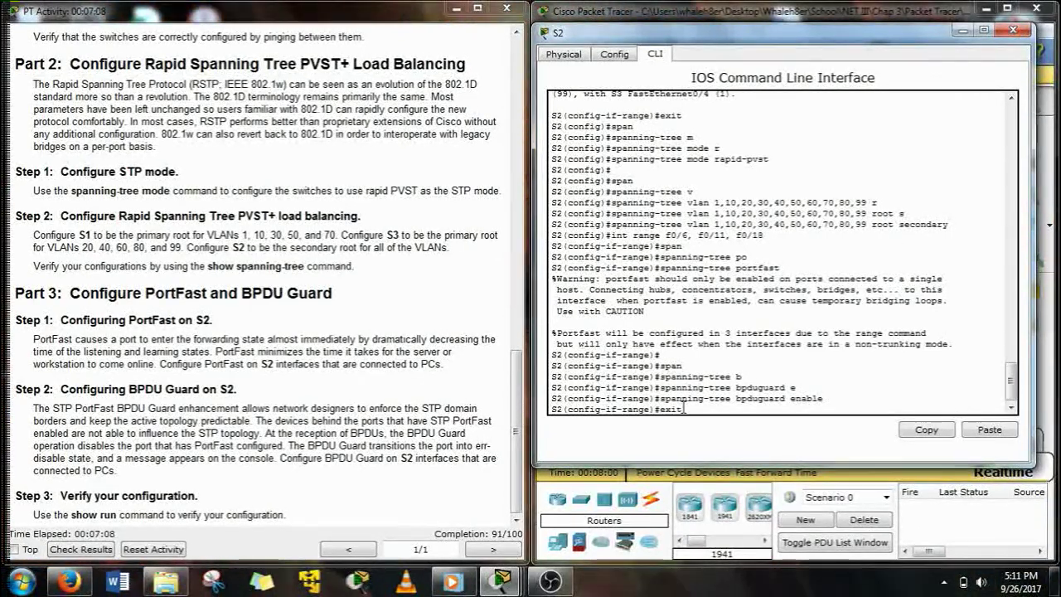
key(Return)
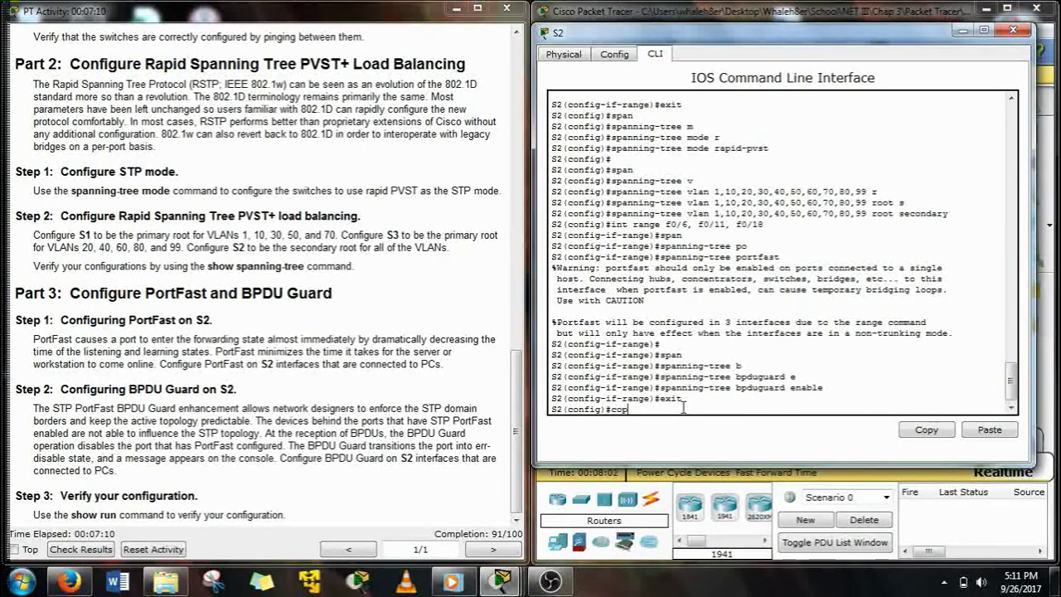
text(cop r s)
key(Return)
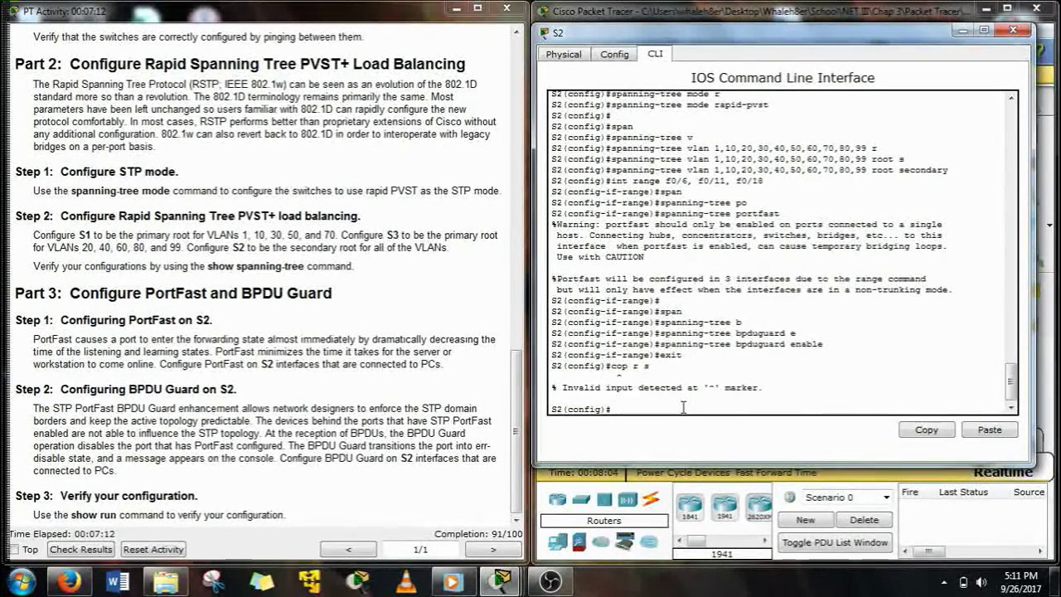
text(do cop r s)
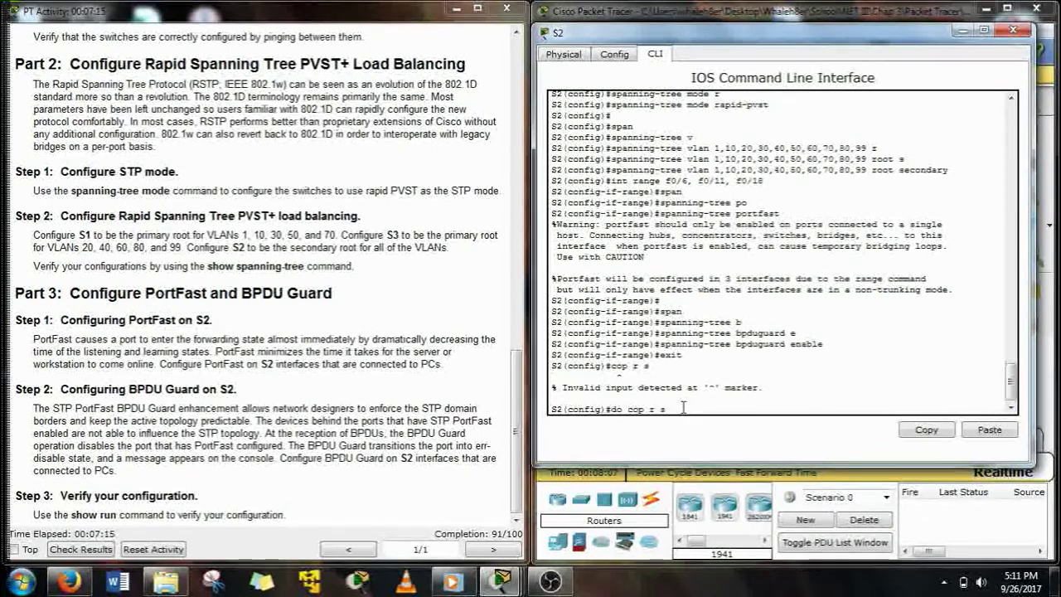
key(Return)
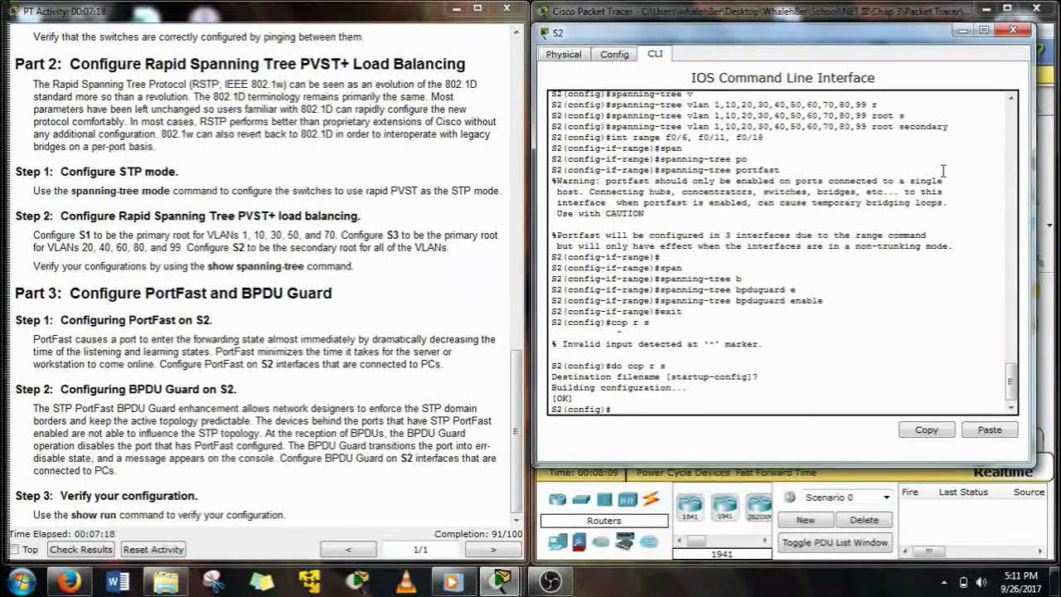
text(int vlan)
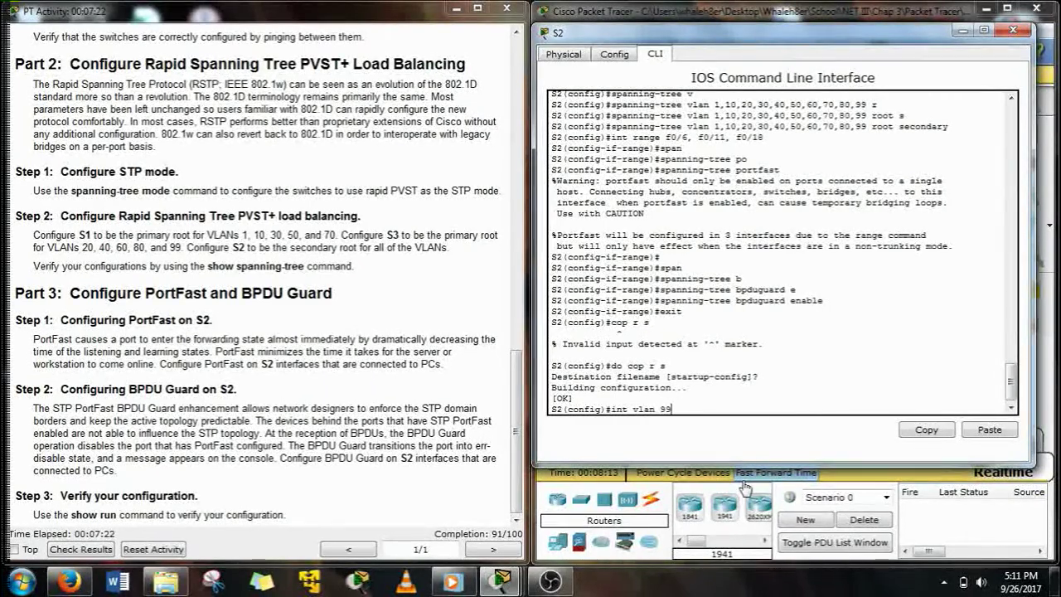
text( 99)
Step: Assign S2's VLAN 99 interface the address 172.17.99.12 255.255.255.0
key(Return)
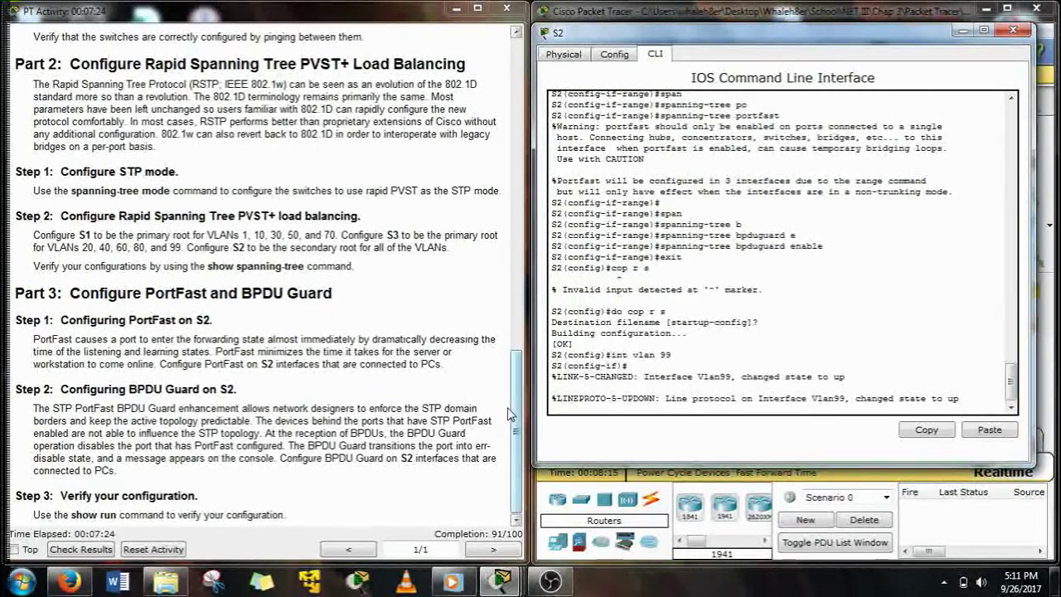
scroll(521, 411, up, 1)
drag(520, 410, 524, 327)
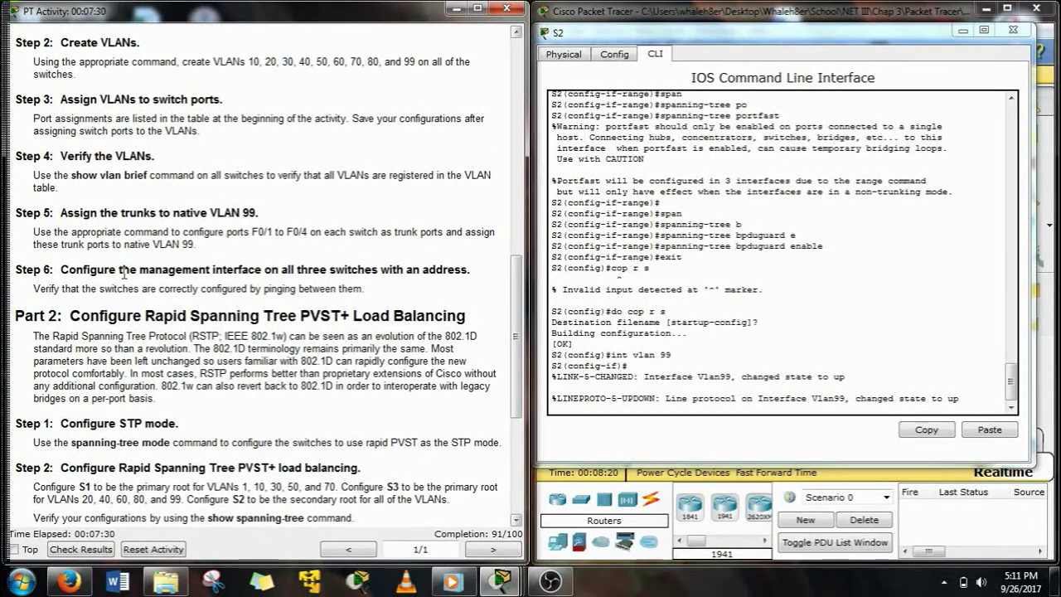
drag(521, 325, 513, 134)
click(704, 402)
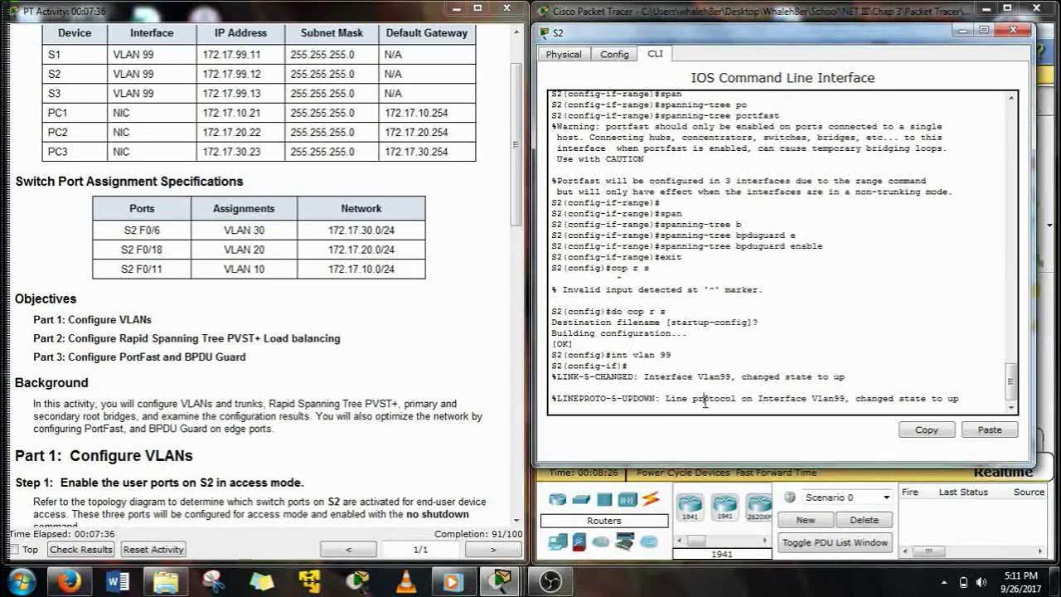
key(Return)
text(ig-if)#i)
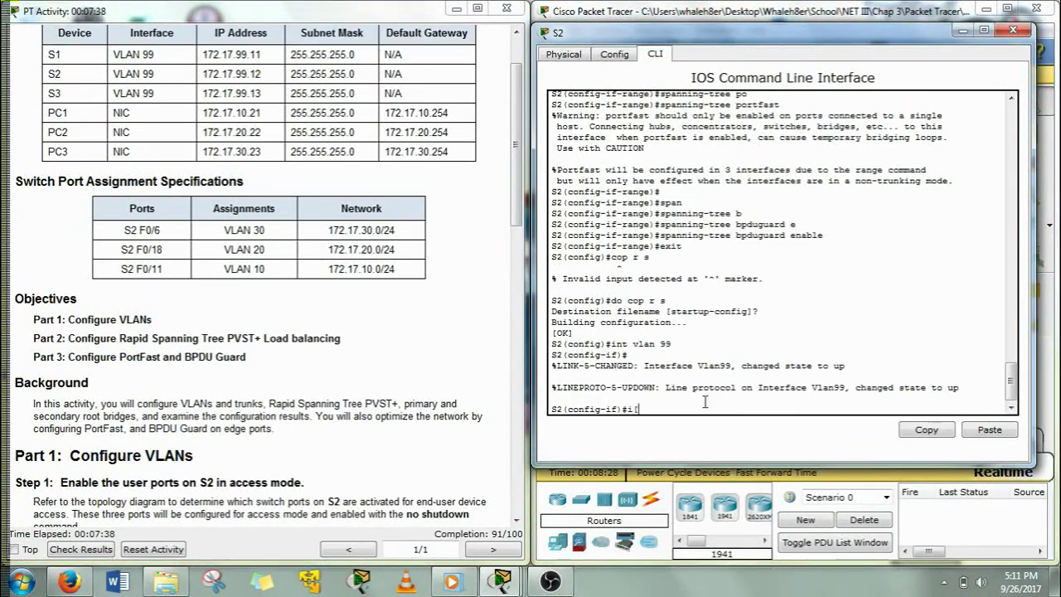
text(p add 172.)
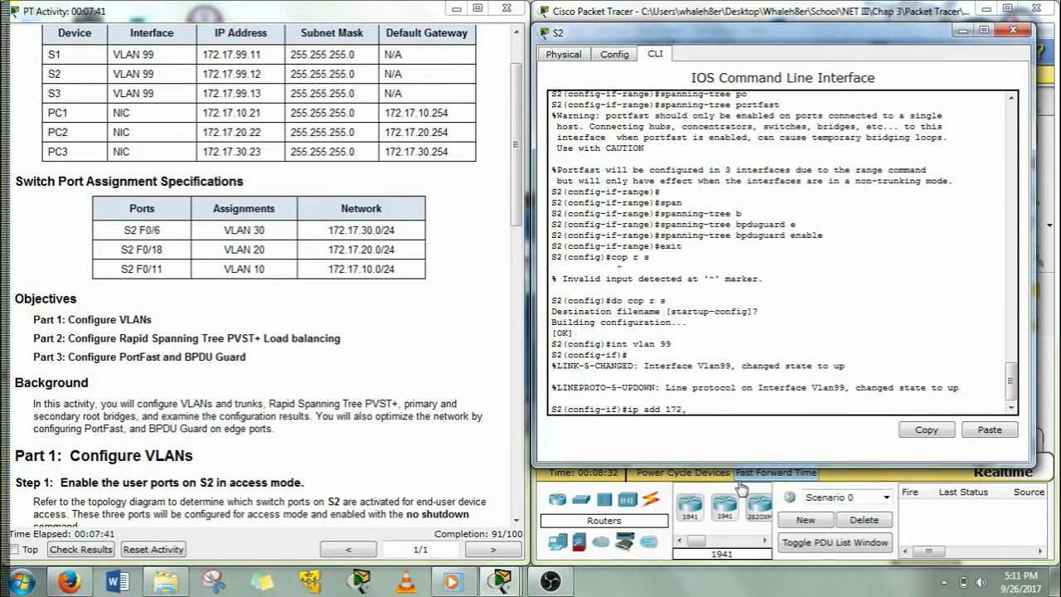
text(17.99.12 255.255.255.0)
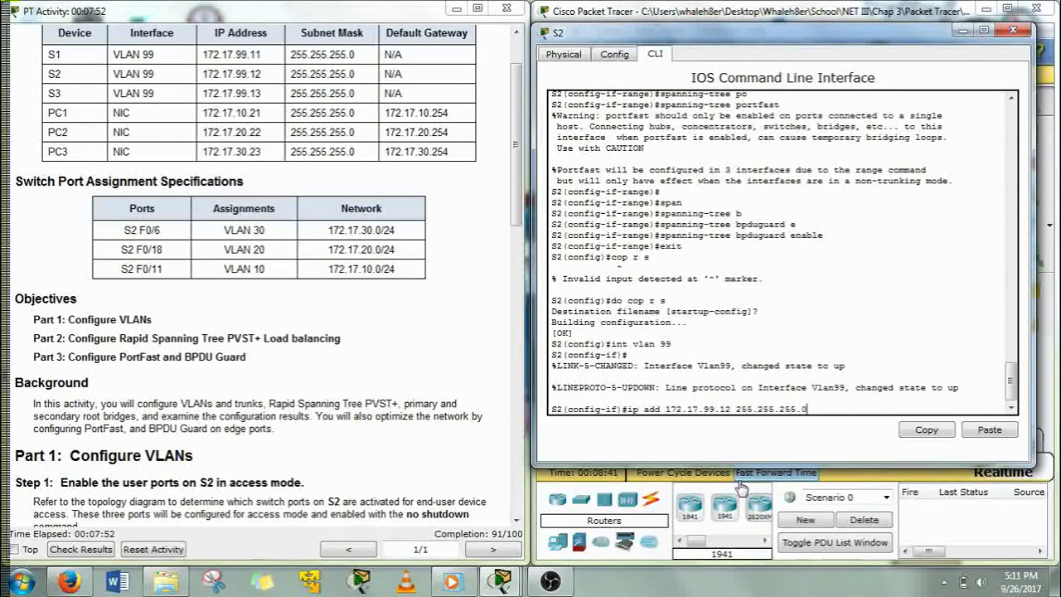
key(Return)
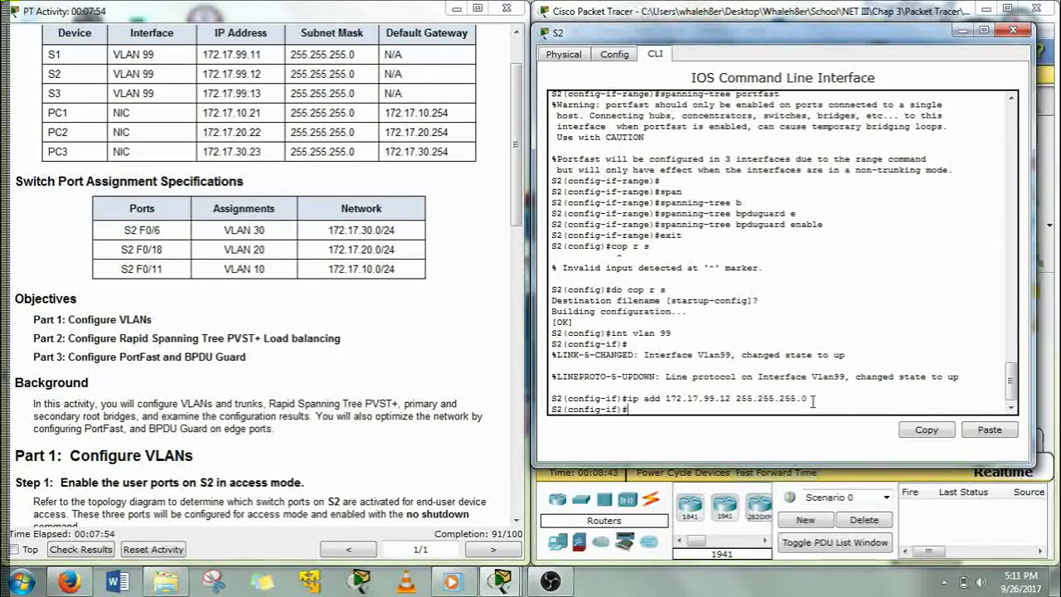
Step: Copy the ip address command for reuse and save S2's config with 'do cop r s'
drag(812, 401, 644, 401)
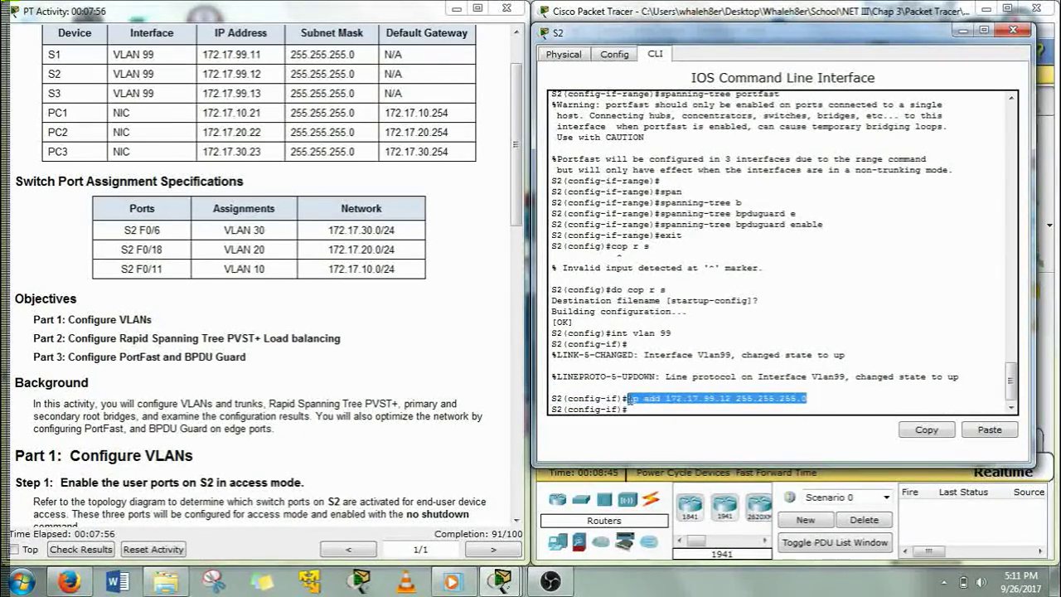
click(926, 436)
click(825, 412)
text(do cop)
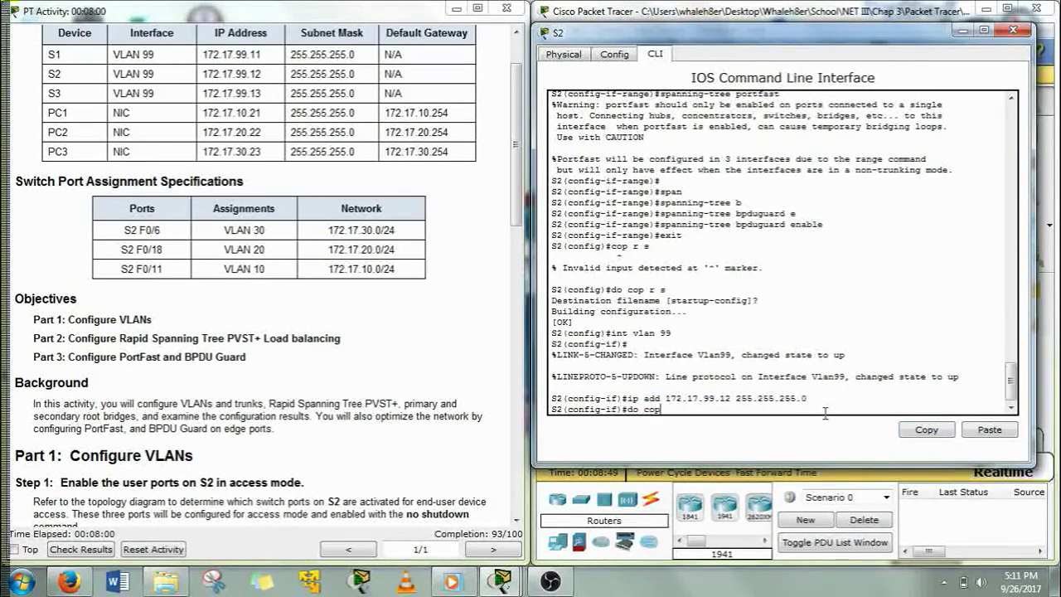
text( r s)
key(Return)
key(Return)
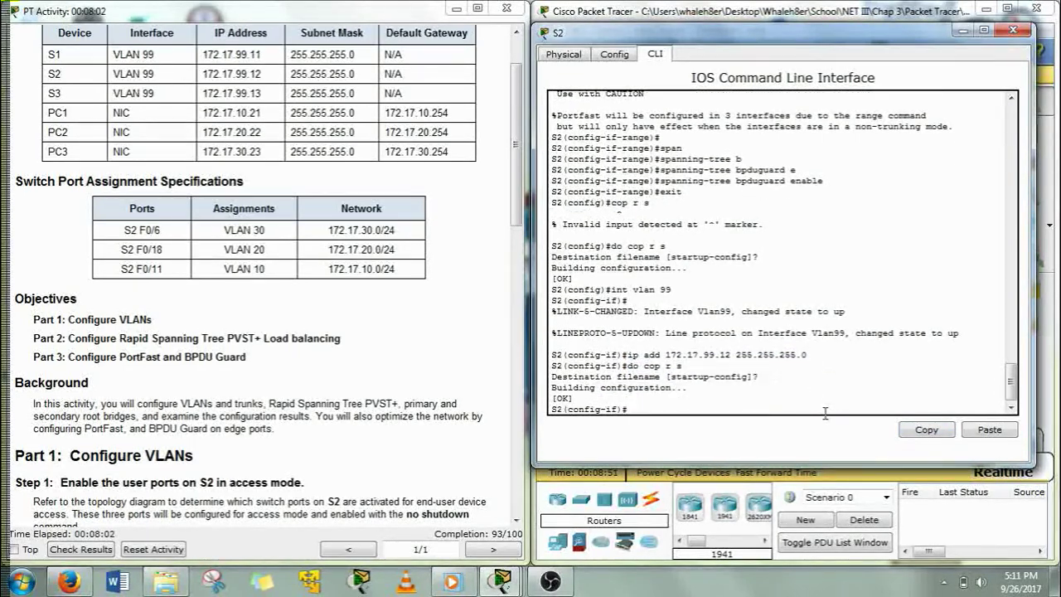
Step: On S1's VLAN 99, paste the address command edited to 172.17.99.11, then save
click(962, 31)
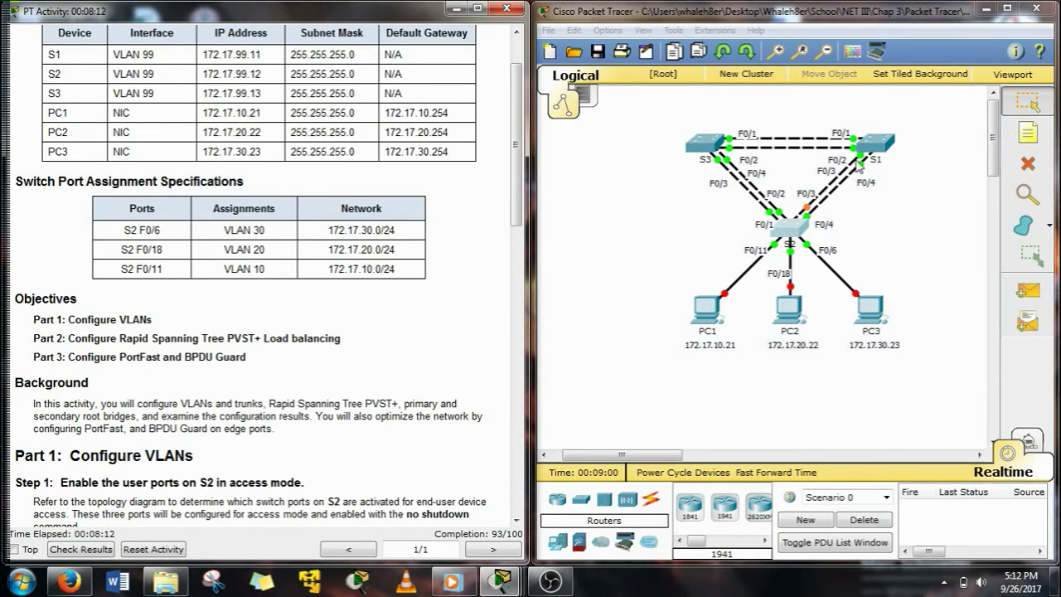
click(878, 150)
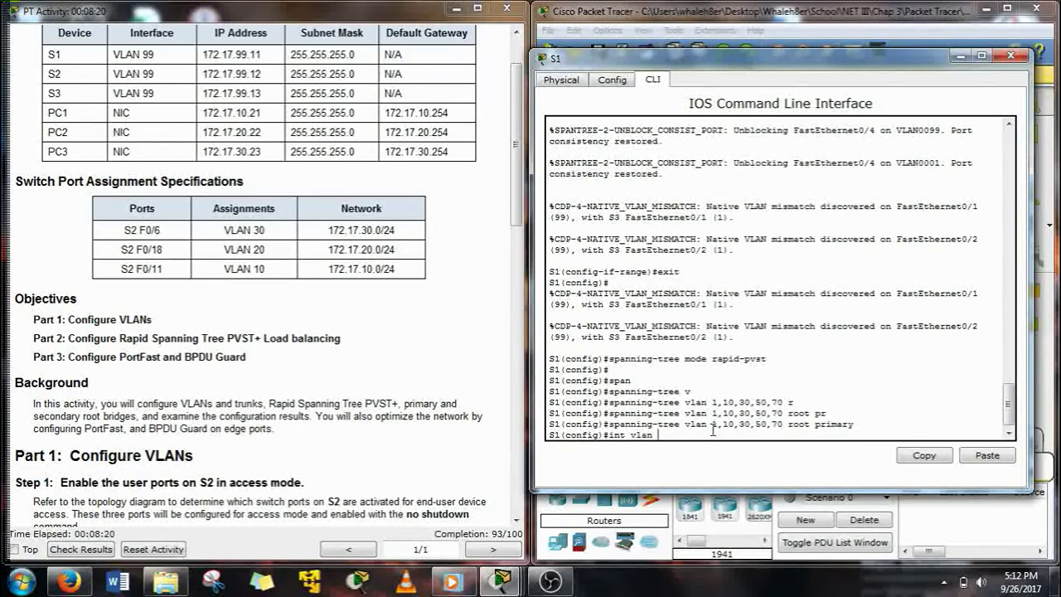
key(Return)
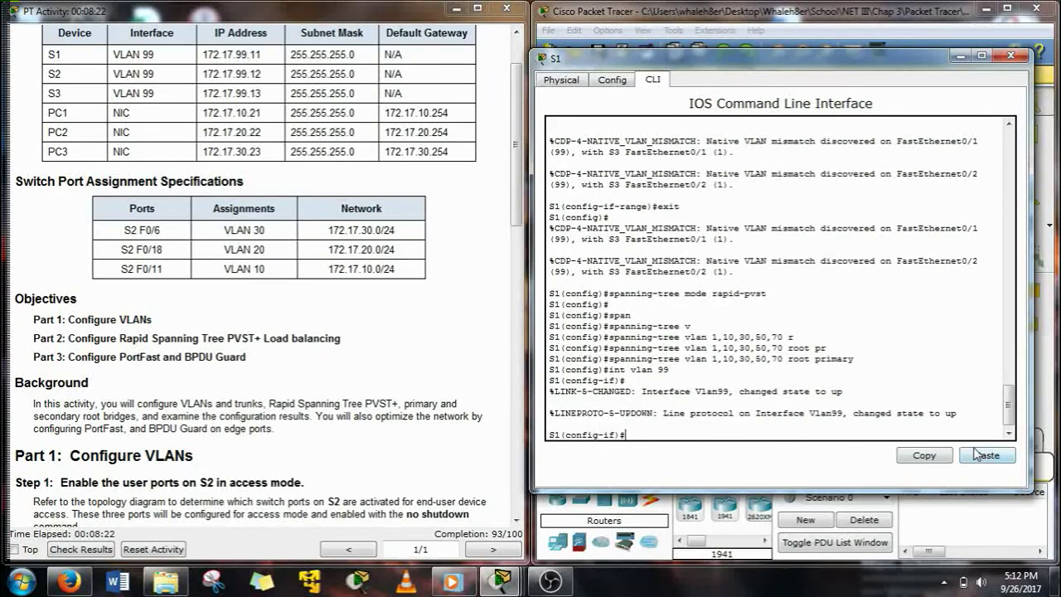
click(987, 456)
key(Left)
key(Left)
key(Left)
key(Left)
key(Left)
key(Left)
key(Left)
key(Left)
key(Left)
key(Left)
key(Left)
key(Left)
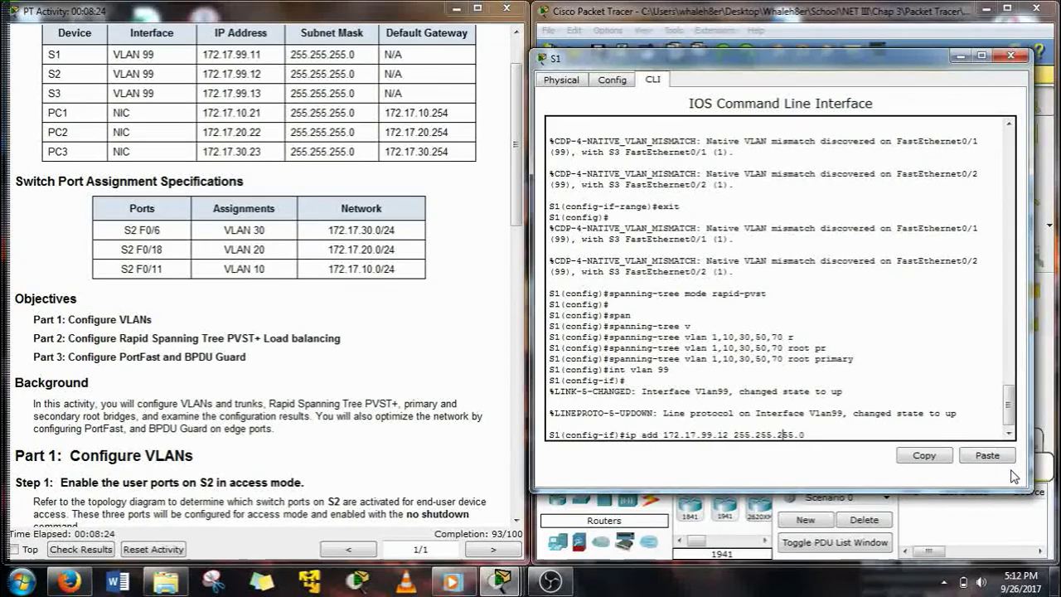
key(BackSpace)
text(1)
key(Return)
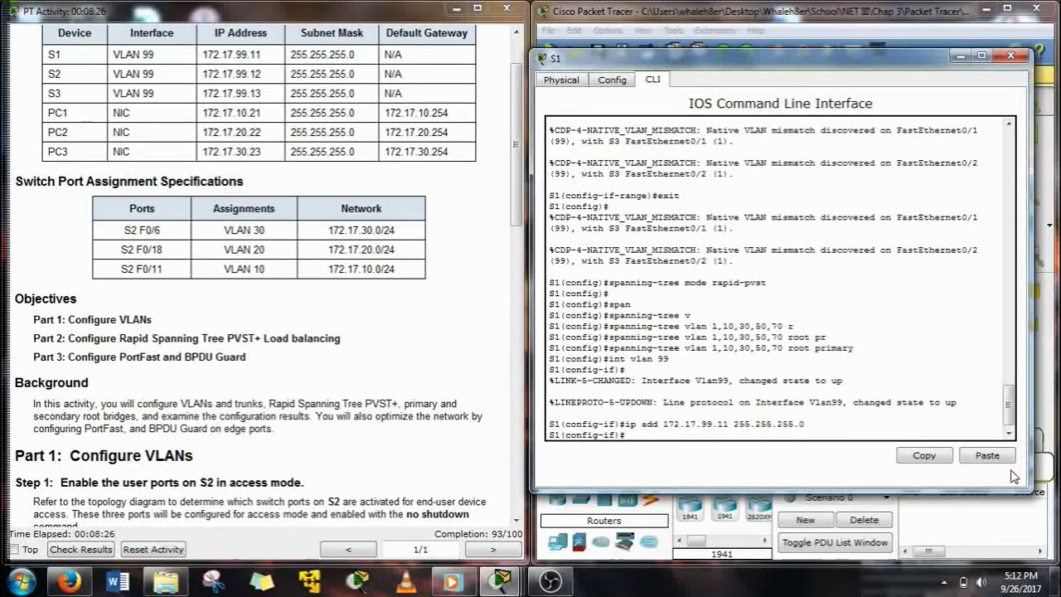
text(do cop r s)
key(Return)
key(Return)
key(Return)
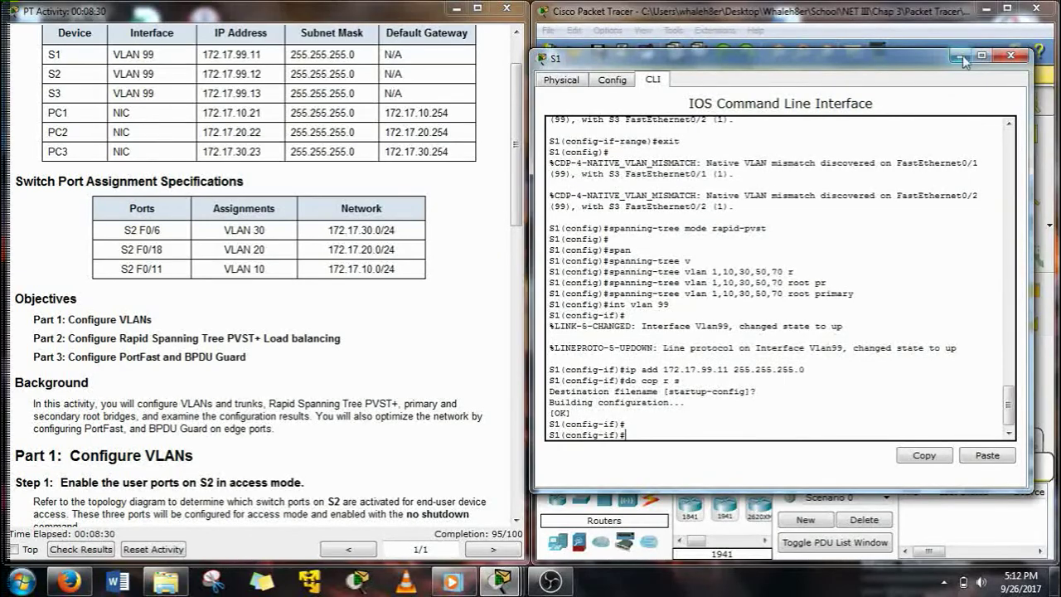
Step: Close S1, open S3's CLI and enter 'int vlan 99'
click(1010, 56)
click(718, 144)
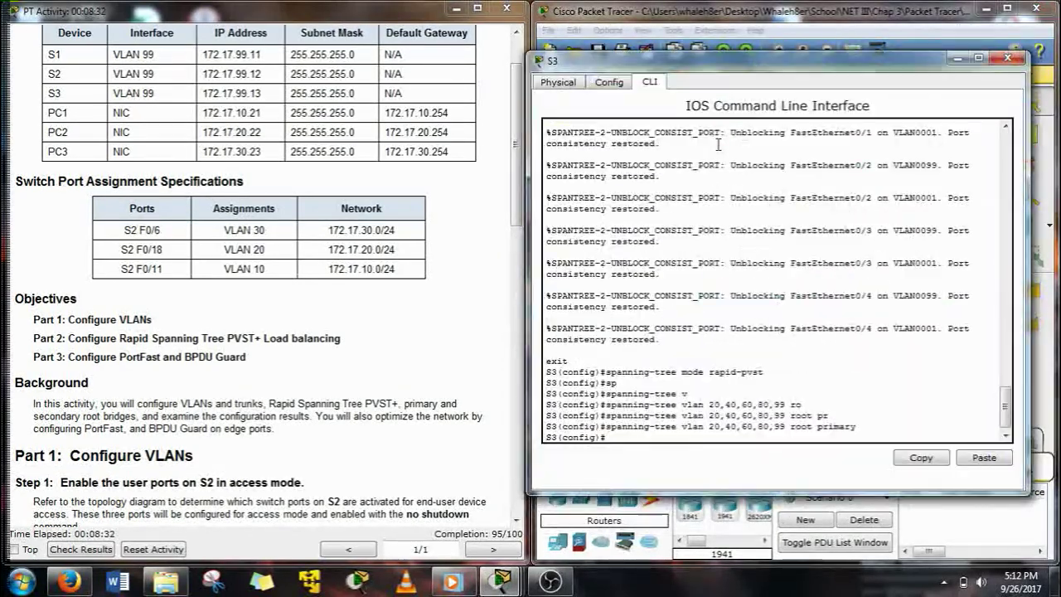
mouse_move(785, 68)
mouse_down()
mouse_move(441, 109)
mouse_move(775, 78)
mouse_up()
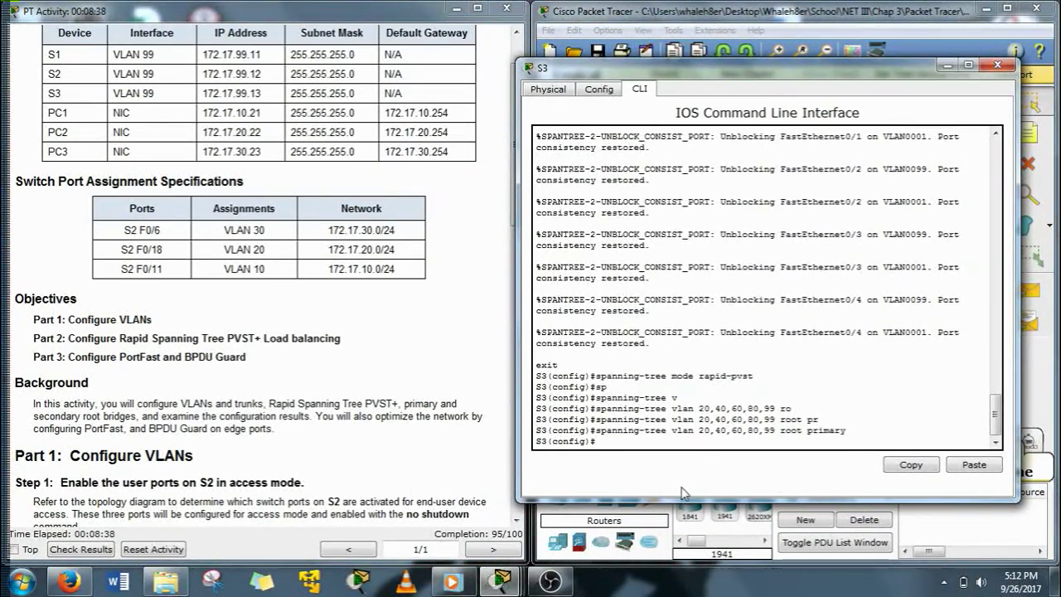
text(exit)
key(Up)
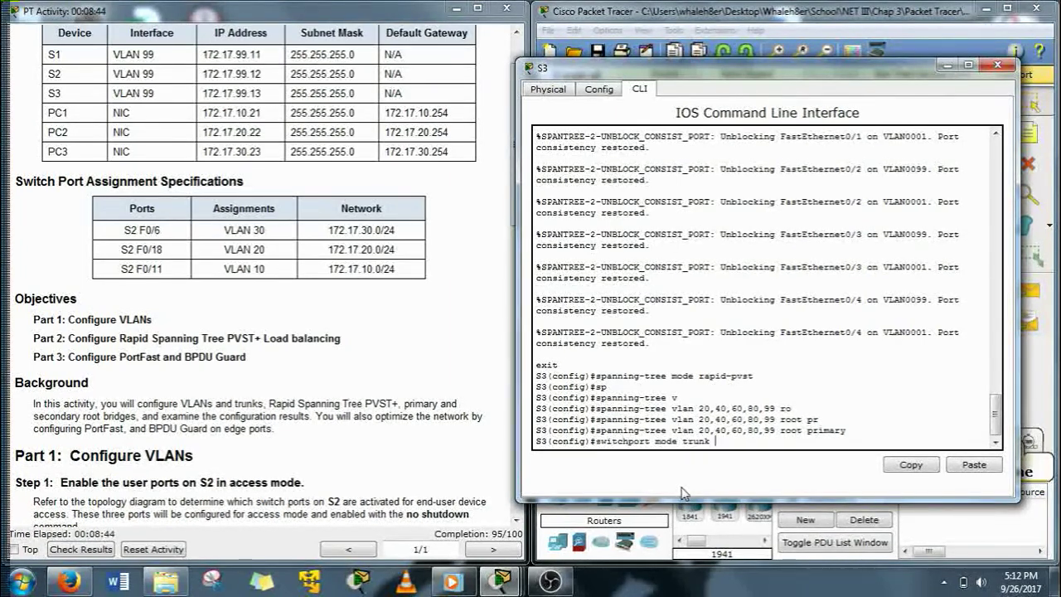
key(Up)
key(Up)
key(BackSpace)
key(BackSpace)
key(BackSpace)
key(BackSpace)
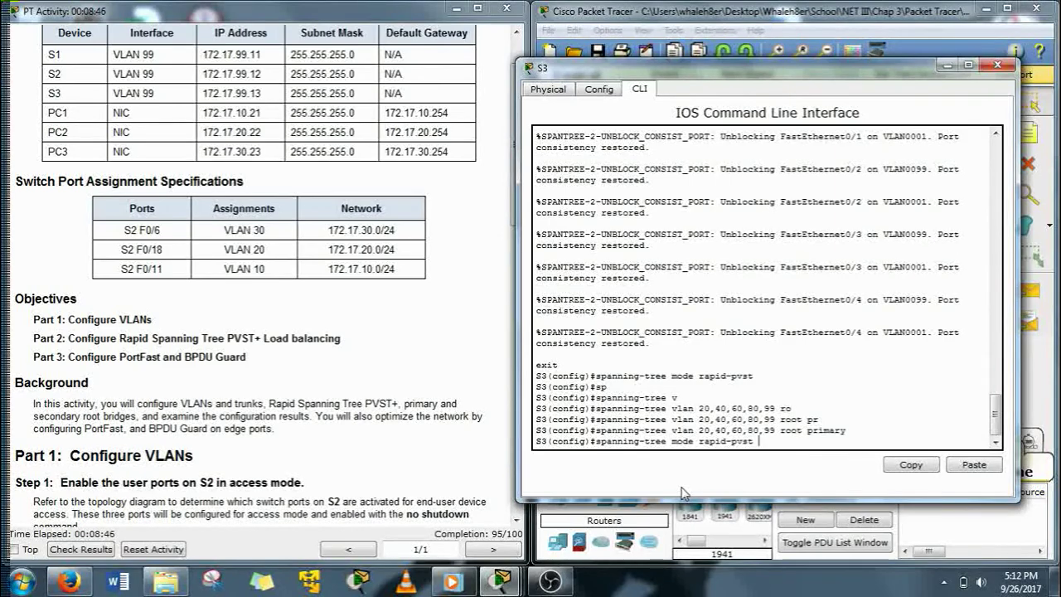
text(in)
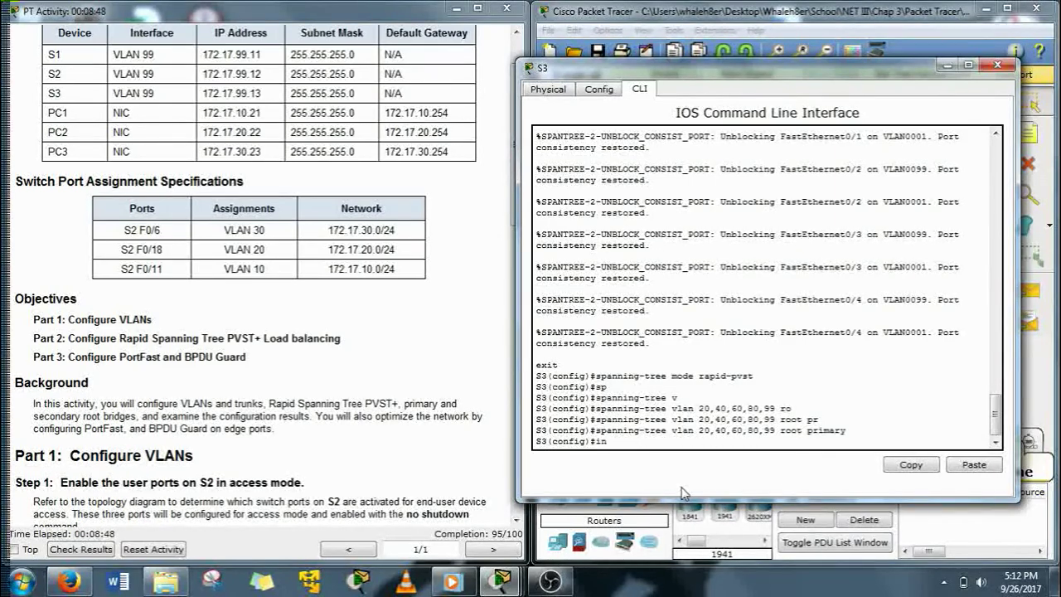
text(t vlan 99)
key(Return)
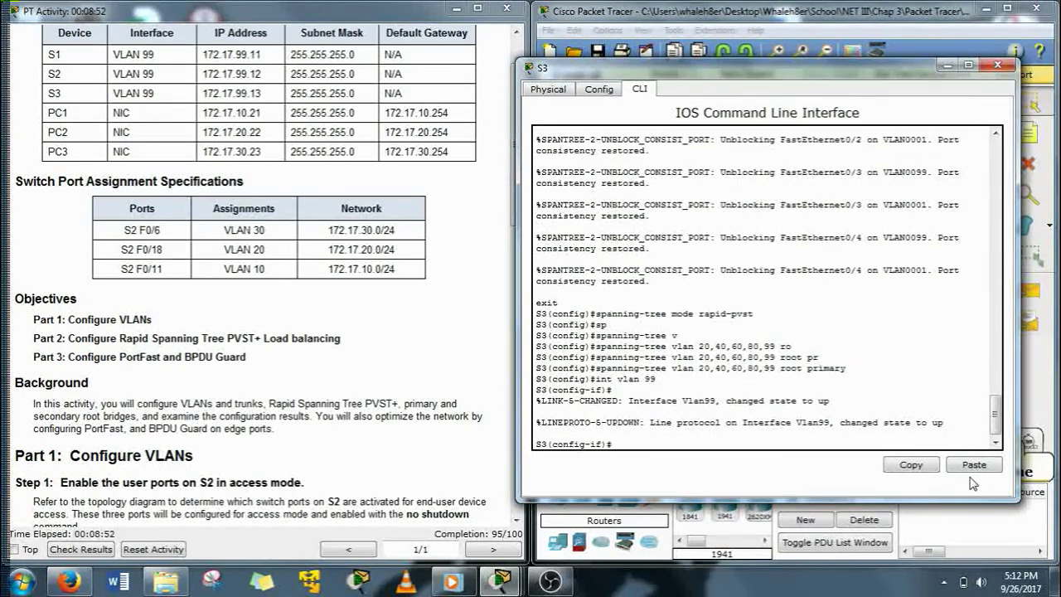
Step: Paste the address command edited to 172.17.99.13 and save S3's configuration
click(975, 465)
key(Left)
key(Left)
key(Left)
key(Left)
key(Left)
key(Left)
key(Left)
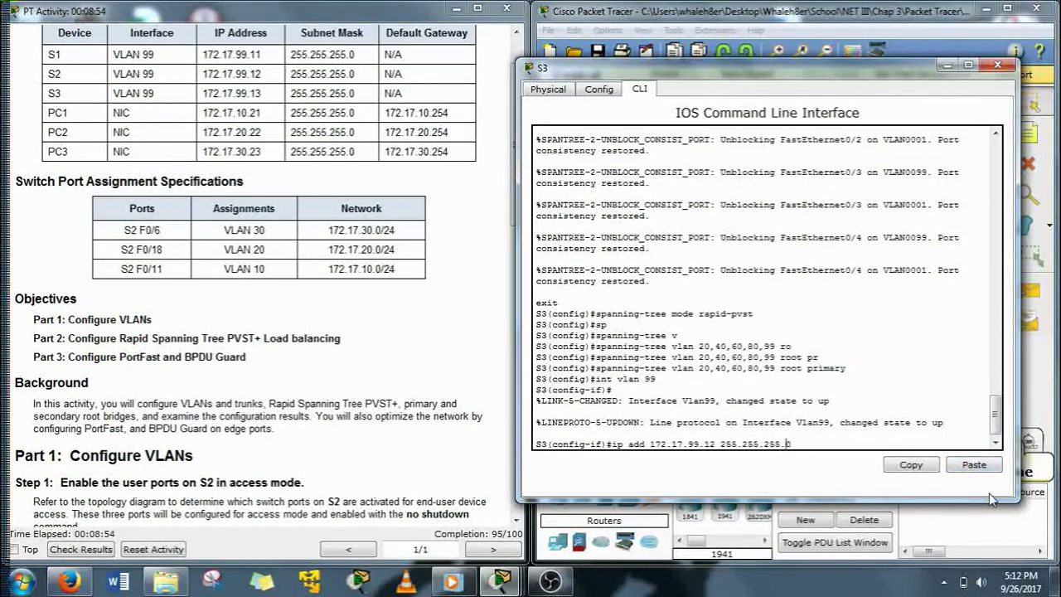
key(BackSpace)
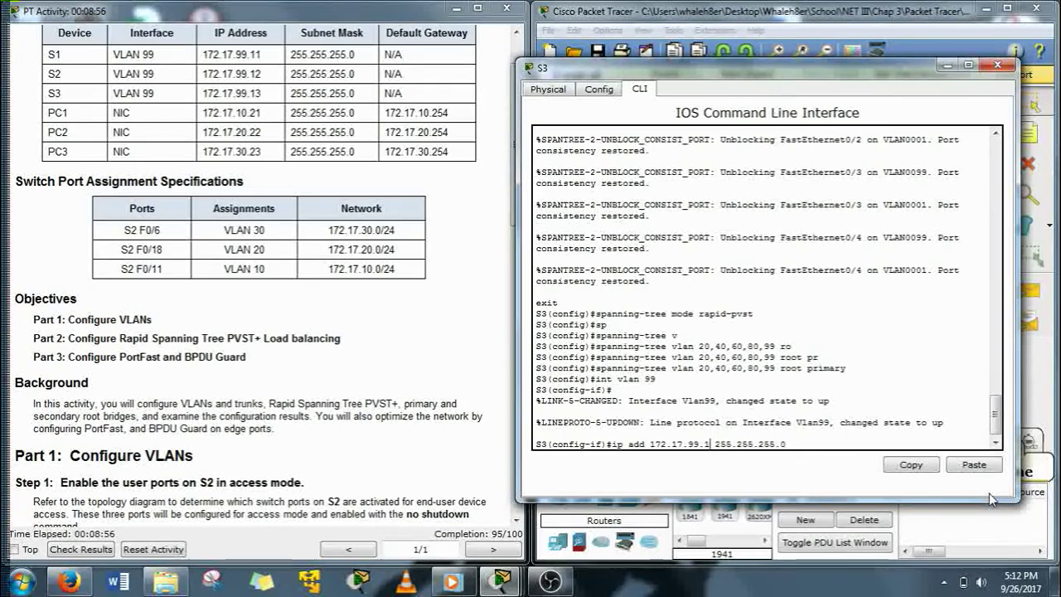
text(3)
key(Return)
text(do)
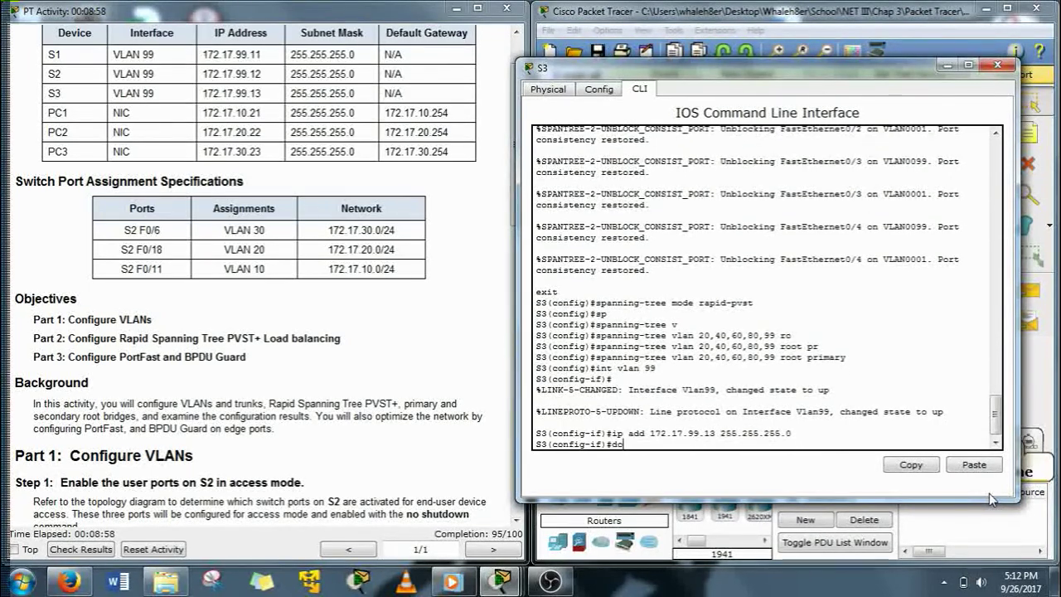
text( cop r s)
key(Return)
key(Return)
key(Return)
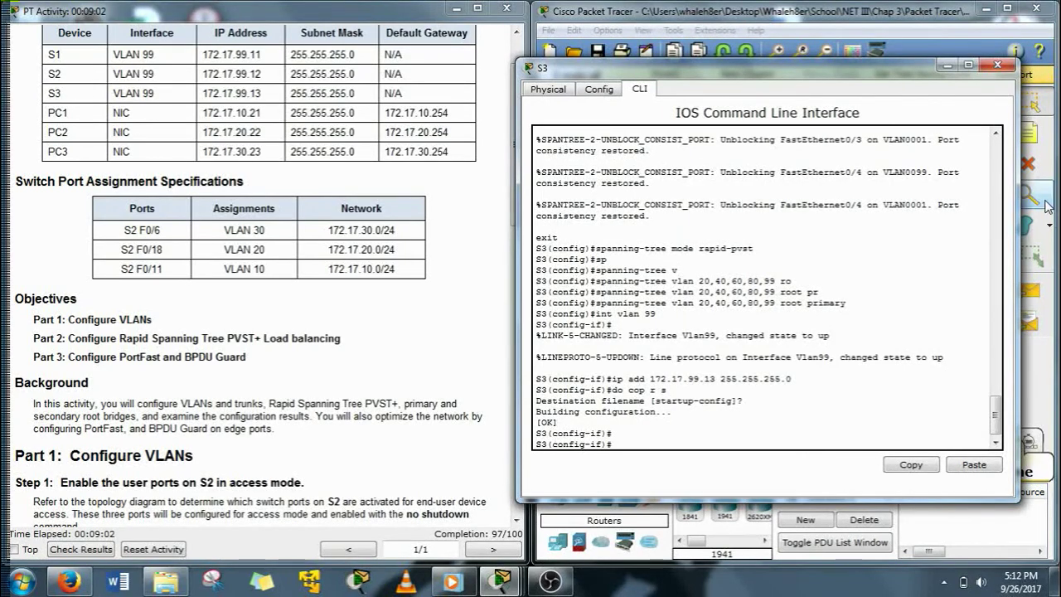
click(996, 65)
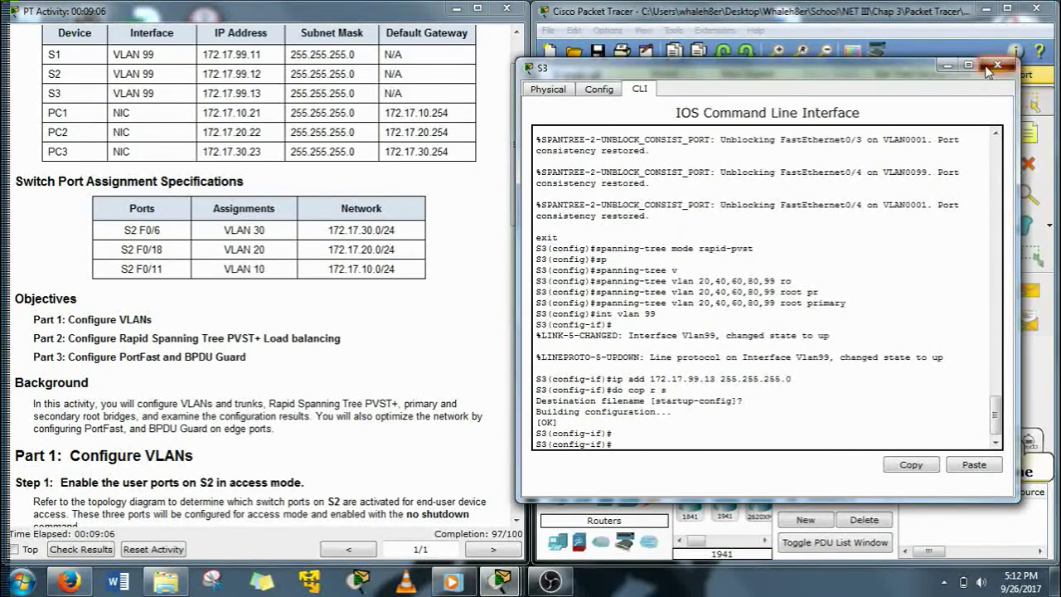
Step: On S2, recall the F0/6, F0/11, F0/18 range and enable the ports with 'no shut'
click(792, 224)
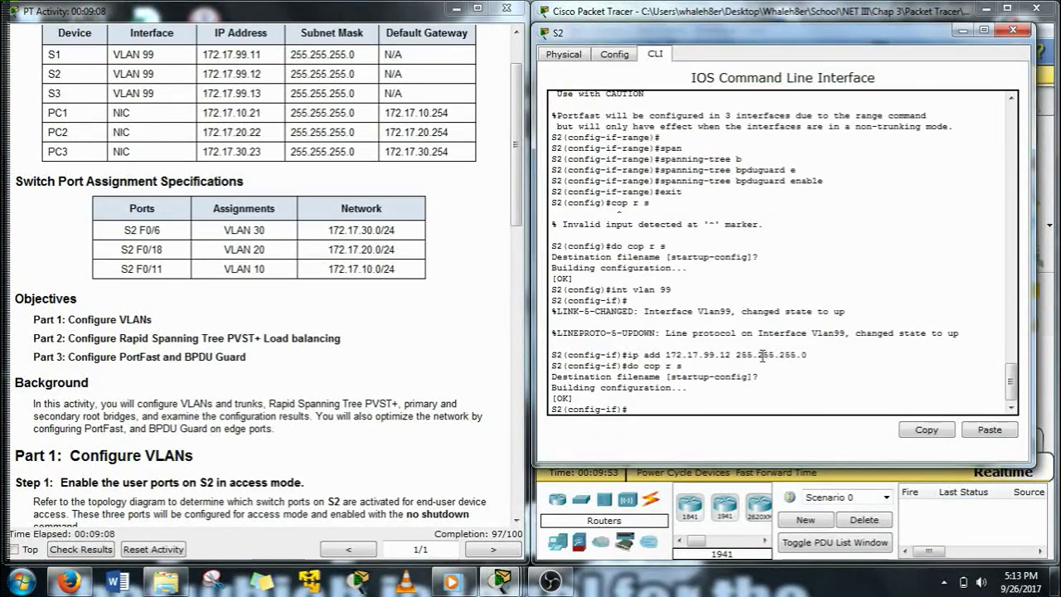
text(do cop r s)
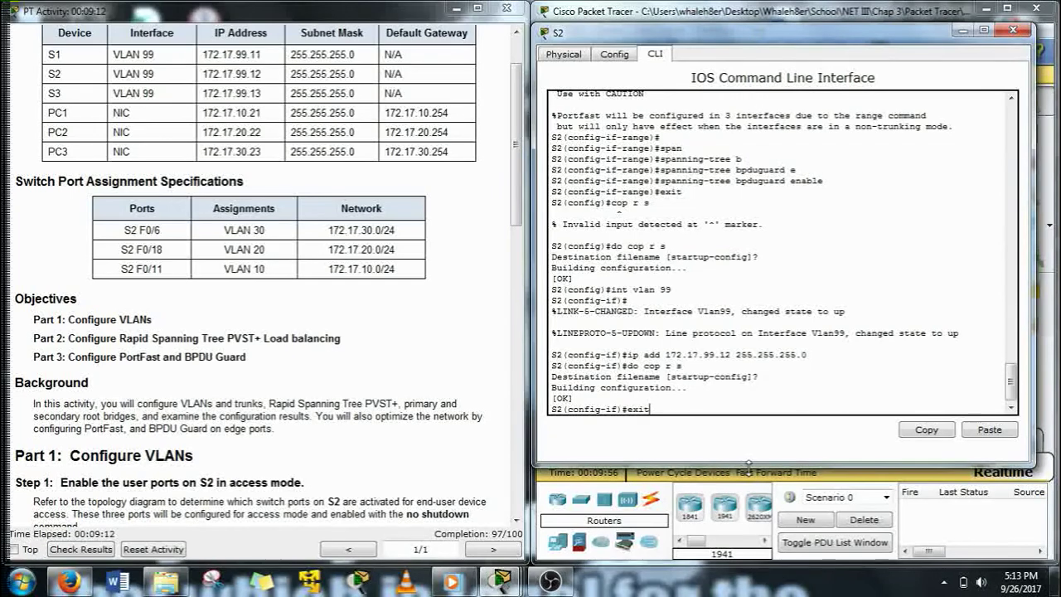
key(Up)
key(Up)
key(Up)
key(Up)
key(Up)
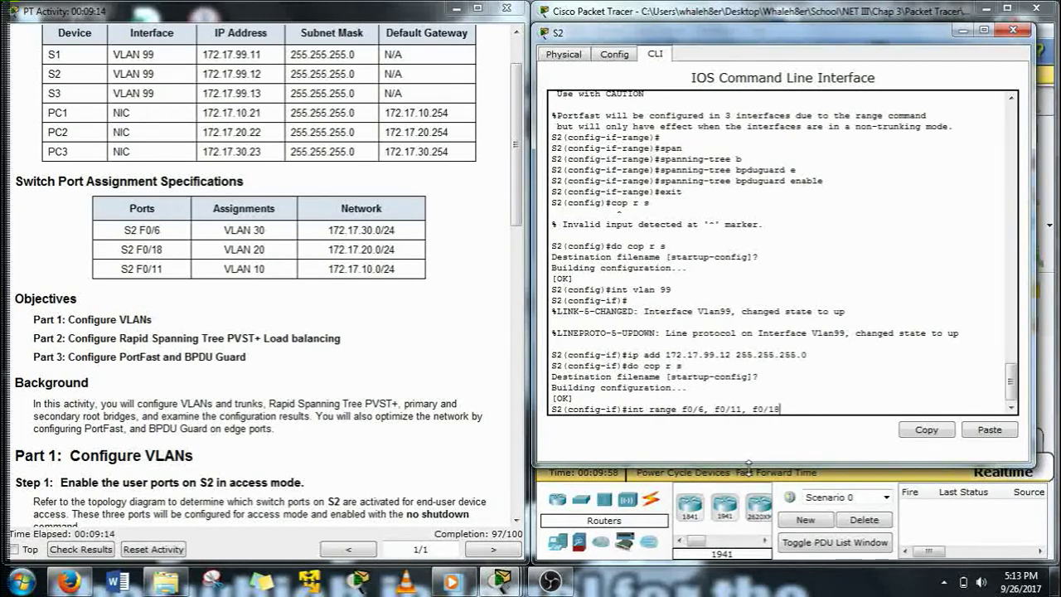
key(Return)
text(no shut)
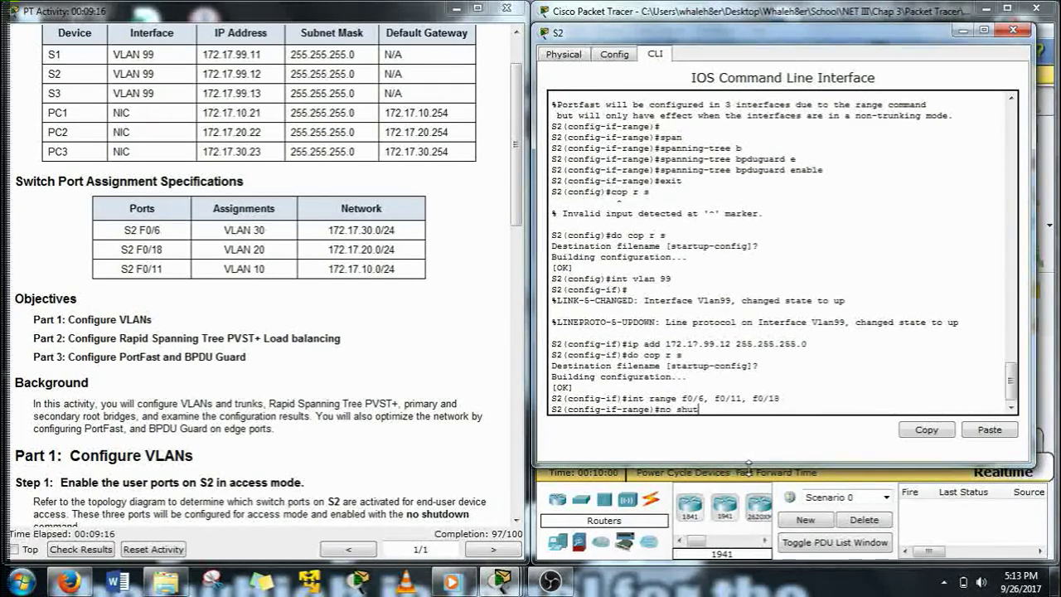
key(Return)
key(Return)
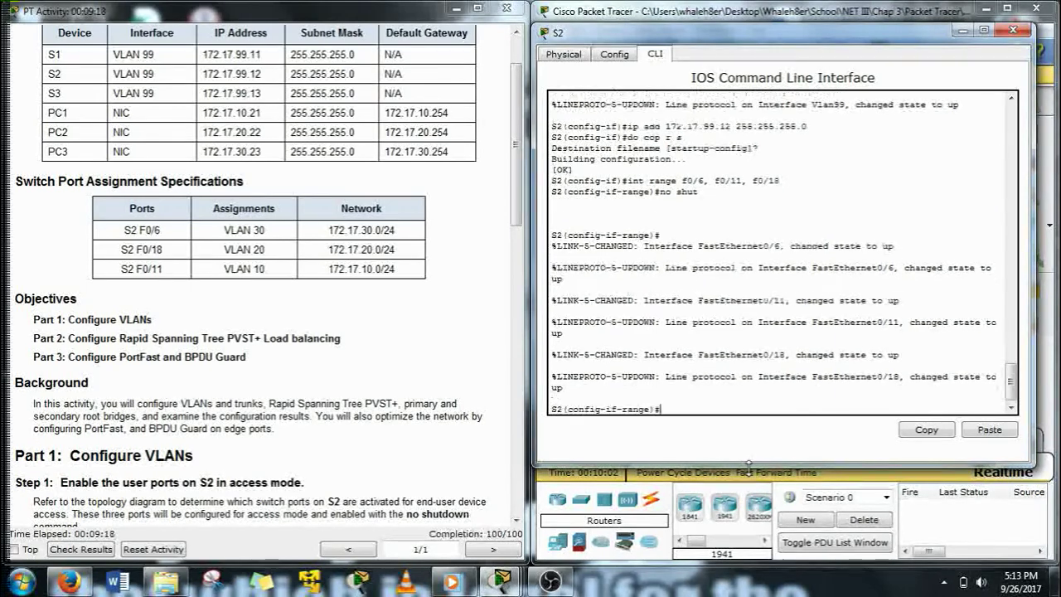
Step: Put away S2's console and fast-forward the simulation time
click(959, 31)
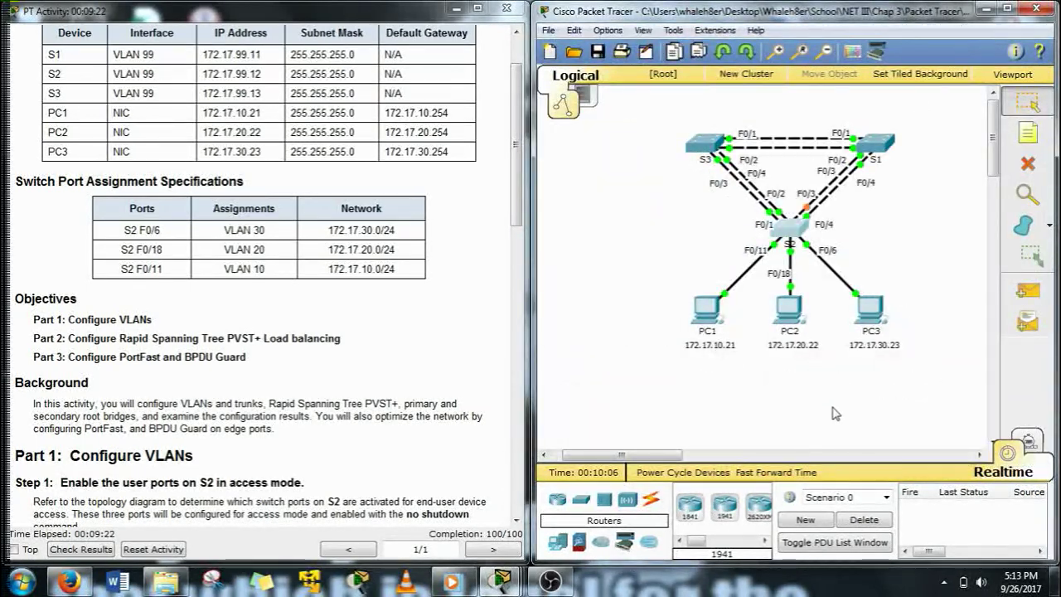
click(772, 476)
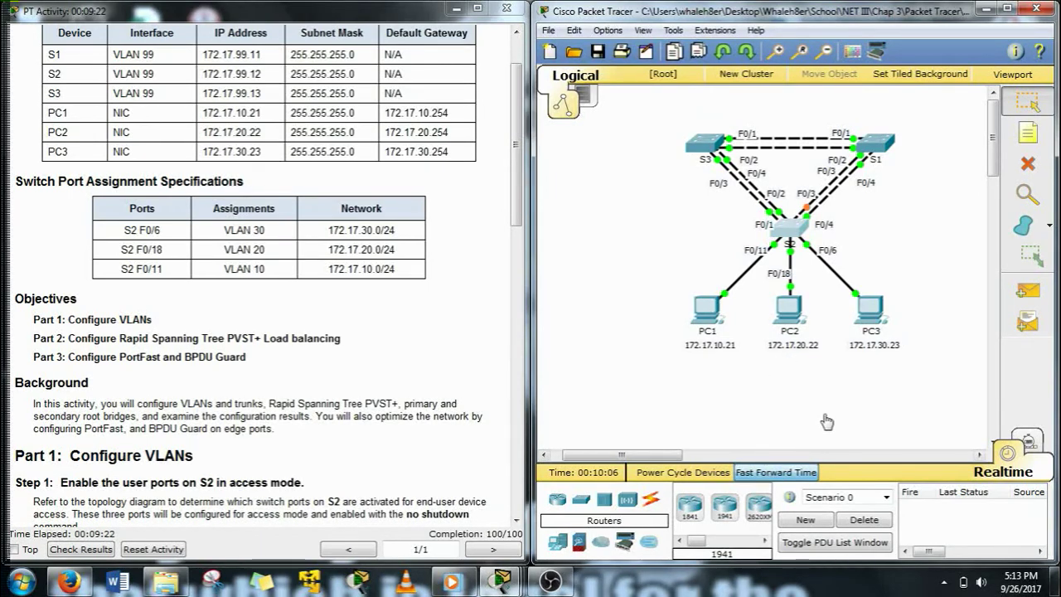